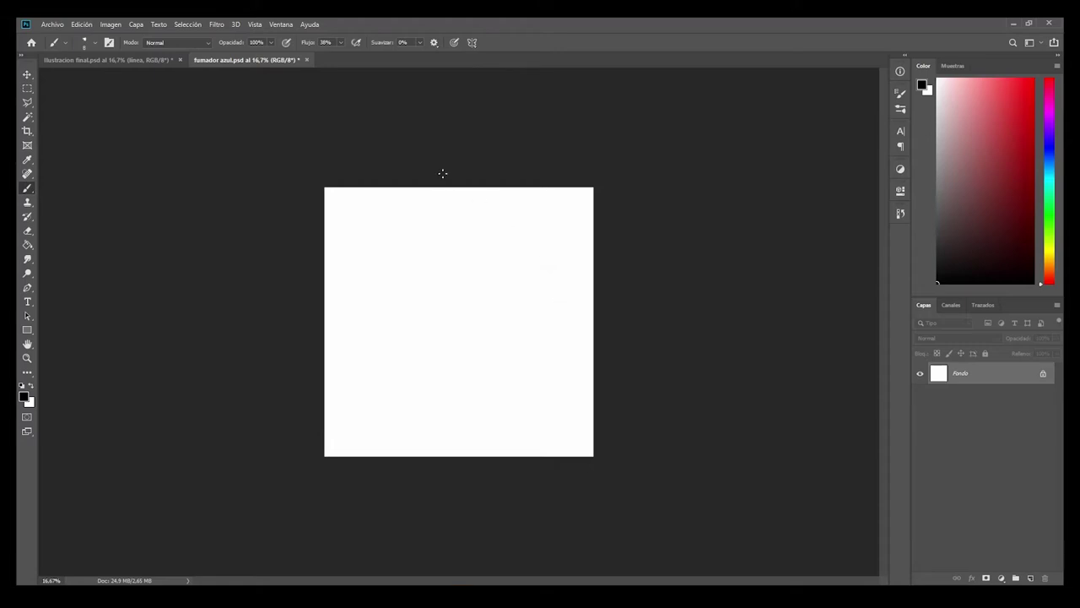
# - Show the Línea de tiempo panel and create a video timeline, turning the background into Capa 0
pyautogui.click(280, 24)
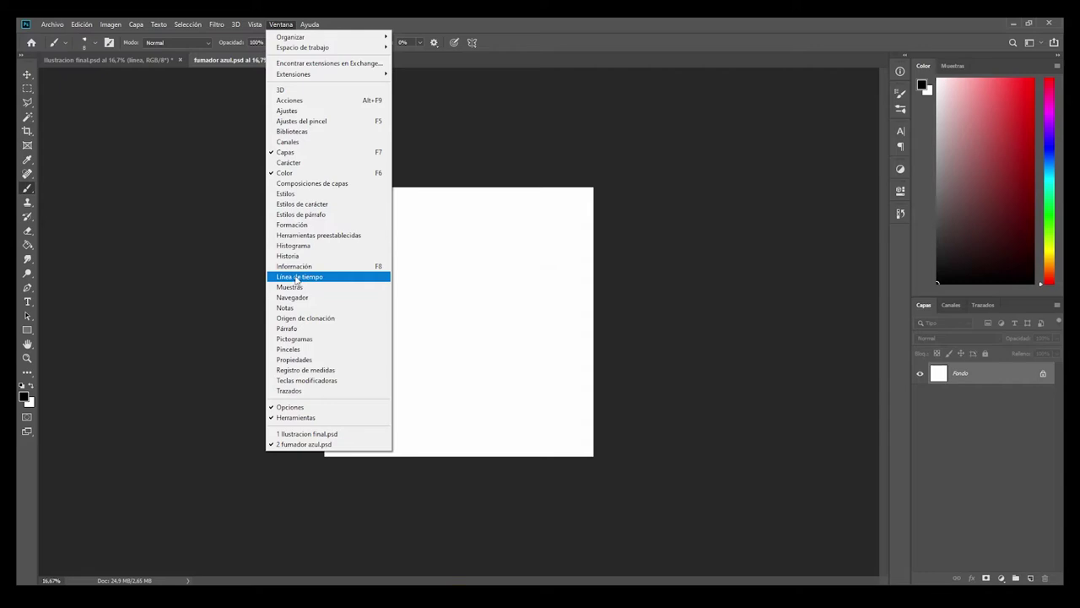
pyautogui.click(299, 279)
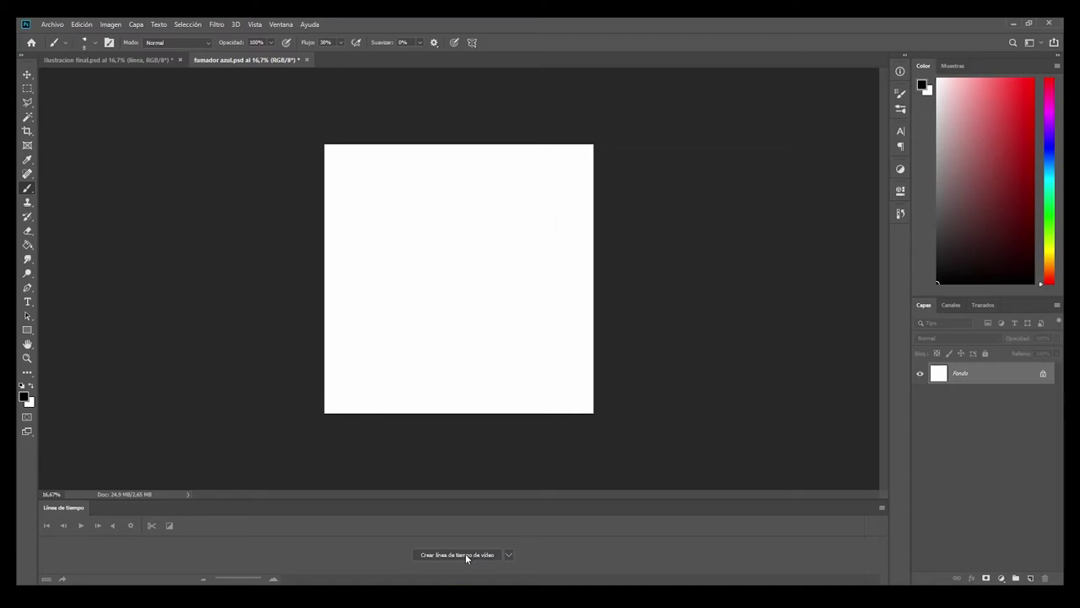
pyautogui.click(464, 554)
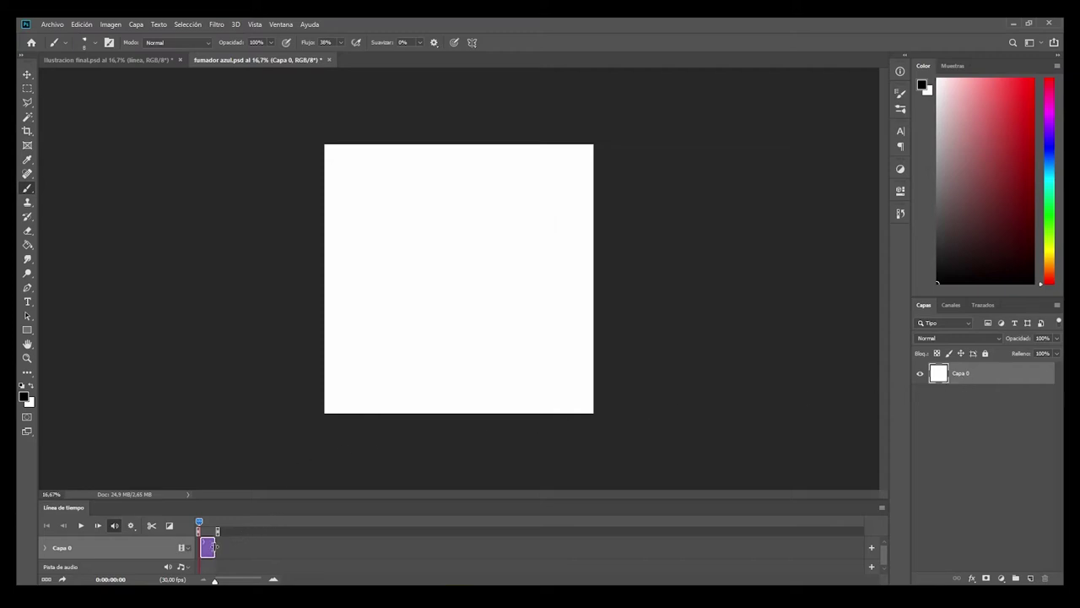
# - Lengthen the Capa 0 clip by dragging its end, and zoom the timeline in to frame level
pyautogui.moveTo(216, 548); pyautogui.dragTo(343, 542)
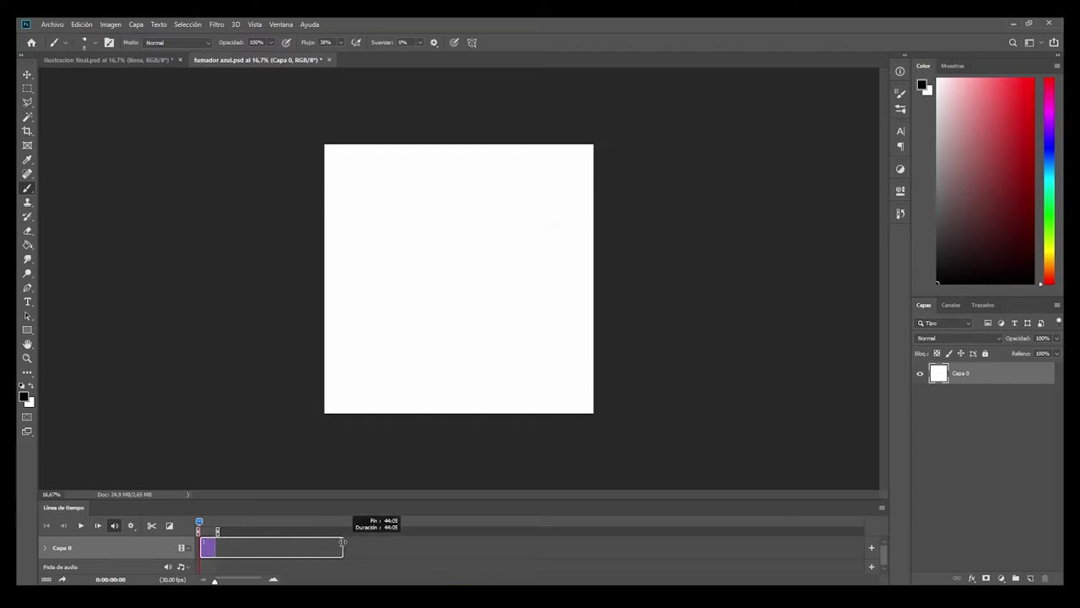
pyautogui.moveTo(342, 542); pyautogui.dragTo(366, 542)
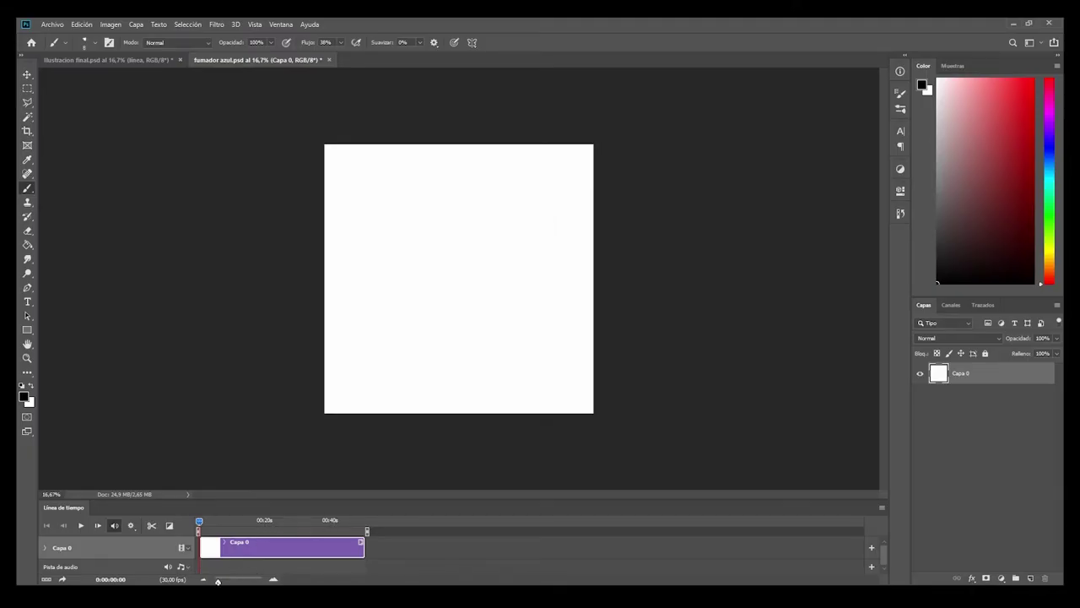
pyautogui.moveTo(218, 580); pyautogui.dragTo(272, 581)
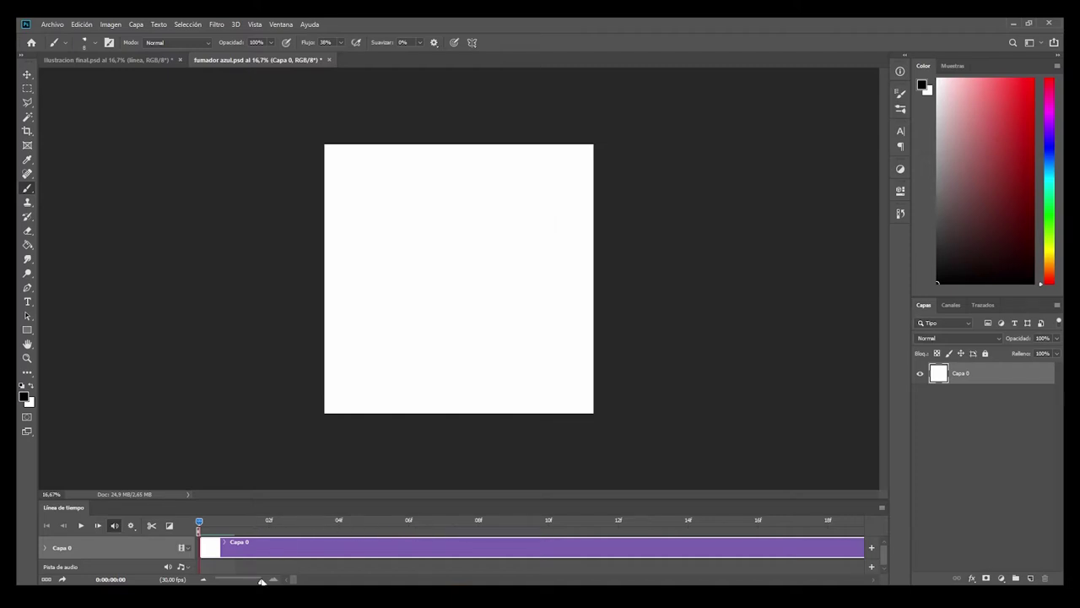
pyautogui.click(879, 509)
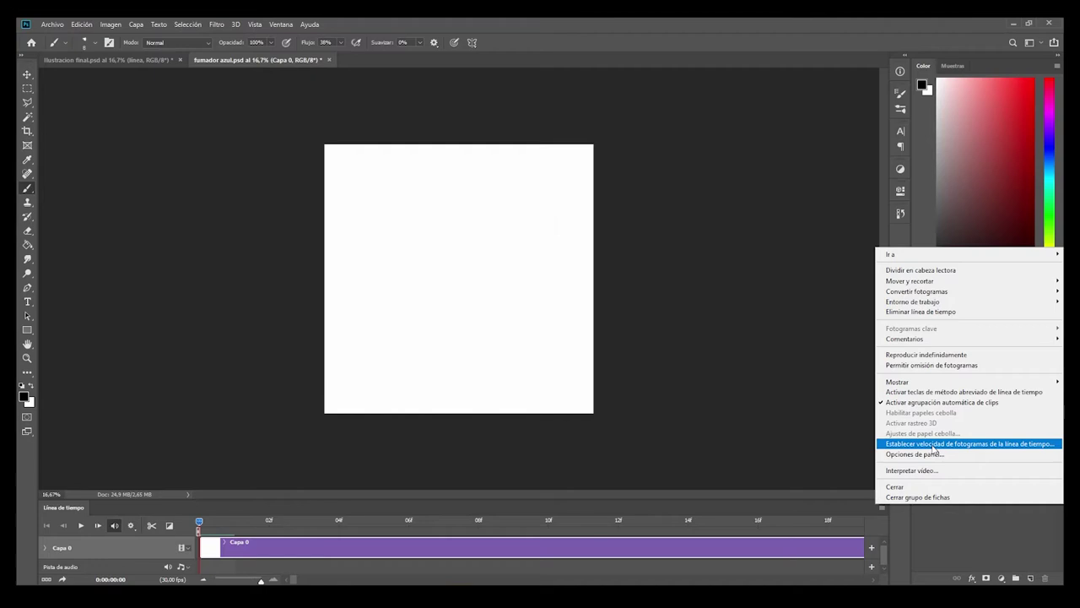
# - Set the timeline frame rate (Frecuencia de imagen) to 25 fps
pyautogui.click(935, 444)
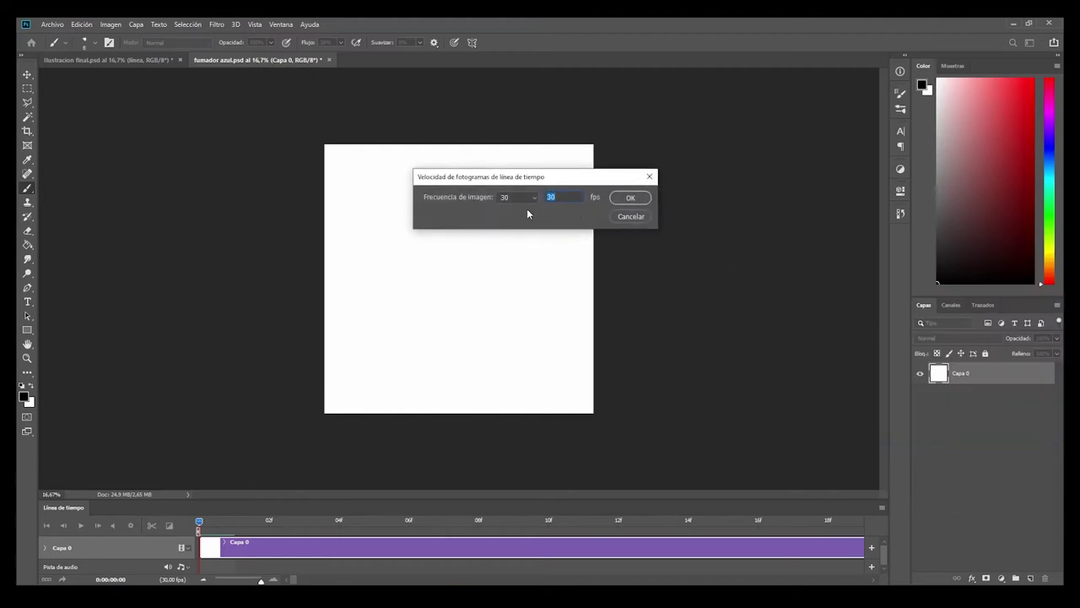
pyautogui.click(533, 198)
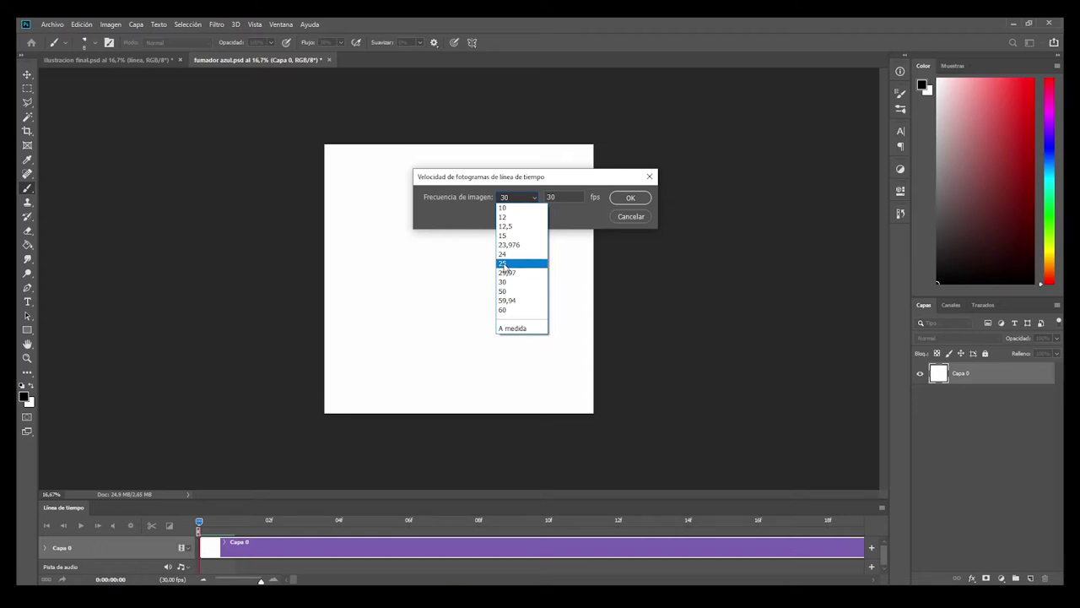
pyautogui.click(504, 264)
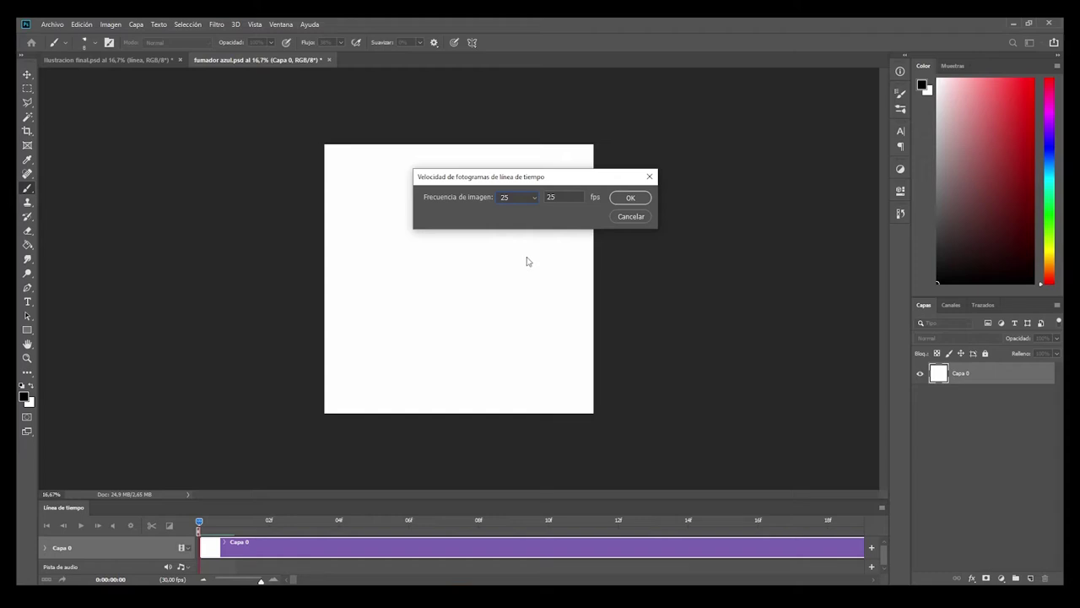
pyautogui.click(629, 197)
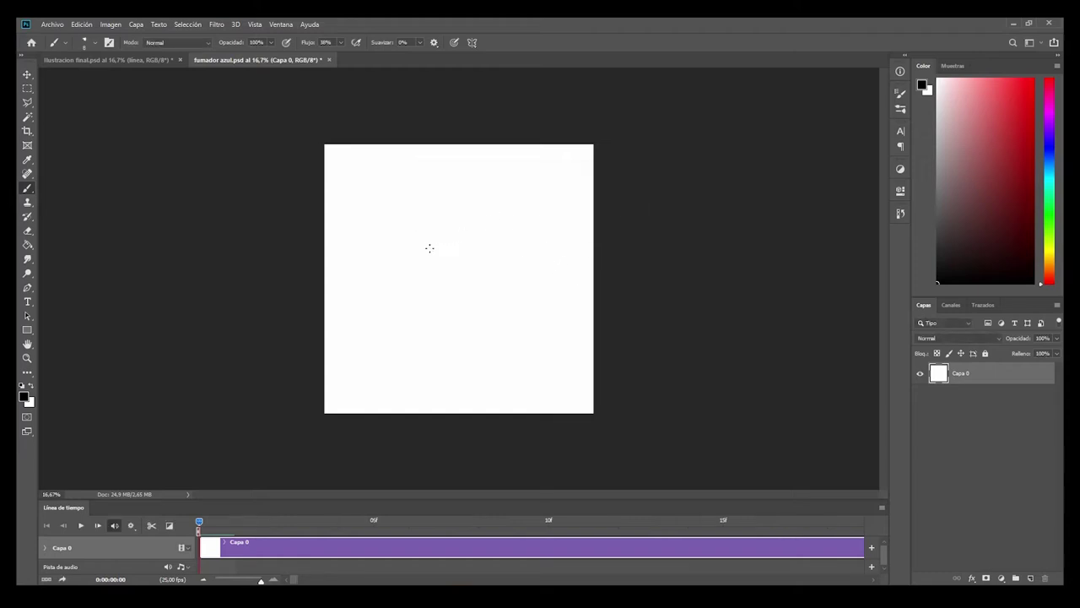
# - Zoom the canvas to 66.7% and brush a fraction line with a tick at its left end
pyautogui.hotkey('ctrl', '+')
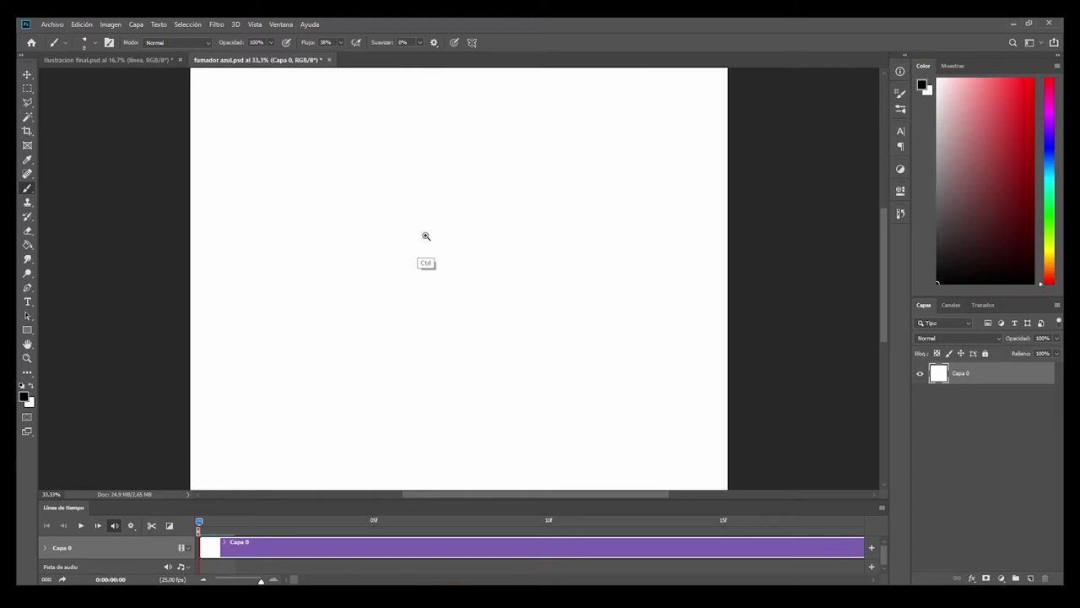
pyautogui.hotkey('ctrl', '+')
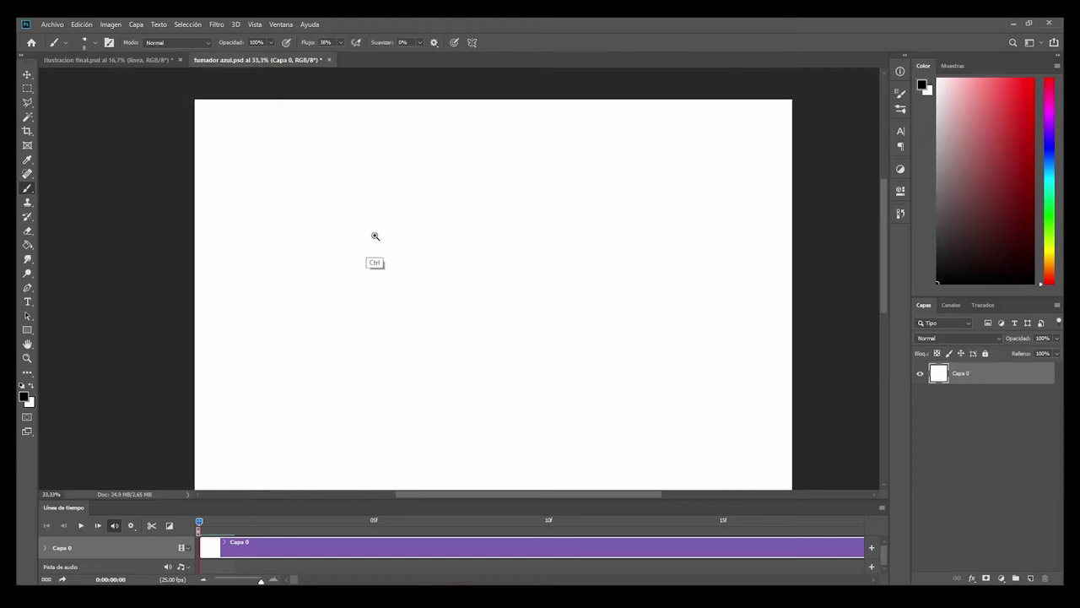
pyautogui.hotkey('ctrl', '+')
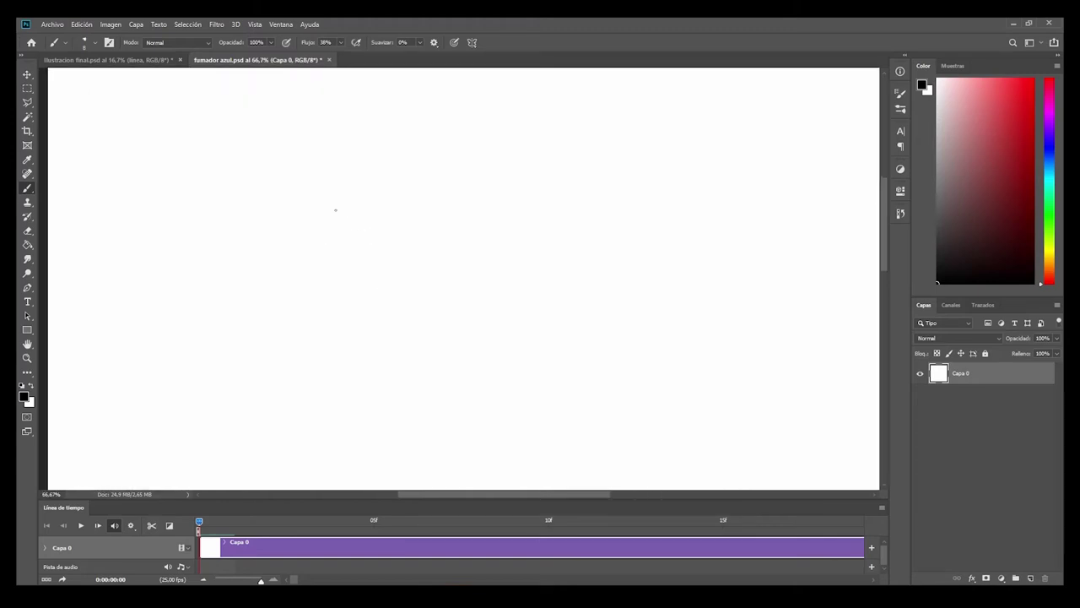
pyautogui.moveTo(218, 205); pyautogui.dragTo(396, 205)
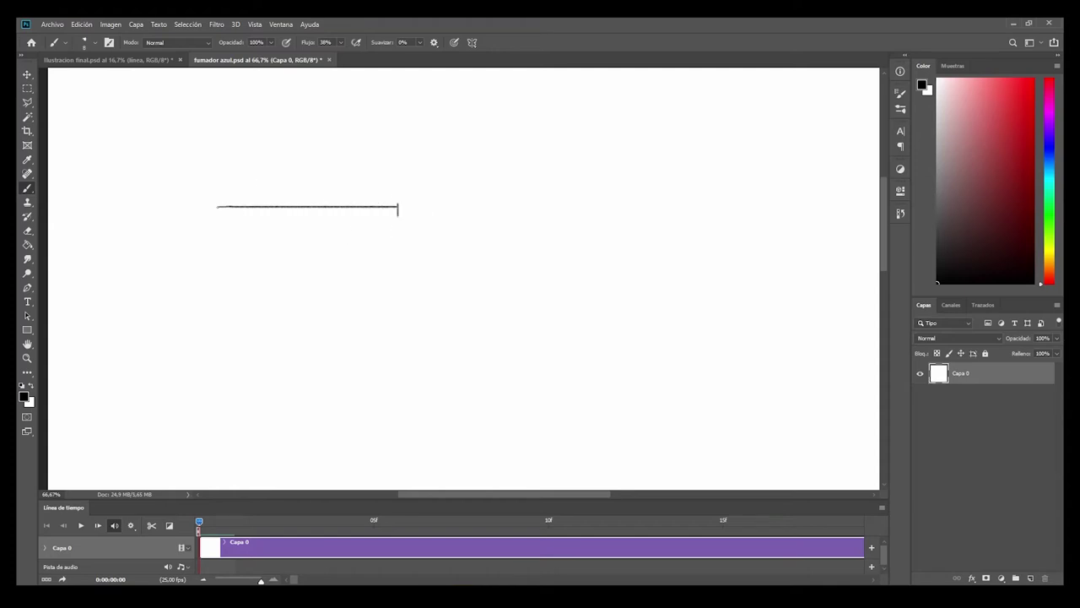
pyautogui.moveTo(218, 205); pyautogui.dragTo(218, 213)
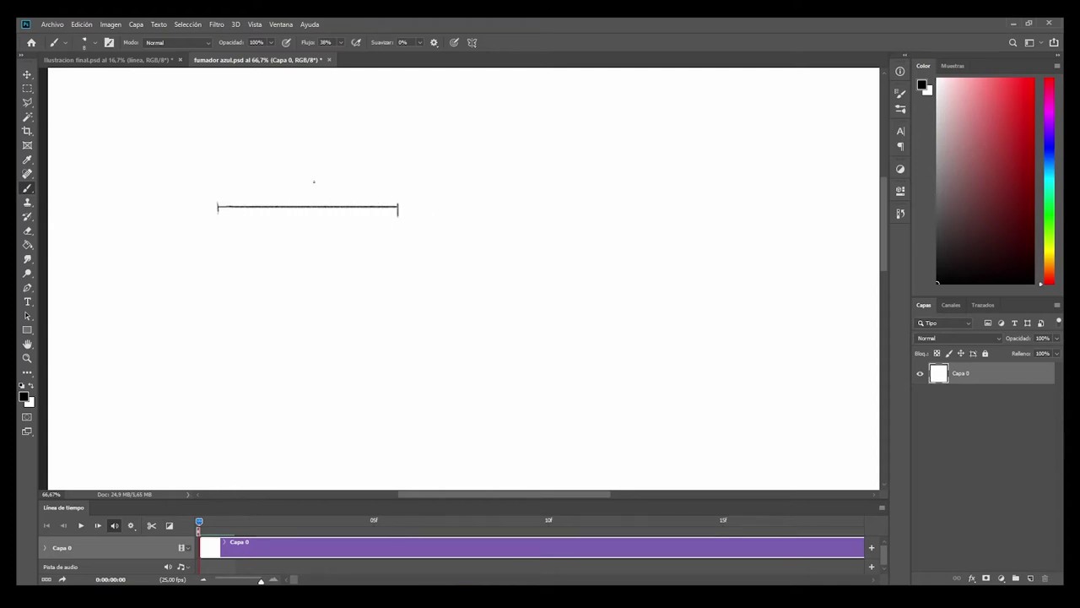
# - Hand-write '1 seg.' above the line, '24 dib' below it, and '= 1' beside it
pyautogui.moveTo(296, 178)
pyautogui.mouseDown()
pyautogui.moveTo(291, 195)
pyautogui.moveTo(327, 181)
pyautogui.moveTo(331, 192)
pyautogui.mouseUp()
pyautogui.moveTo(345, 183); pyautogui.dragTo(332, 199)
pyautogui.moveTo(290, 224)
pyautogui.mouseDown()
pyautogui.moveTo(290, 239)
pyautogui.moveTo(309, 239)
pyautogui.mouseUp()
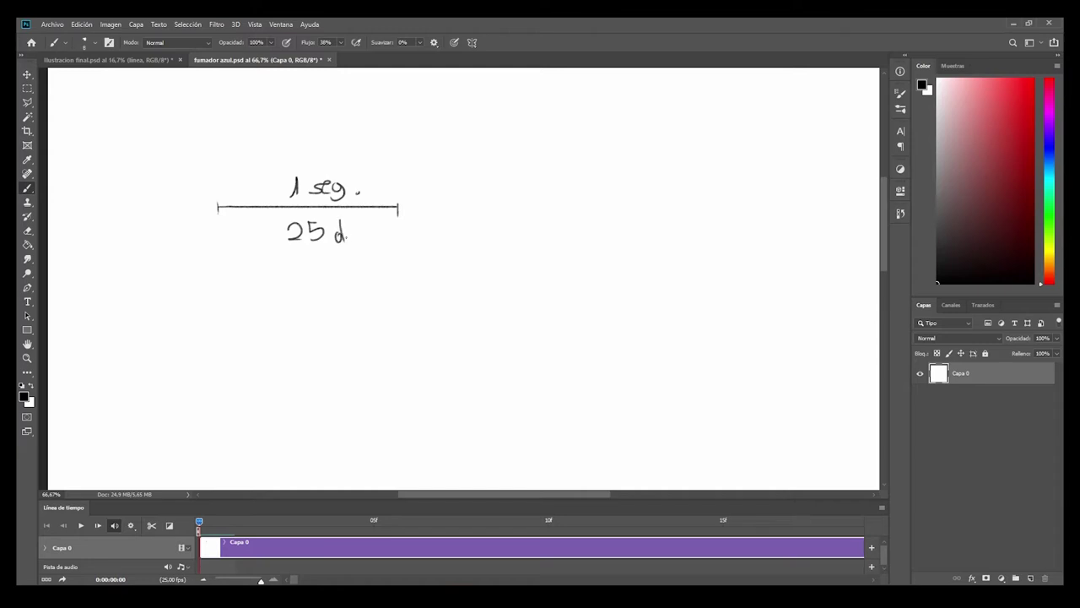
pyautogui.hotkey('ctrl', 'z')
pyautogui.moveTo(317, 240); pyautogui.dragTo(318, 222)
pyautogui.moveTo(311, 222)
pyautogui.mouseDown()
pyautogui.moveTo(319, 234)
pyautogui.moveTo(339, 221)
pyautogui.moveTo(354, 242)
pyautogui.mouseUp()
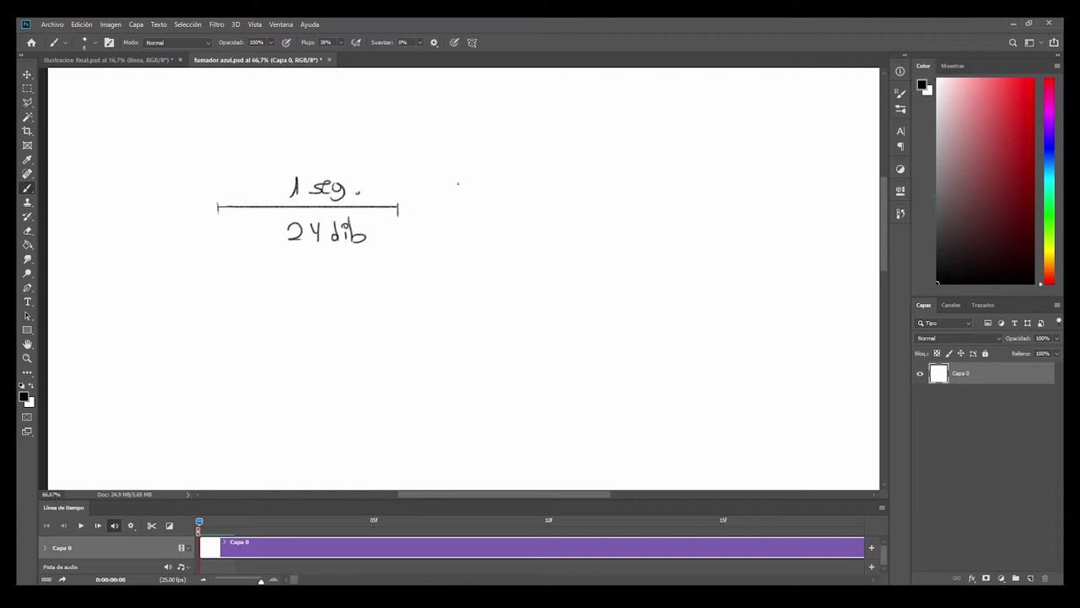
pyautogui.moveTo(415, 205)
pyautogui.mouseDown()
pyautogui.moveTo(432, 199)
pyautogui.moveTo(454, 213)
pyautogui.mouseUp()
# - Hand-write a second fraction: '1 seg.' over '12 dib.'
pyautogui.moveTo(214, 296)
pyautogui.mouseDown()
pyautogui.moveTo(405, 296)
pyautogui.moveTo(405, 306)
pyautogui.mouseUp()
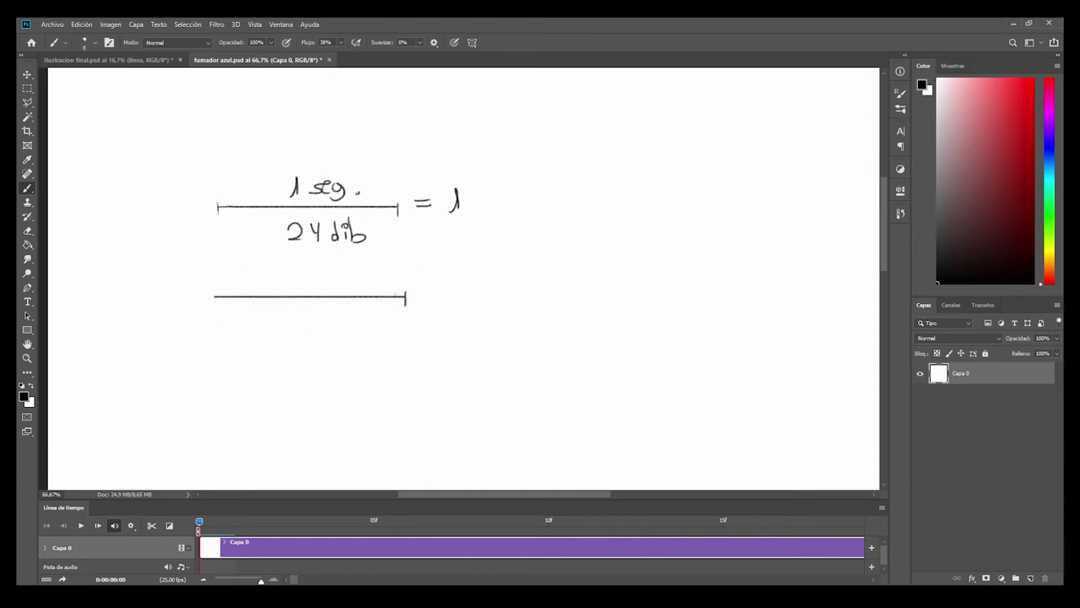
pyautogui.moveTo(215, 291); pyautogui.dragTo(215, 305)
pyautogui.moveTo(286, 279)
pyautogui.mouseDown()
pyautogui.moveTo(291, 293)
pyautogui.moveTo(335, 298)
pyautogui.mouseUp()
pyautogui.moveTo(290, 311)
pyautogui.mouseDown()
pyautogui.moveTo(283, 334)
pyautogui.moveTo(349, 331)
pyautogui.mouseUp()
pyautogui.click(318, 331)
pyautogui.click(341, 316)
pyautogui.click(364, 330)
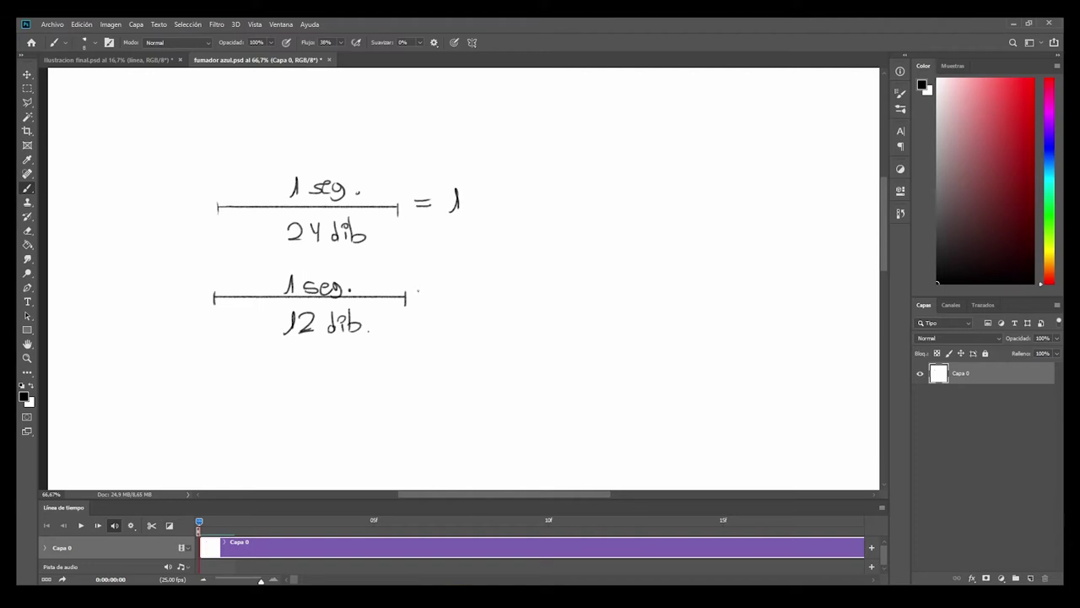
# - Add an equals sign beside the 12 dib. fraction and mark it with an asterisk
pyautogui.moveTo(427, 299)
pyautogui.mouseDown()
pyautogui.moveTo(449, 290)
pyautogui.moveTo(486, 301)
pyautogui.moveTo(491, 288)
pyautogui.moveTo(500, 300)
pyautogui.mouseUp()
pyautogui.moveTo(199, 289); pyautogui.dragTo(189, 308)
pyautogui.moveTo(177, 288); pyautogui.dragTo(204, 302)
pyautogui.moveTo(186, 302); pyautogui.dragTo(179, 307)
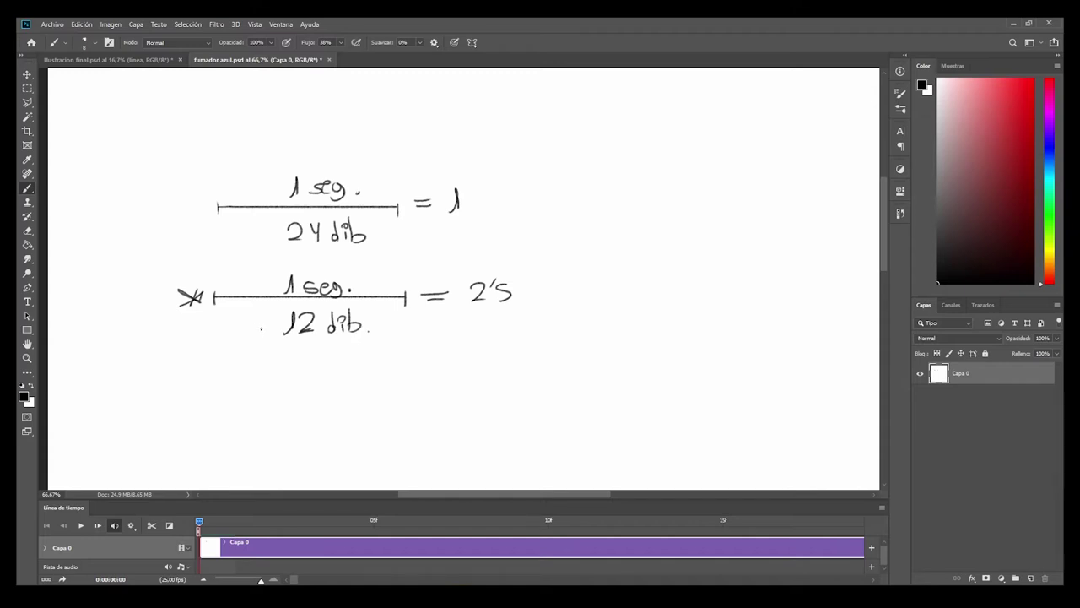
# - Hand-write a third fraction, '1 seg.' over '8 dib.' with an equals sign, then zoom out to 50%
pyautogui.moveTo(214, 390); pyautogui.dragTo(406, 397)
pyautogui.moveTo(216, 382); pyautogui.dragTo(216, 397)
pyautogui.moveTo(298, 371)
pyautogui.mouseDown()
pyautogui.moveTo(295, 391)
pyautogui.moveTo(349, 376)
pyautogui.moveTo(338, 394)
pyautogui.mouseUp()
pyautogui.click(361, 384)
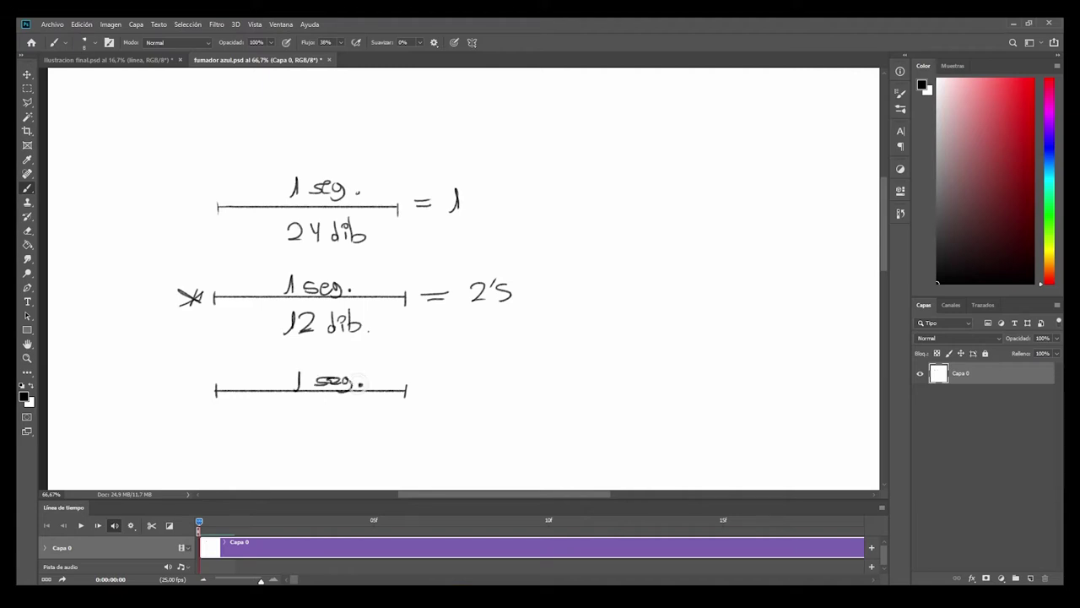
pyautogui.moveTo(295, 410); pyautogui.dragTo(337, 425)
pyautogui.click(356, 423)
pyautogui.moveTo(422, 391)
pyautogui.mouseDown()
pyautogui.moveTo(485, 385)
pyautogui.moveTo(493, 395)
pyautogui.mouseUp()
pyautogui.hotkey('ctrl', '-')
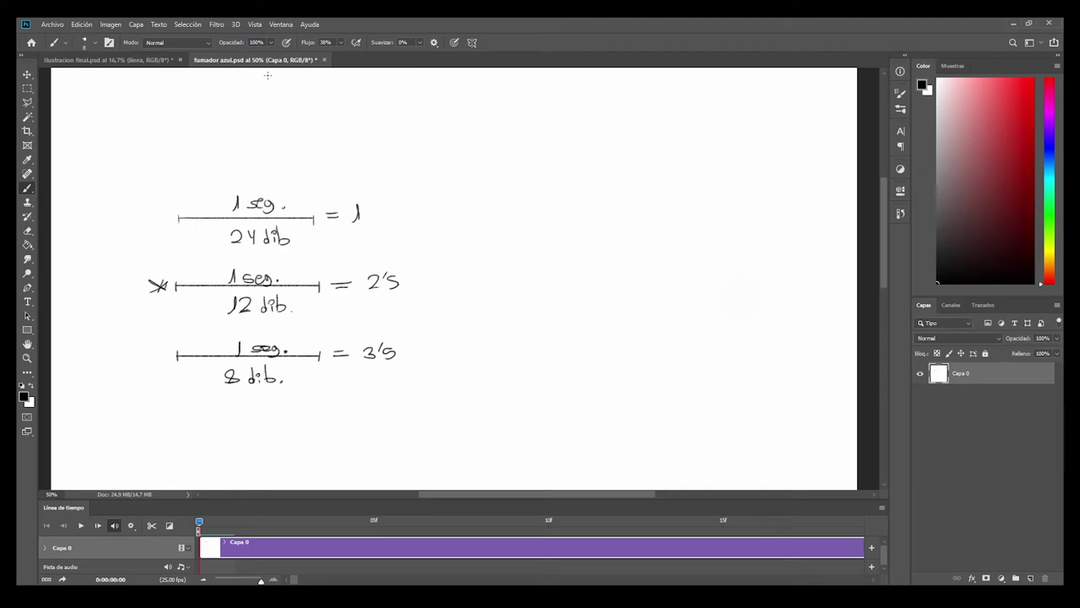
pyautogui.click(276, 23)
pyautogui.moveTo(294, 75)
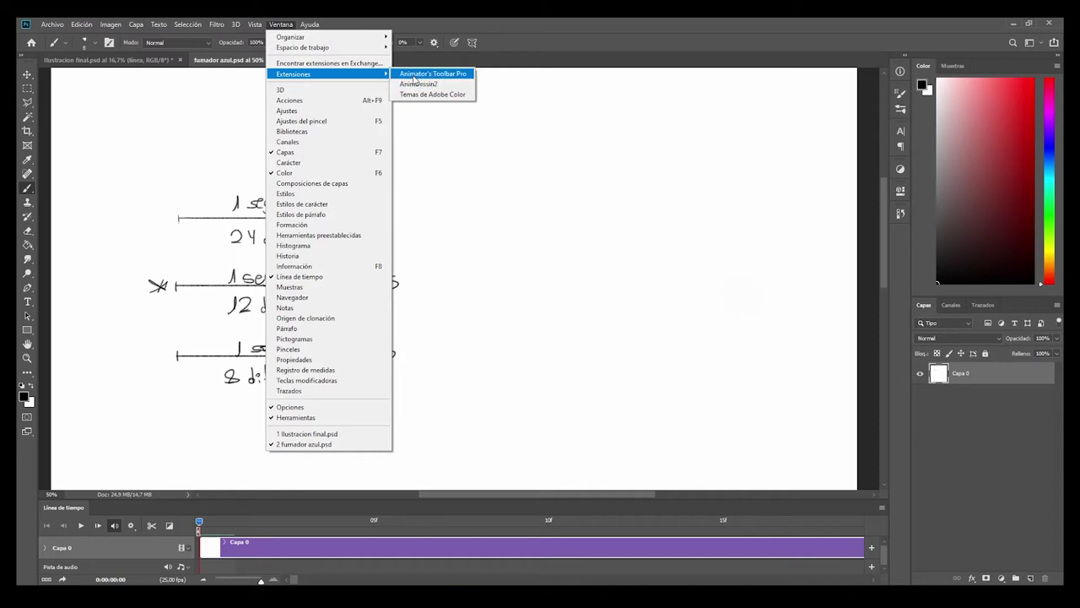
# - Open the Animator's Toolbar Pro and AnimDessin2 extension panels and pan the canvas
pyautogui.click(417, 74)
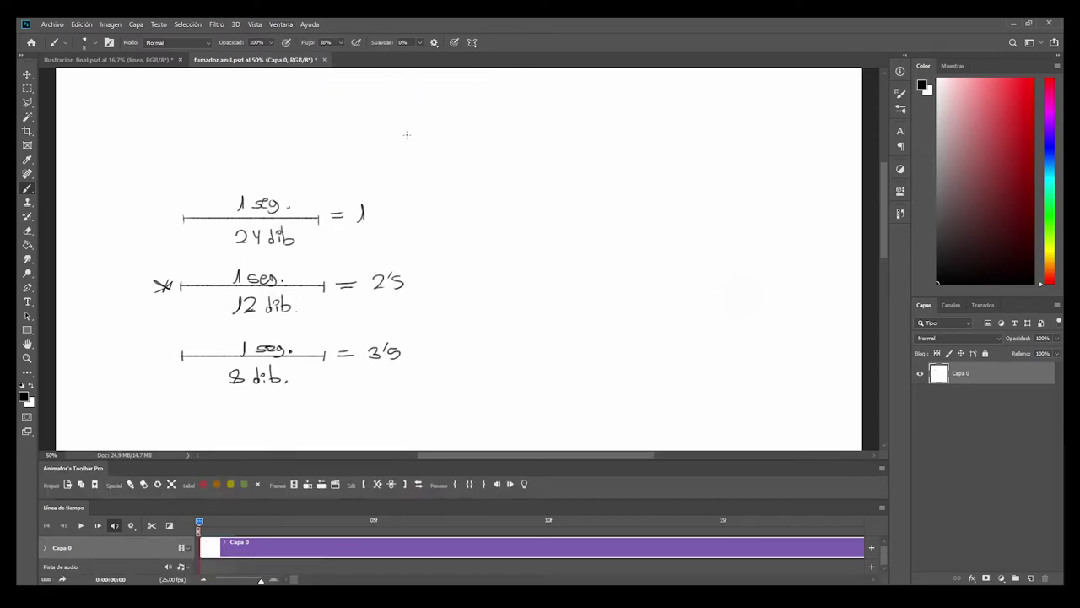
pyautogui.click(279, 25)
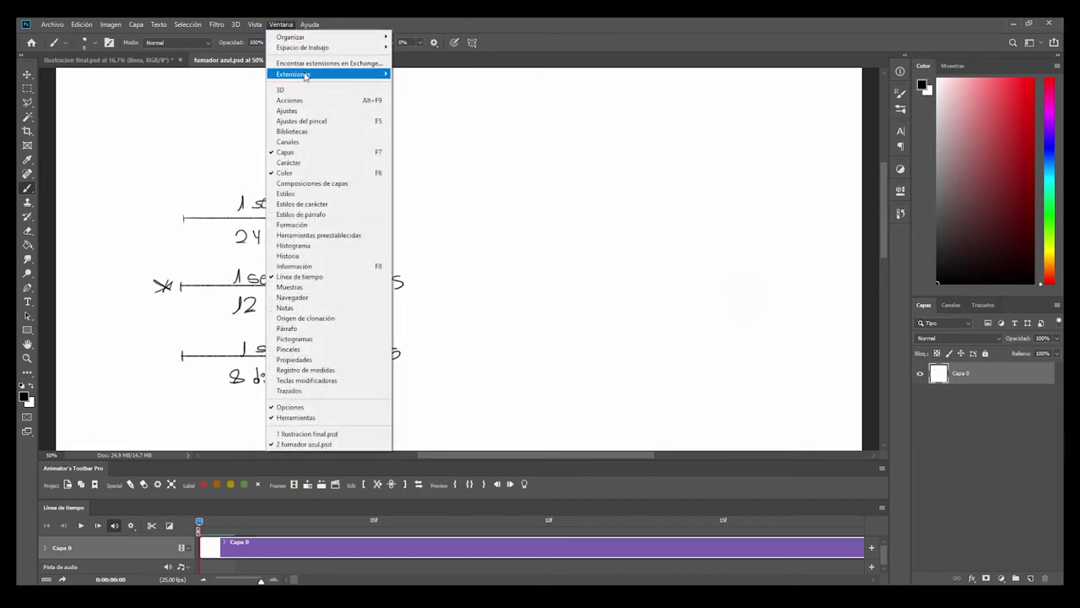
pyautogui.click(419, 86)
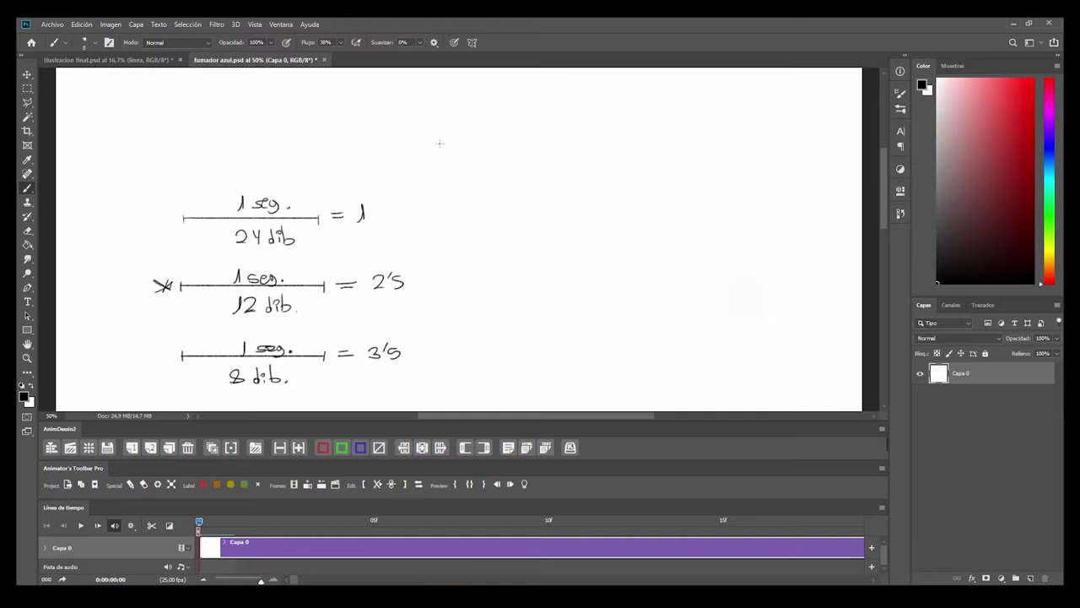
pyautogui.moveTo(465, 299); pyautogui.dragTo(439, 267)
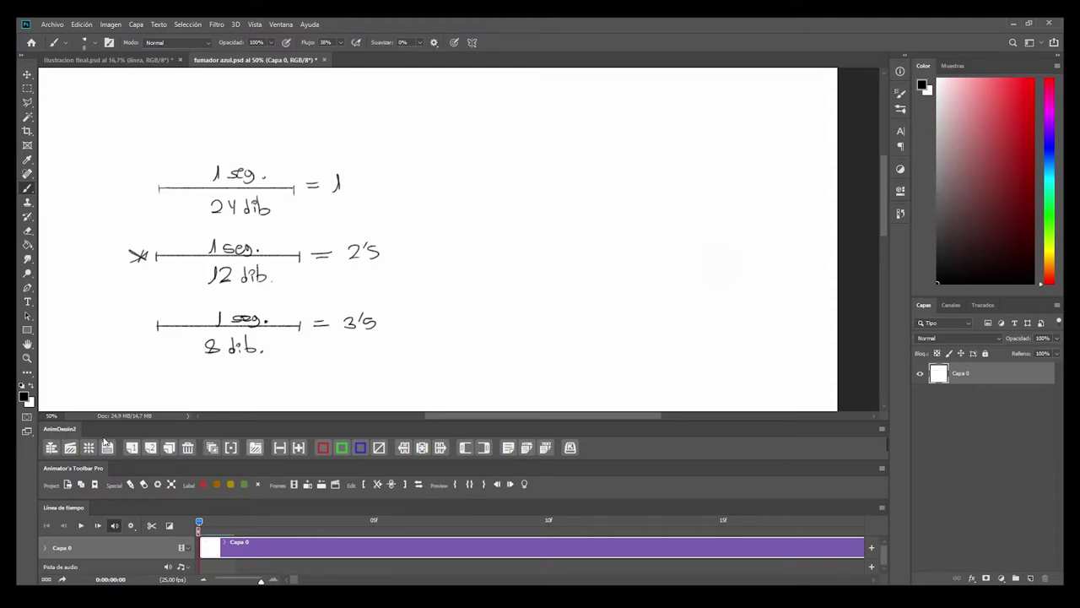
# - Create an Anim group containing the first drawing frame layer, Capa 1
pyautogui.click(105, 441)
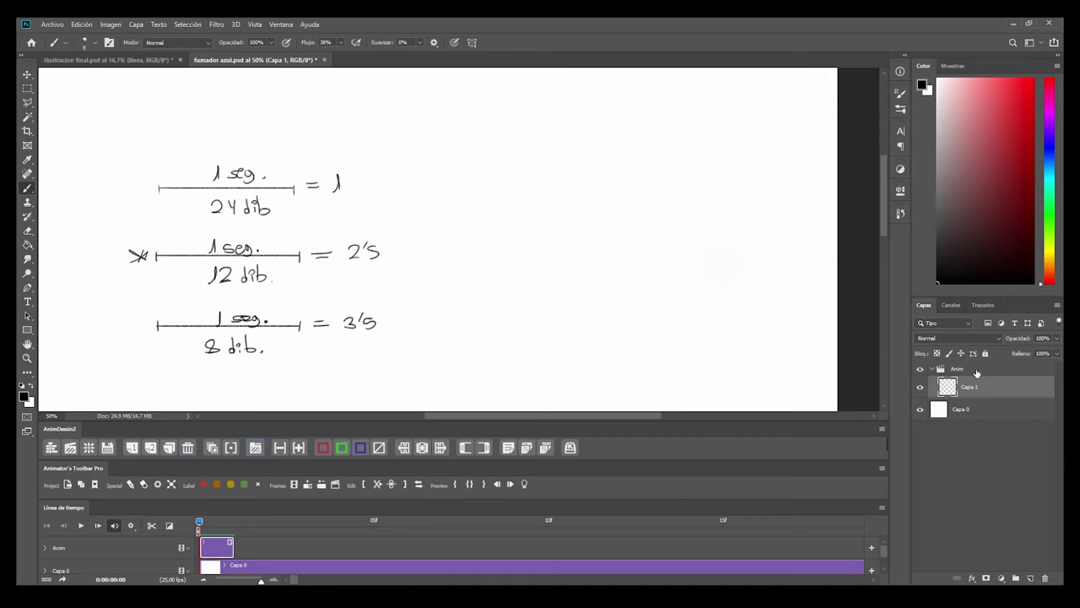
pyautogui.click(959, 371)
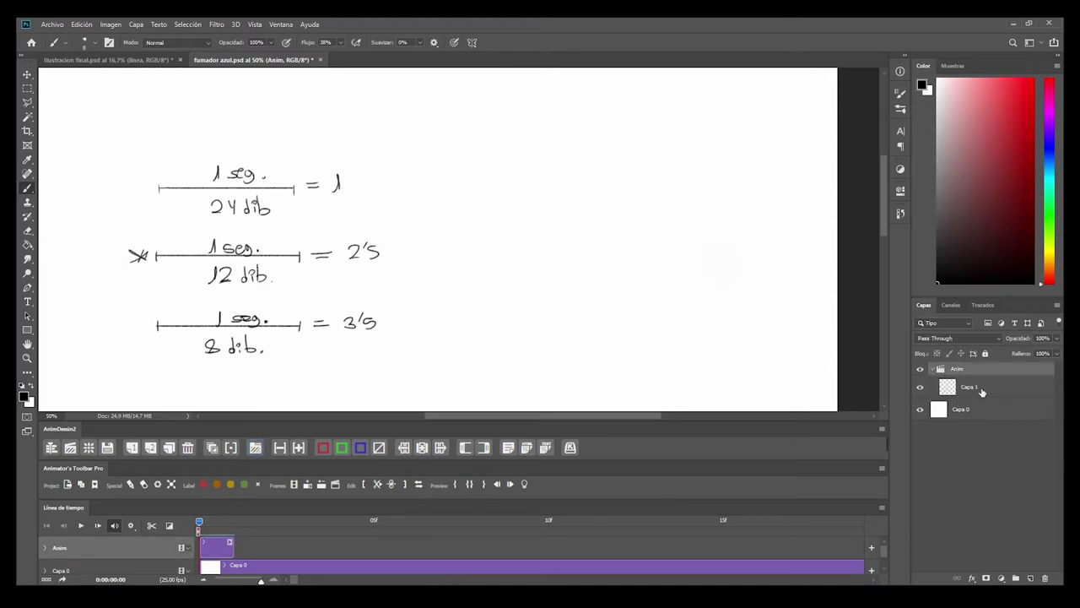
pyautogui.click(930, 370)
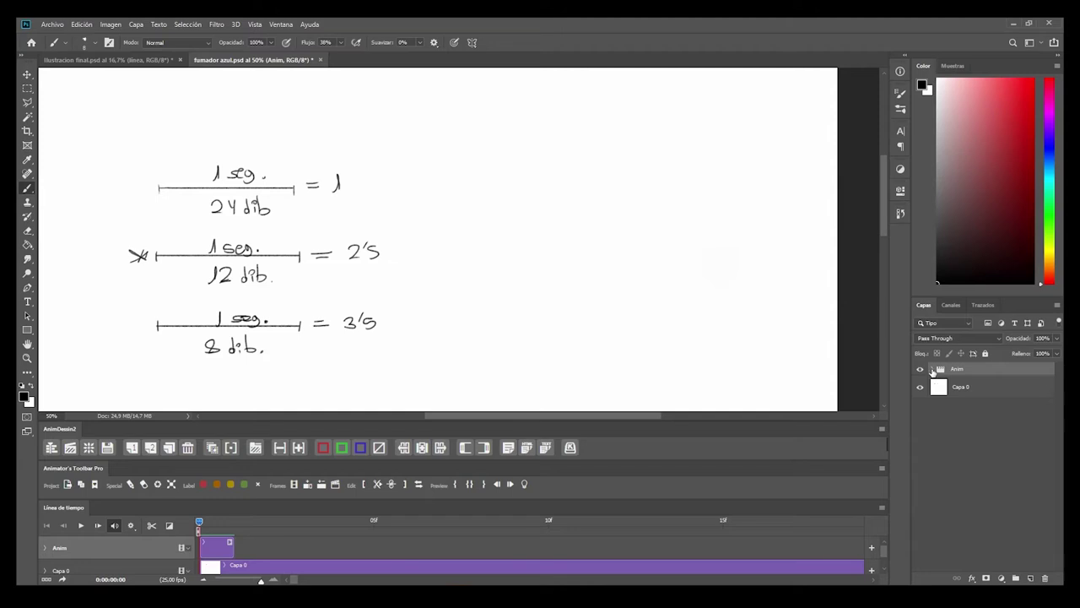
pyautogui.click(932, 370)
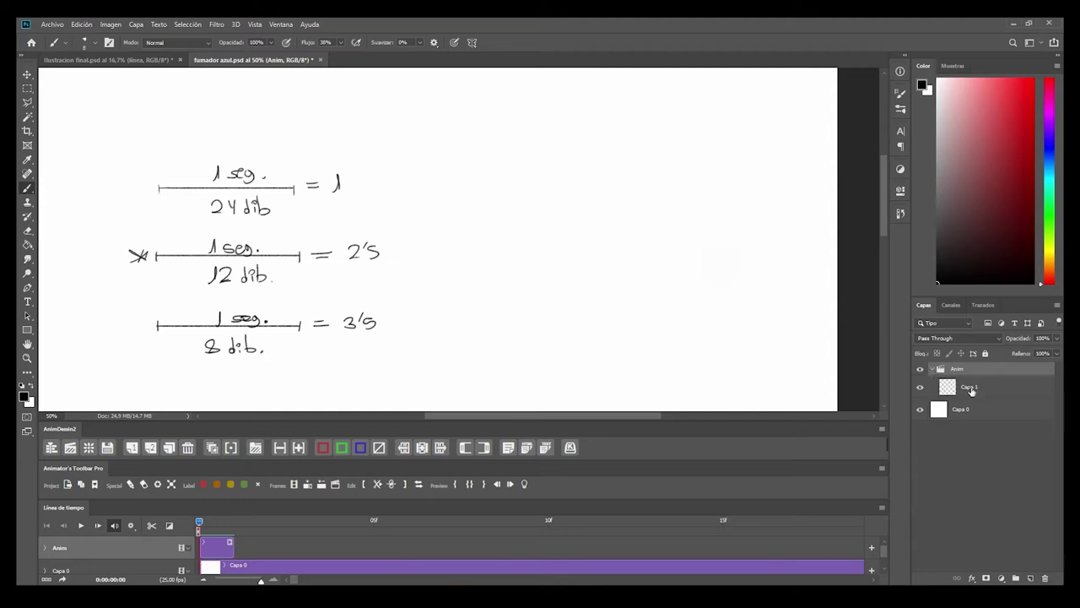
# - Extend the Capa 1 clip so it lasts two frames (Duración 00:02)
pyautogui.moveTo(261, 581)
pyautogui.mouseDown()
pyautogui.moveTo(245, 581)
pyautogui.moveTo(260, 581)
pyautogui.mouseUp()
pyautogui.click(199, 523)
pyautogui.moveTo(199, 523); pyautogui.dragTo(224, 524)
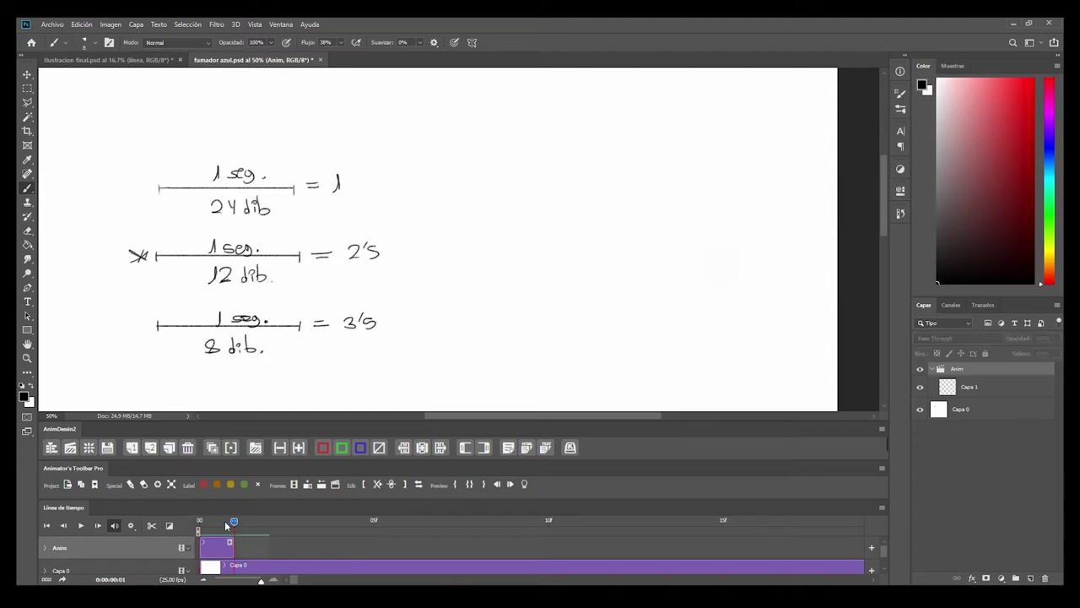
pyautogui.moveTo(231, 543); pyautogui.dragTo(262, 547)
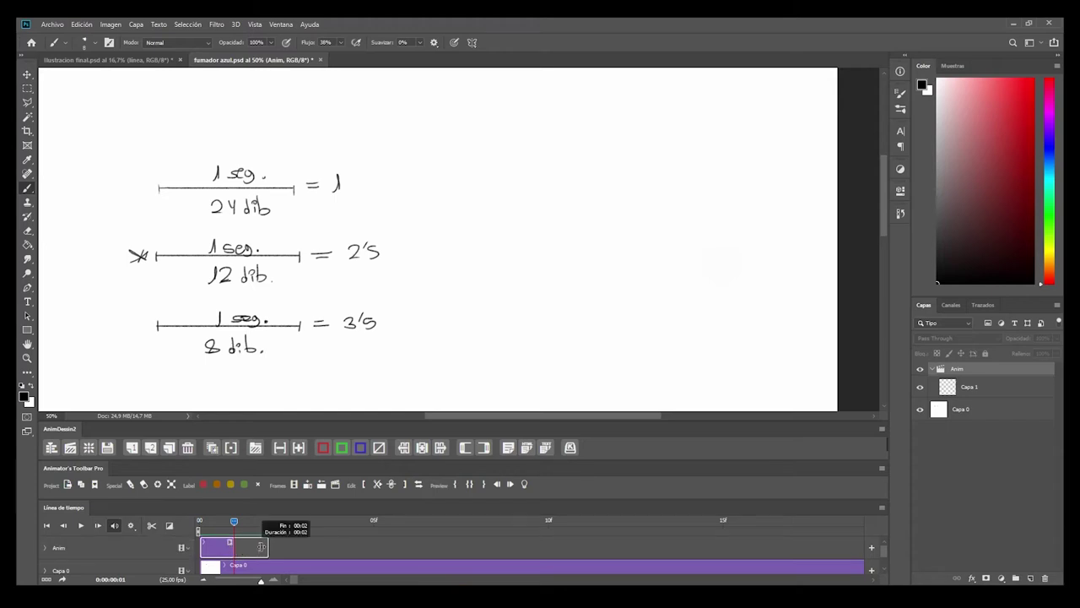
pyautogui.moveTo(262, 547); pyautogui.dragTo(264, 547)
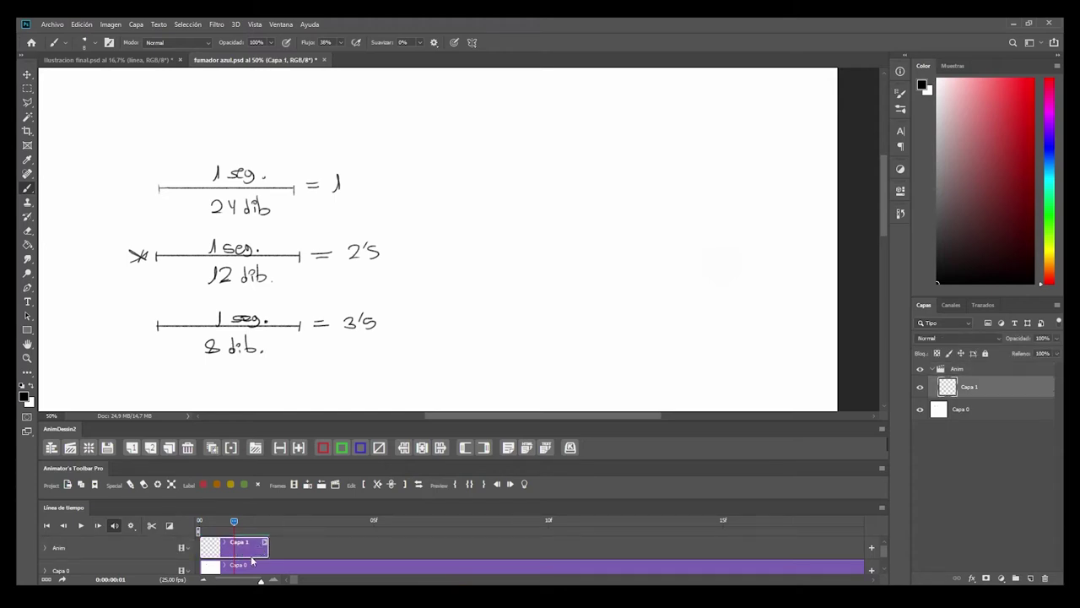
# - Add drawing frames Capa 2 to Capa 6 with AnimDessin2 and Ctrl+Shift+Alt+N, each two frames long
pyautogui.click(255, 521)
pyautogui.click(252, 458)
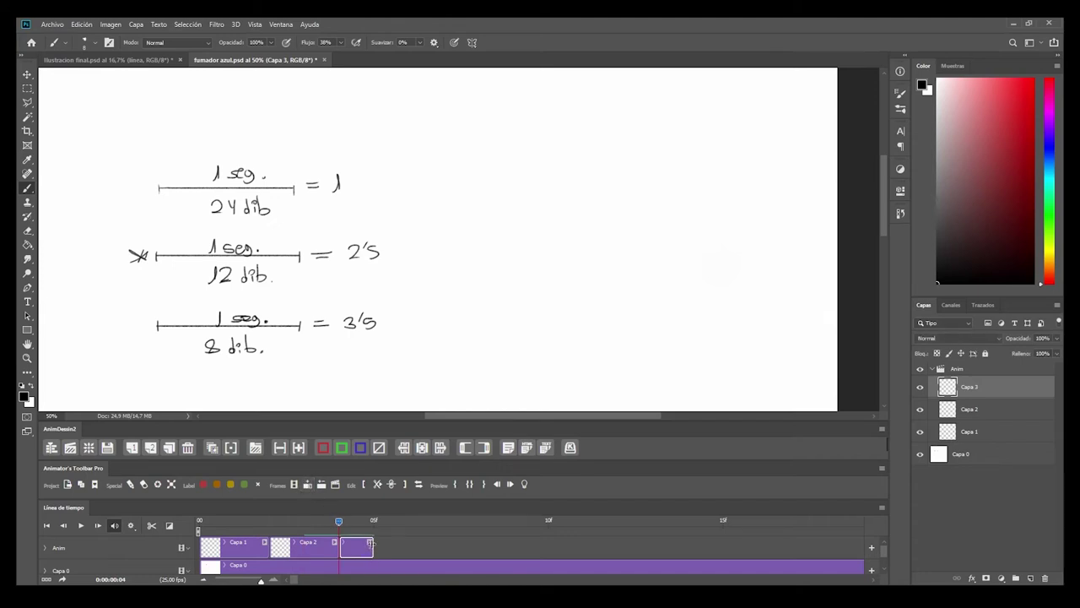
pyautogui.moveTo(370, 544); pyautogui.dragTo(407, 545)
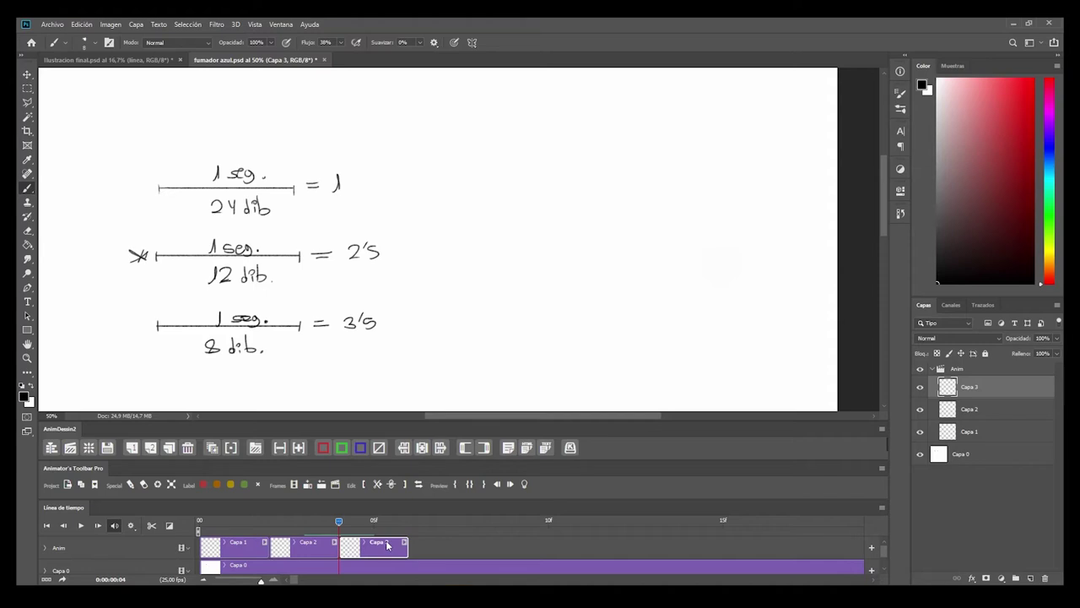
pyautogui.hotkey('ctrl', 'shift', 'alt', 'n')
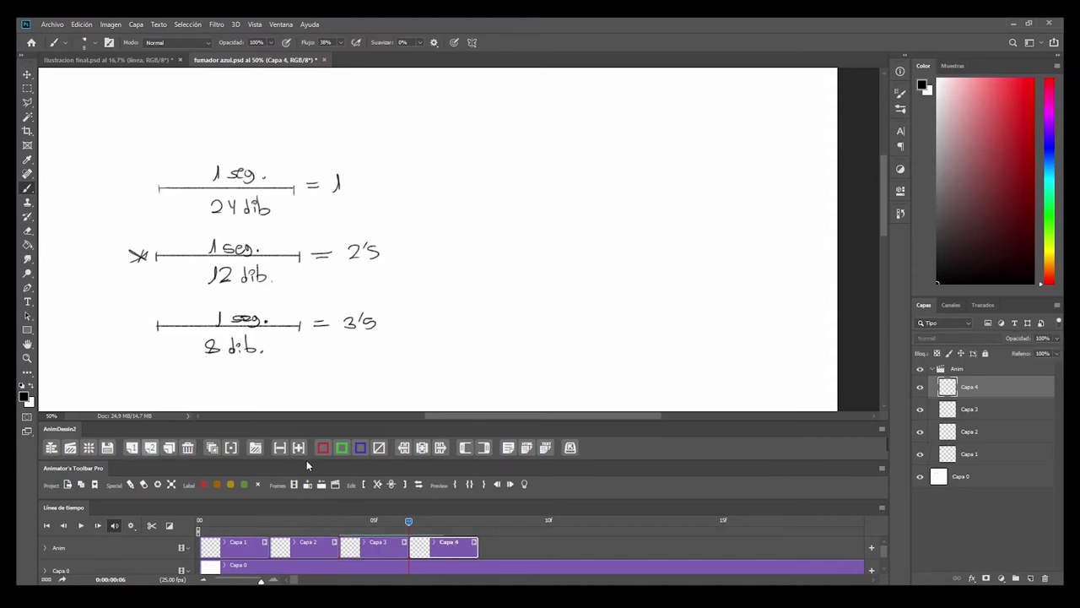
pyautogui.hotkey('ctrl', 'shift', 'alt', 'n')
pyautogui.hotkey('ctrl', 'shift', 'alt', 'n')
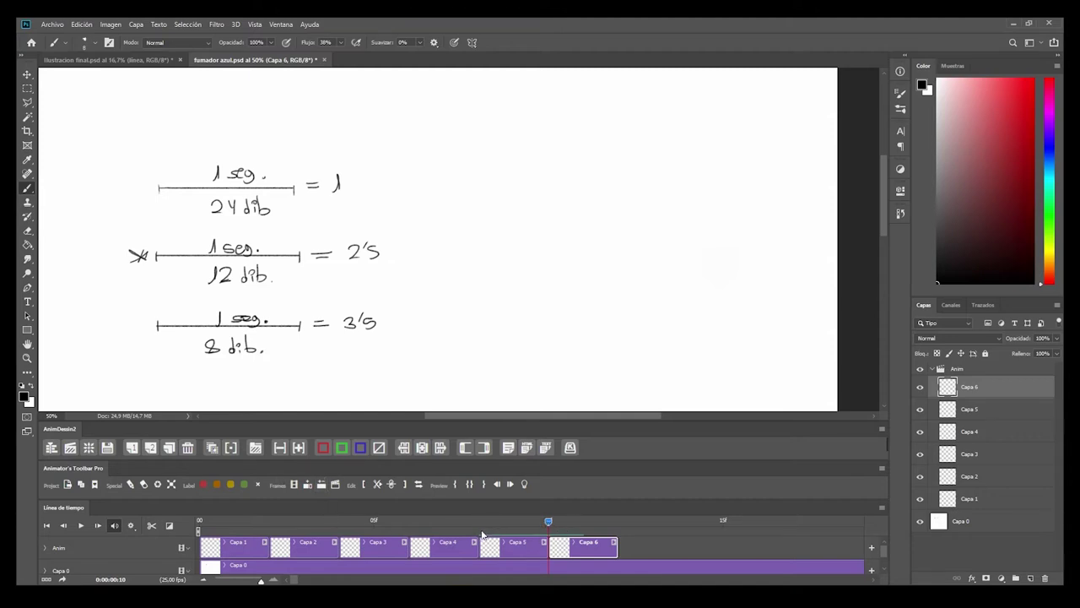
pyautogui.moveTo(550, 523); pyautogui.dragTo(304, 522)
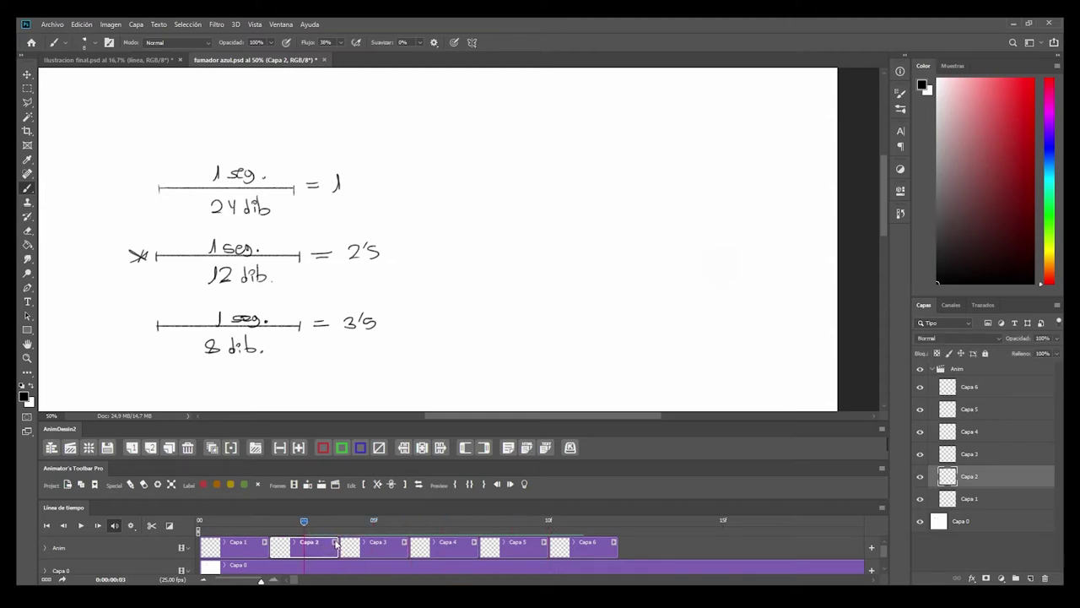
pyautogui.click(299, 459)
pyautogui.click(299, 458)
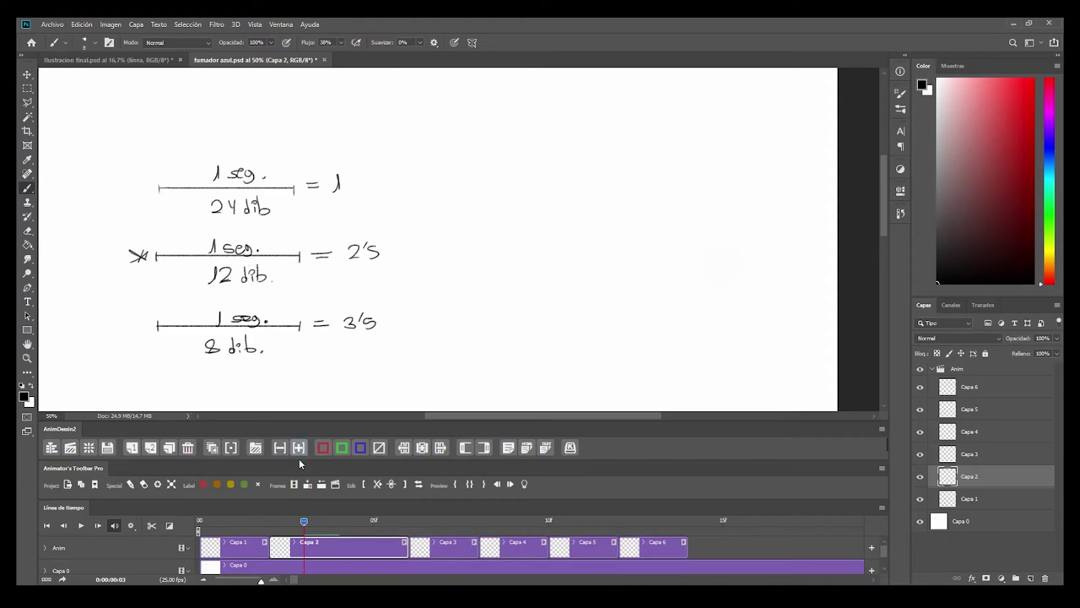
pyautogui.click(298, 458)
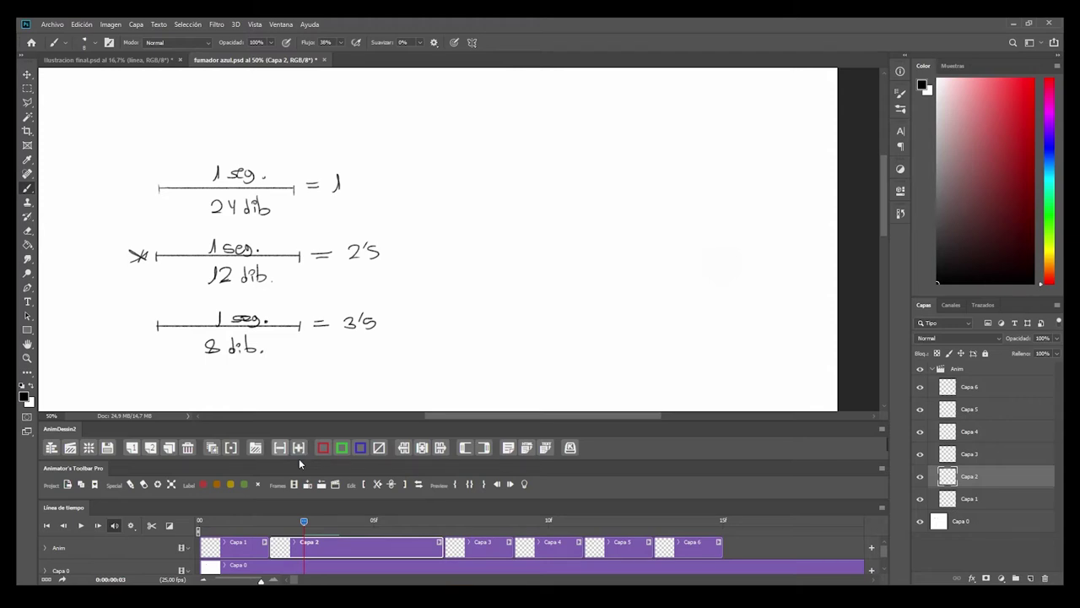
pyautogui.hotkey('ctrl', 'z')
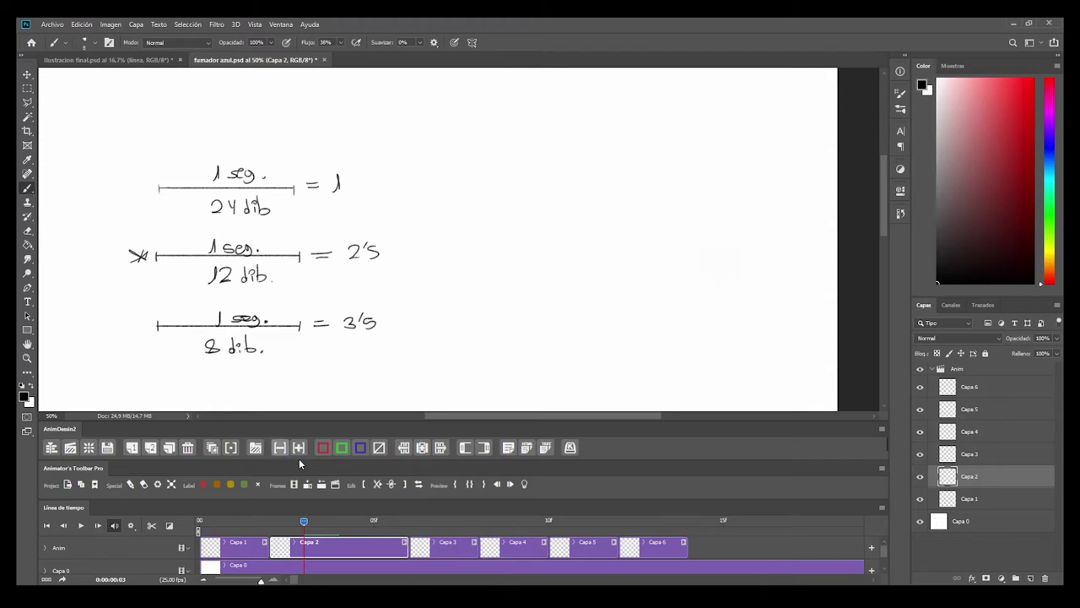
pyautogui.hotkey('ctrl', 'z')
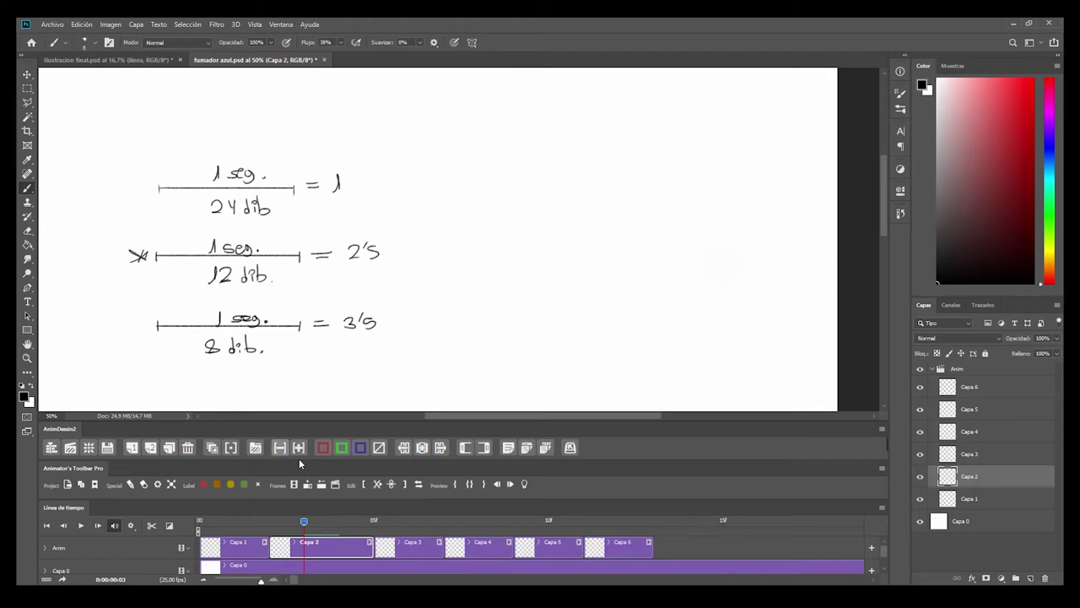
pyautogui.hotkey('ctrl', 'z')
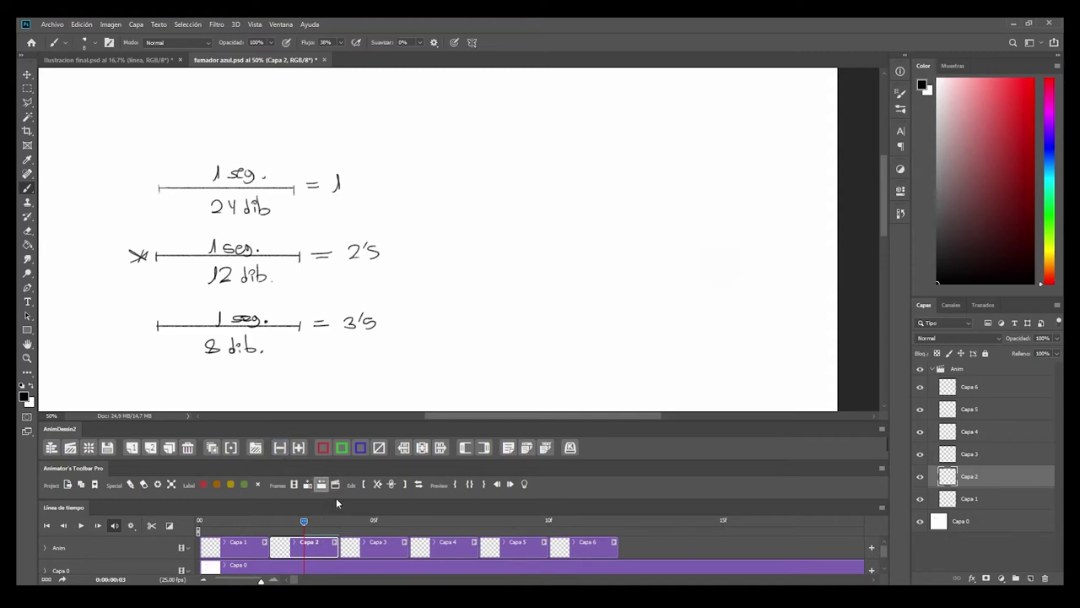
pyautogui.hotkey('ctrl', 'shift', 'z')
pyautogui.hotkey('ctrl', 'shift', 'z')
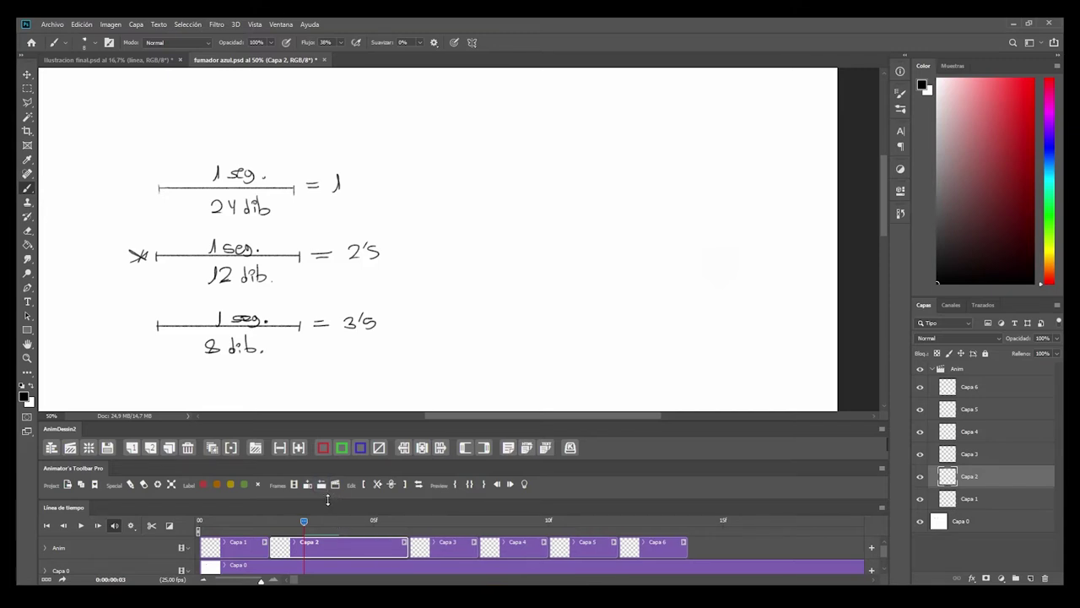
pyautogui.hotkey('ctrl', 'z')
pyautogui.hotkey('ctrl', 'z')
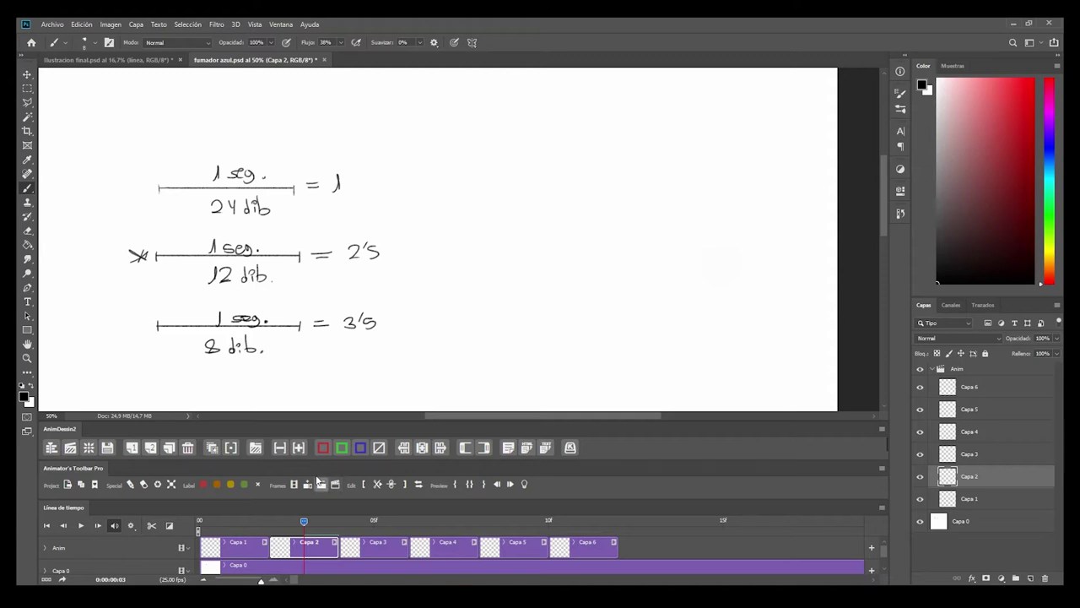
pyautogui.keyDown('shift'); pyautogui.click(361, 550); pyautogui.keyUp('shift')
pyautogui.keyDown('shift'); pyautogui.click(435, 551); pyautogui.keyUp('shift')
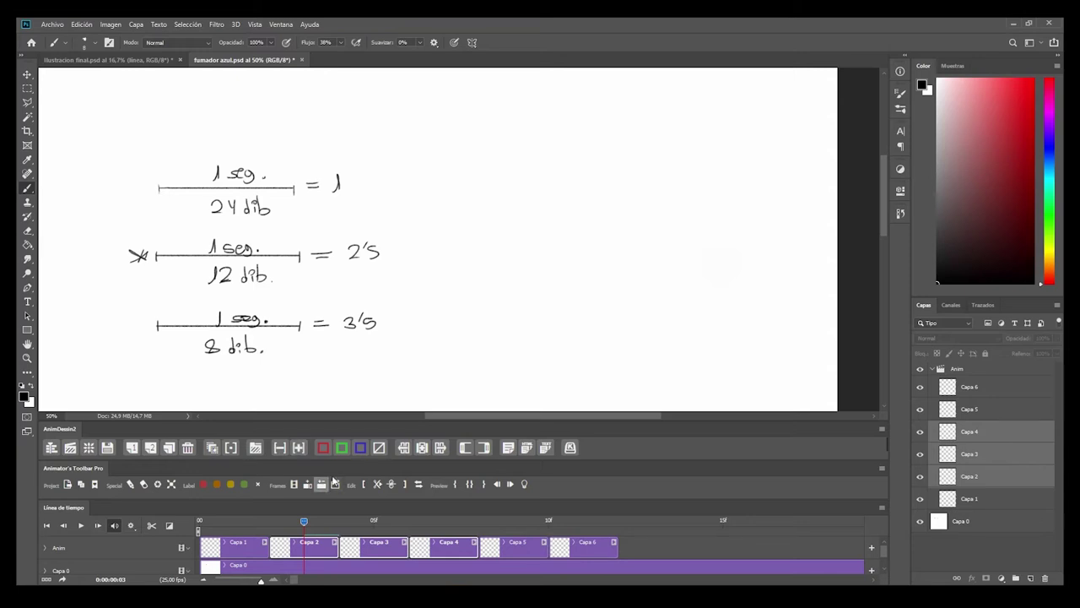
pyautogui.click(321, 484)
pyautogui.click(335, 477)
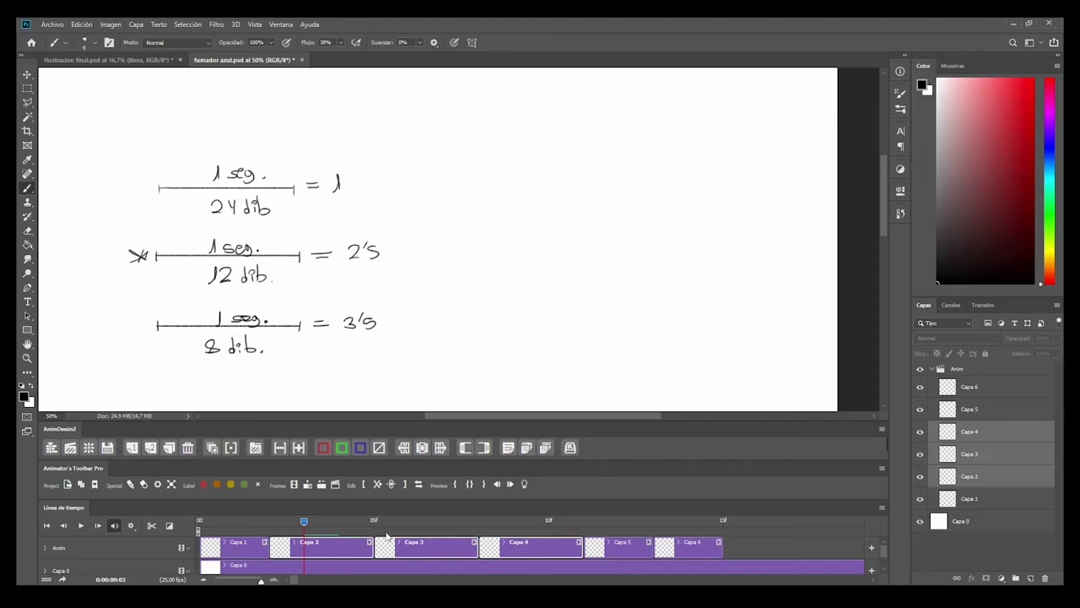
pyautogui.click(321, 480)
pyautogui.click(320, 483)
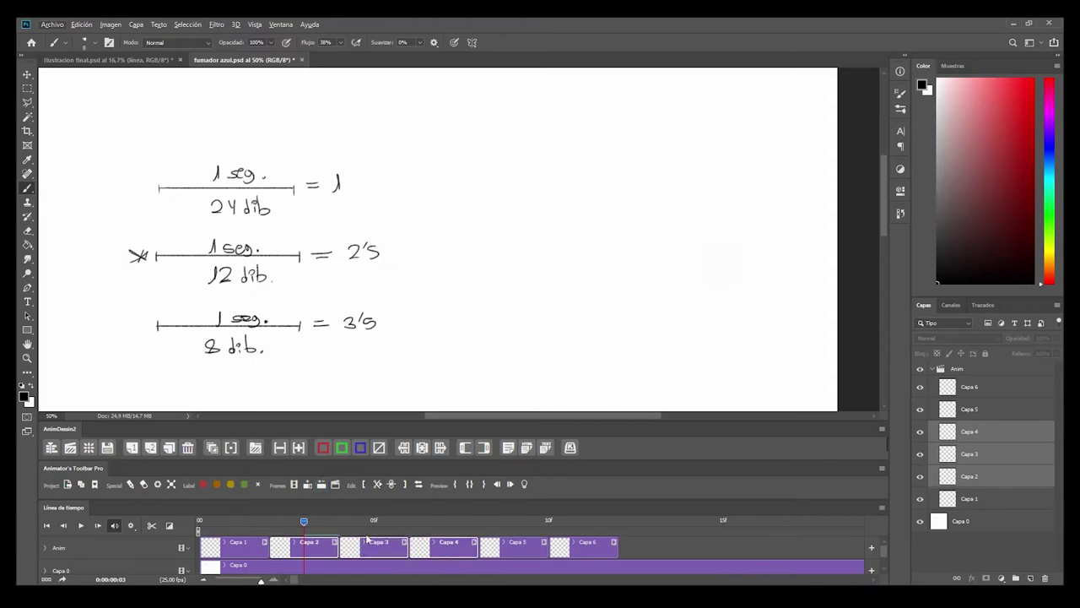
# - Drag the timeline work-area end marker back so it sits around the 2-second mark
pyautogui.moveTo(259, 581); pyautogui.dragTo(220, 578)
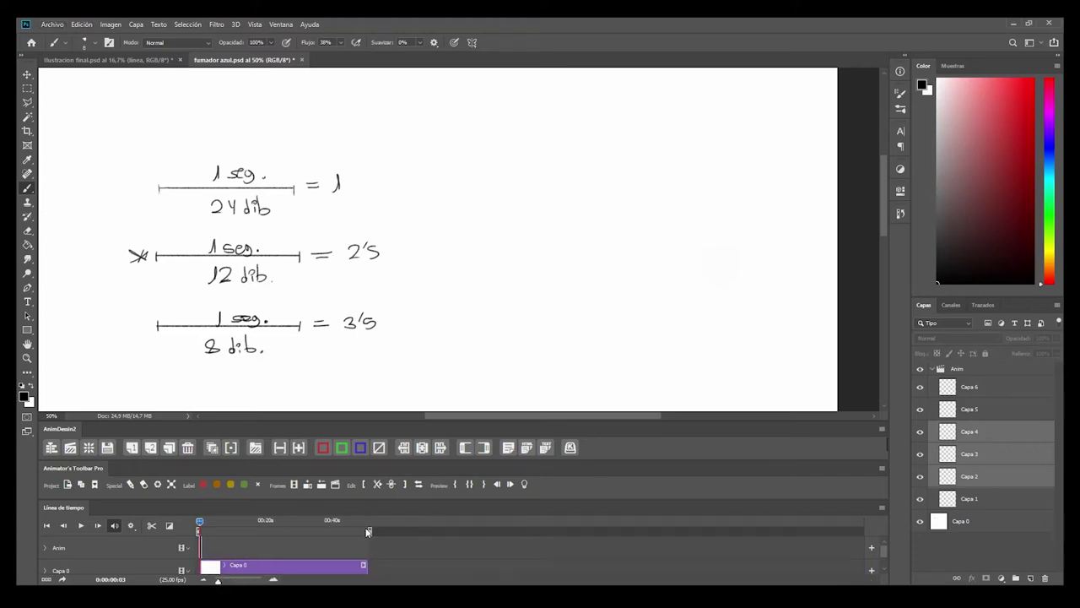
pyautogui.moveTo(368, 531); pyautogui.dragTo(214, 531)
pyautogui.moveTo(219, 581); pyautogui.dragTo(233, 581)
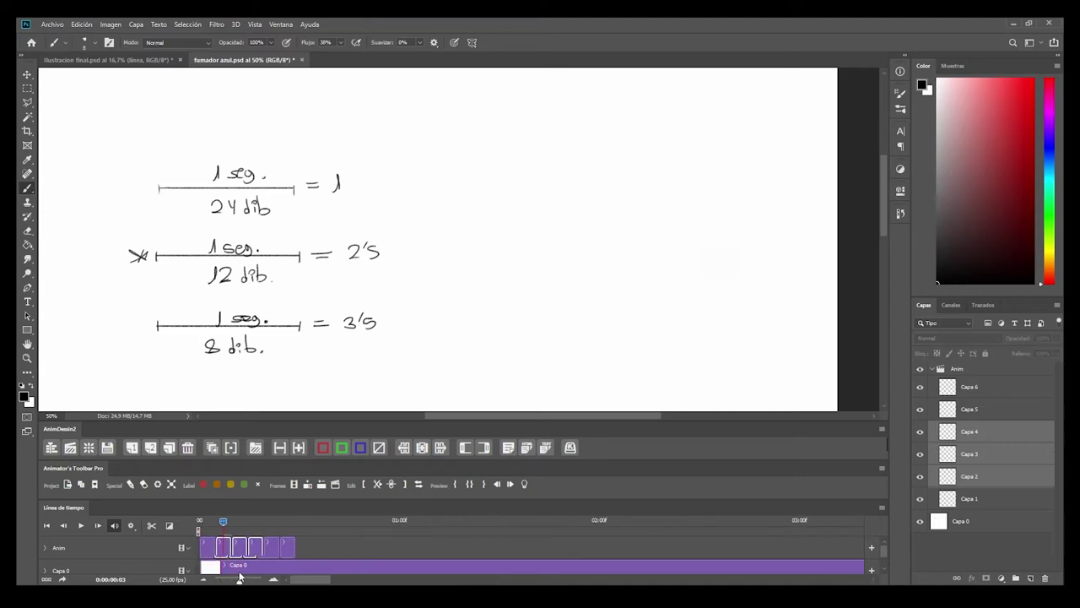
pyautogui.moveTo(609, 531); pyautogui.dragTo(276, 532)
pyautogui.moveTo(233, 581); pyautogui.dragTo(261, 580)
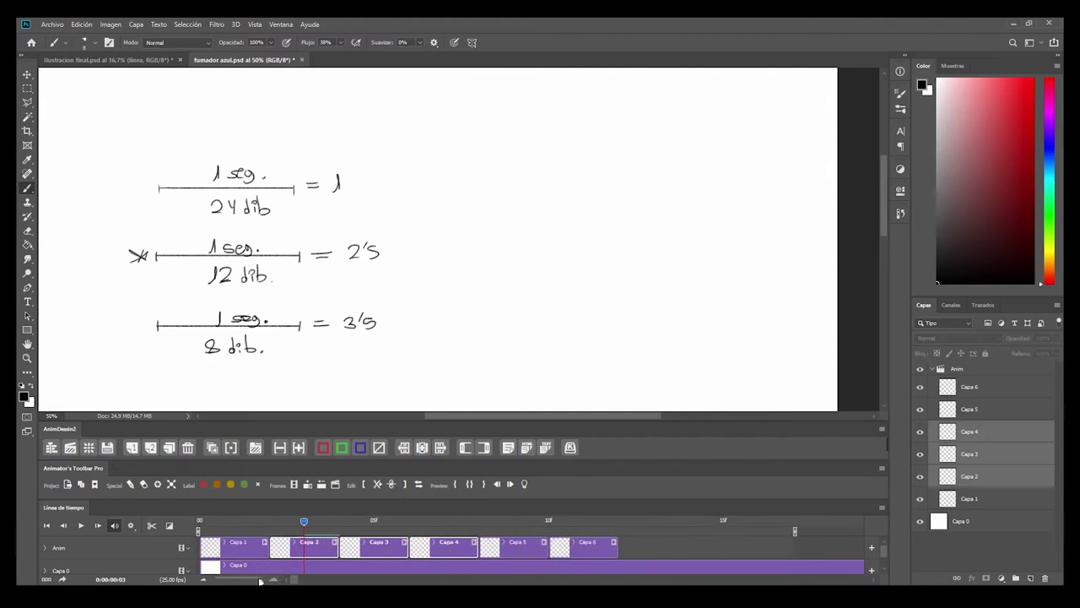
pyautogui.moveTo(260, 580); pyautogui.dragTo(242, 580)
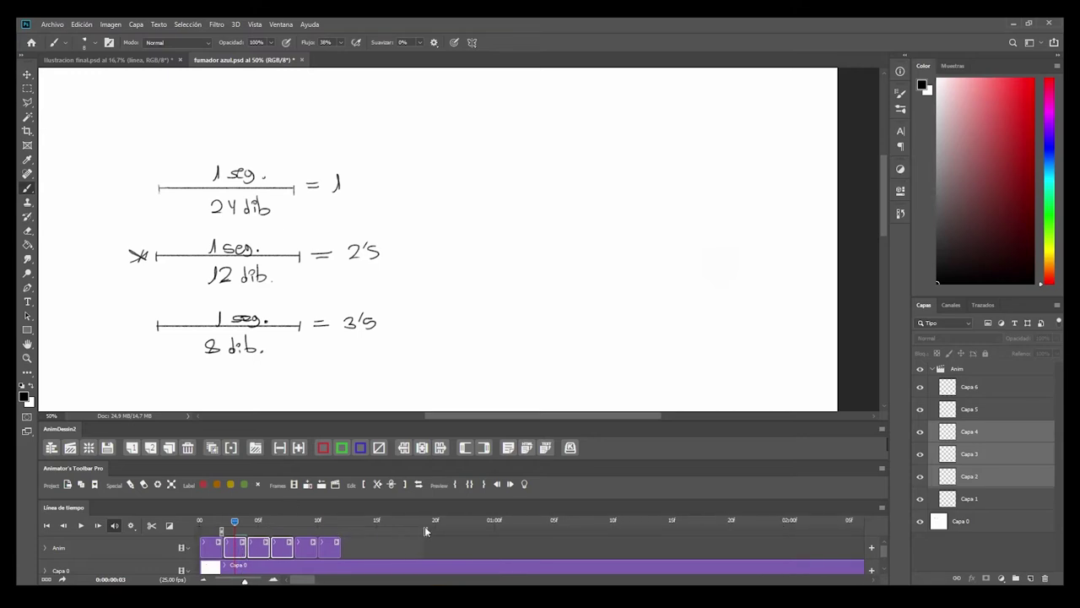
pyautogui.moveTo(402, 531); pyautogui.dragTo(591, 530)
pyautogui.moveTo(584, 525); pyautogui.dragTo(520, 530)
# - End the work area at frame 24, the one-second mark, using the playhead
pyautogui.click(497, 520)
pyautogui.click(790, 520)
pyautogui.moveTo(792, 530); pyautogui.dragTo(498, 530)
pyautogui.hotkey('ctrl', 'z')
pyautogui.moveTo(788, 531); pyautogui.dragTo(489, 521)
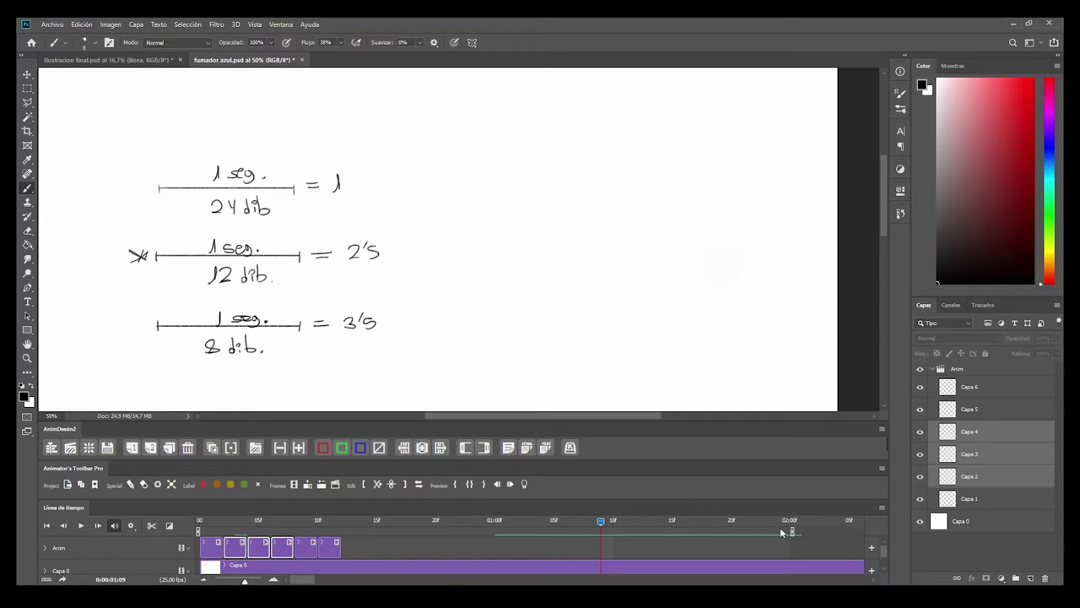
pyautogui.moveTo(602, 519); pyautogui.dragTo(481, 518)
pyautogui.click(469, 464)
# - Move the playhead to 1 second 23 frames and extend the work-area end to two seconds
pyautogui.moveTo(470, 522); pyautogui.dragTo(376, 521)
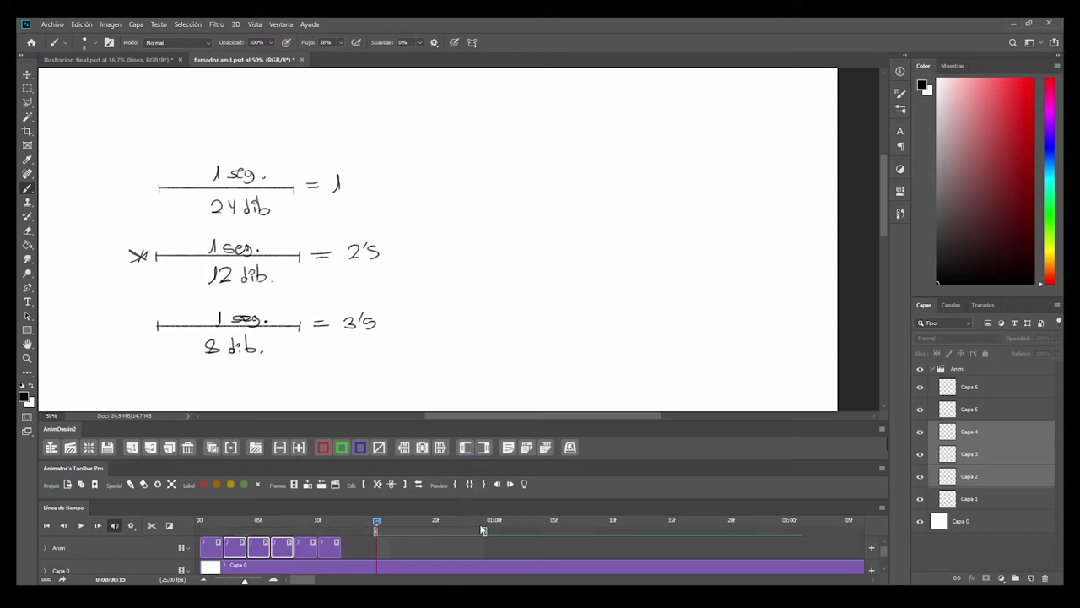
pyautogui.click(718, 518)
pyautogui.moveTo(719, 516); pyautogui.dragTo(772, 512)
pyautogui.click(498, 458)
# - Return the playhead to the one-second mark and select the first drawing frame, Capa 1
pyautogui.moveTo(790, 522); pyautogui.dragTo(262, 523)
pyautogui.moveTo(258, 523); pyautogui.dragTo(196, 524)
pyautogui.click(495, 520)
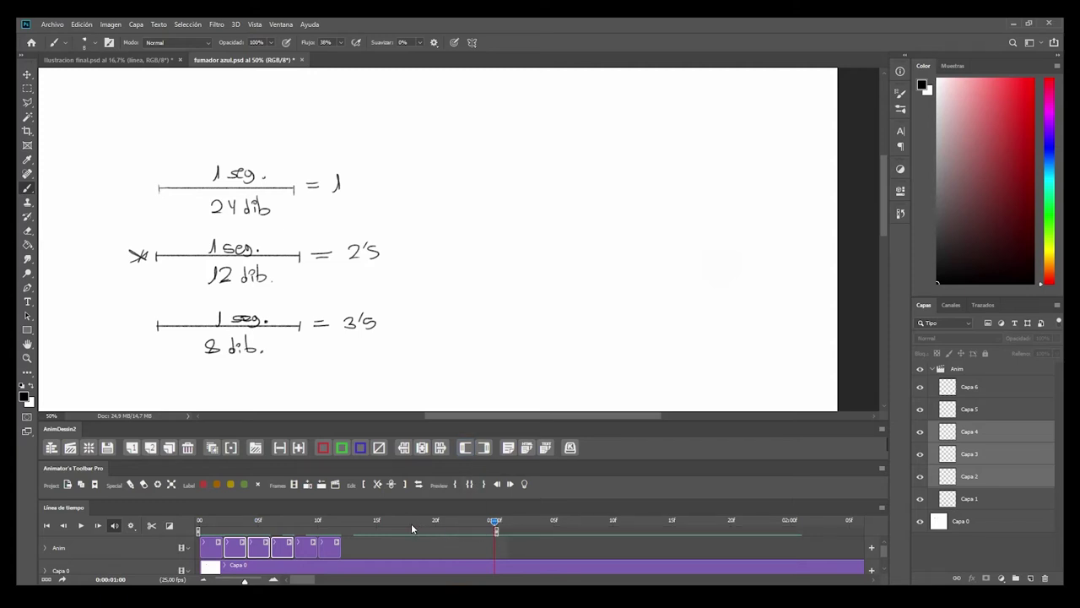
pyautogui.click(215, 548)
pyautogui.moveTo(496, 521); pyautogui.dragTo(234, 520)
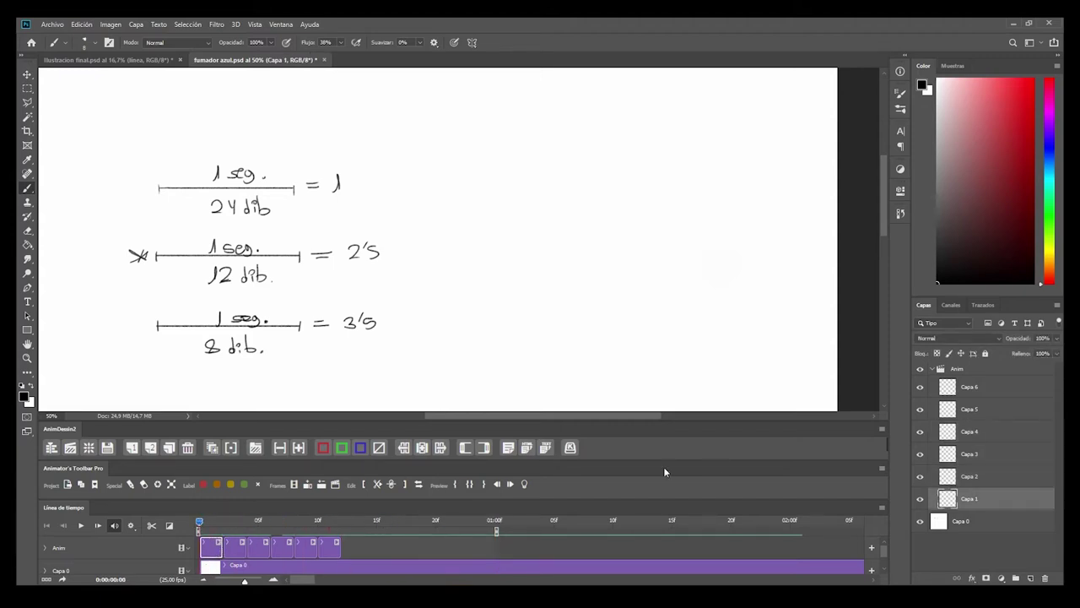
pyautogui.click(920, 522)
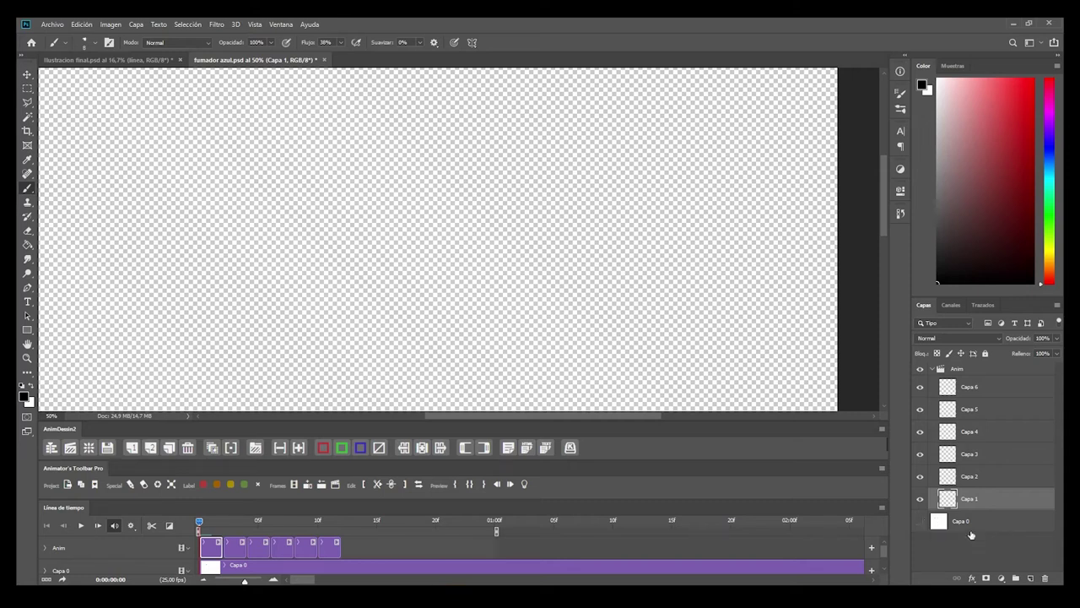
pyautogui.click(919, 520)
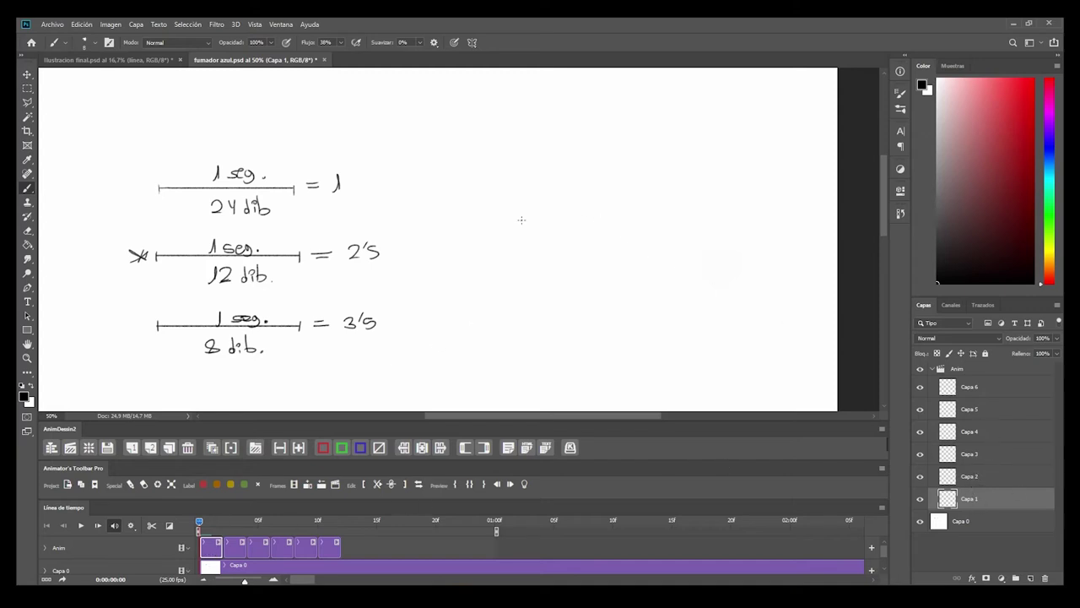
# - Draw an eye stroke inside the circle on Capa 2, with the previous frame's circle onion-skinned
pyautogui.moveTo(535, 229)
pyautogui.mouseDown()
pyautogui.moveTo(554, 266)
pyautogui.moveTo(547, 243)
pyautogui.moveTo(569, 255)
pyautogui.mouseUp()
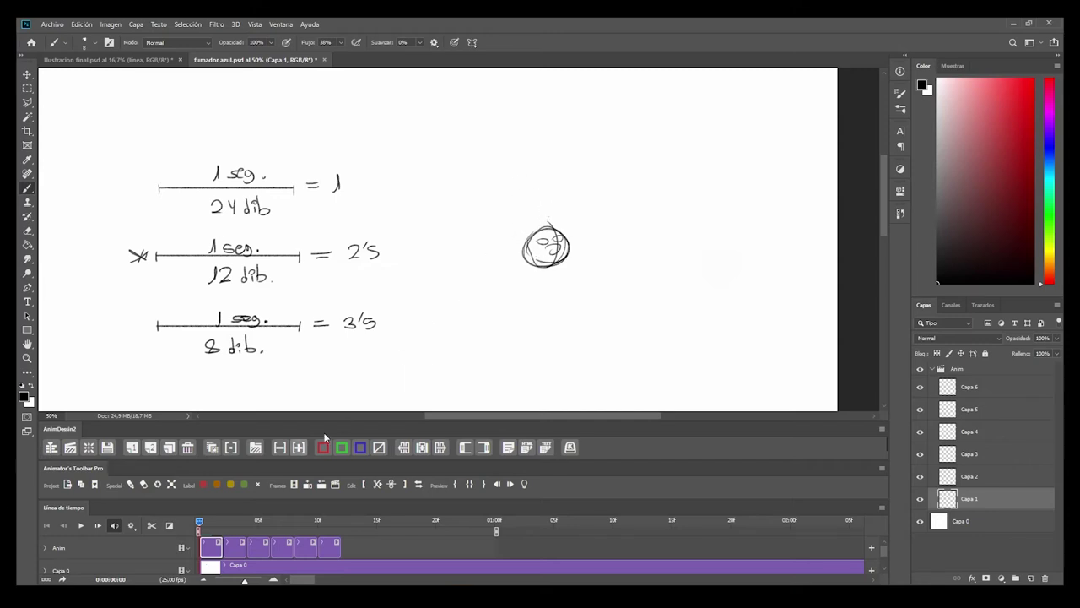
pyautogui.click(232, 549)
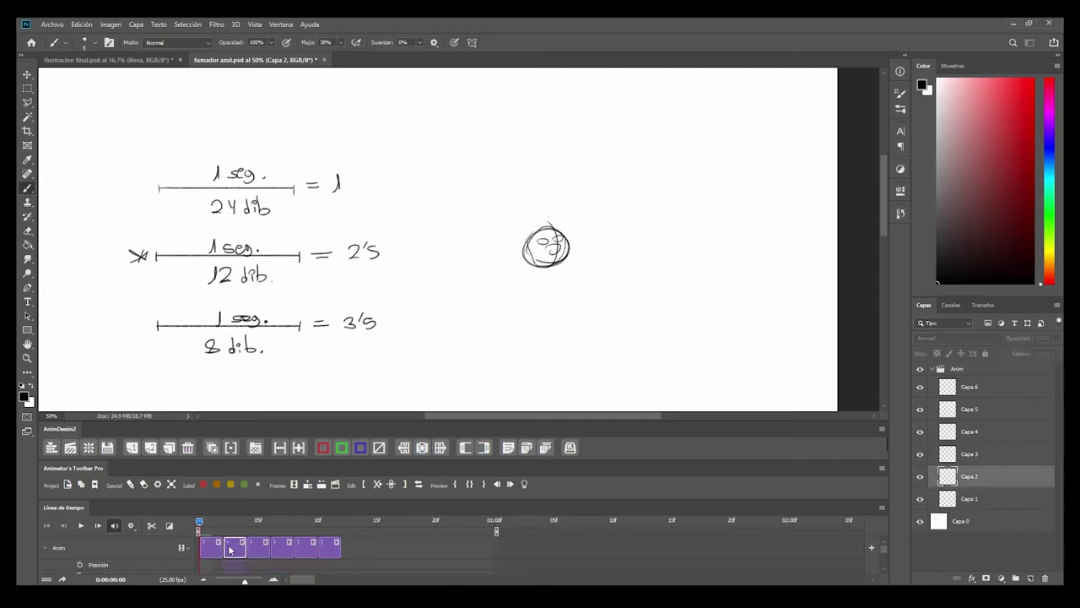
pyautogui.moveTo(199, 523)
pyautogui.mouseDown()
pyautogui.moveTo(233, 524)
pyautogui.moveTo(223, 521)
pyautogui.mouseUp()
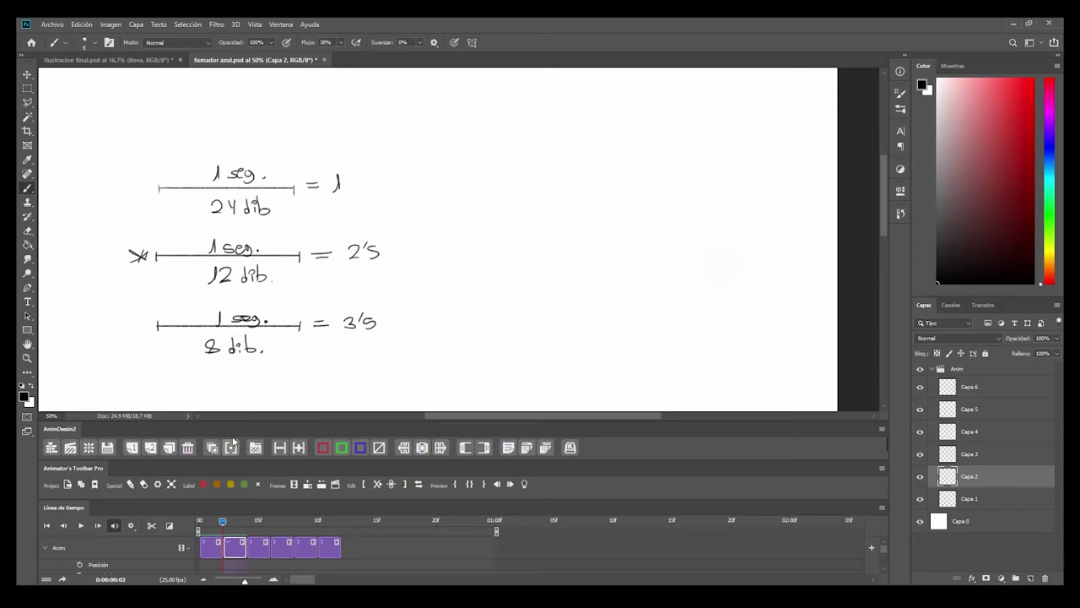
pyautogui.click(233, 442)
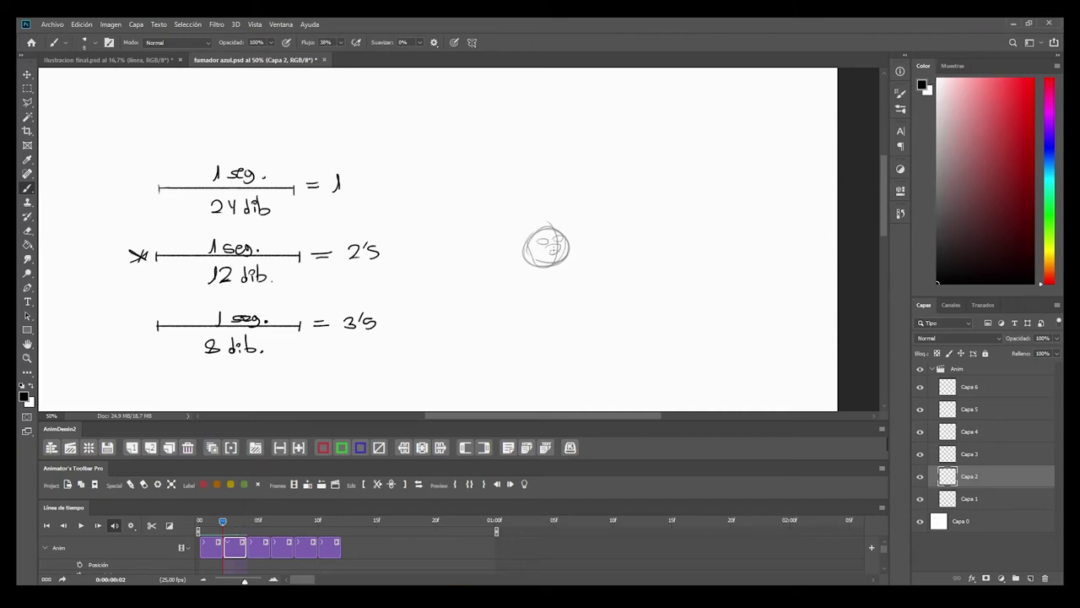
pyautogui.moveTo(540, 239)
pyautogui.mouseDown()
pyautogui.moveTo(529, 253)
pyautogui.moveTo(561, 261)
pyautogui.moveTo(525, 245)
pyautogui.moveTo(546, 222)
pyautogui.moveTo(564, 233)
pyautogui.moveTo(530, 245)
pyautogui.moveTo(572, 238)
pyautogui.mouseUp()
pyautogui.moveTo(222, 521); pyautogui.dragTo(231, 527)
# - Scrub ahead to the blank frame 5, compare it with frame 4, then return to Capa 2
pyautogui.click(258, 547)
pyautogui.moveTo(236, 523); pyautogui.dragTo(259, 521)
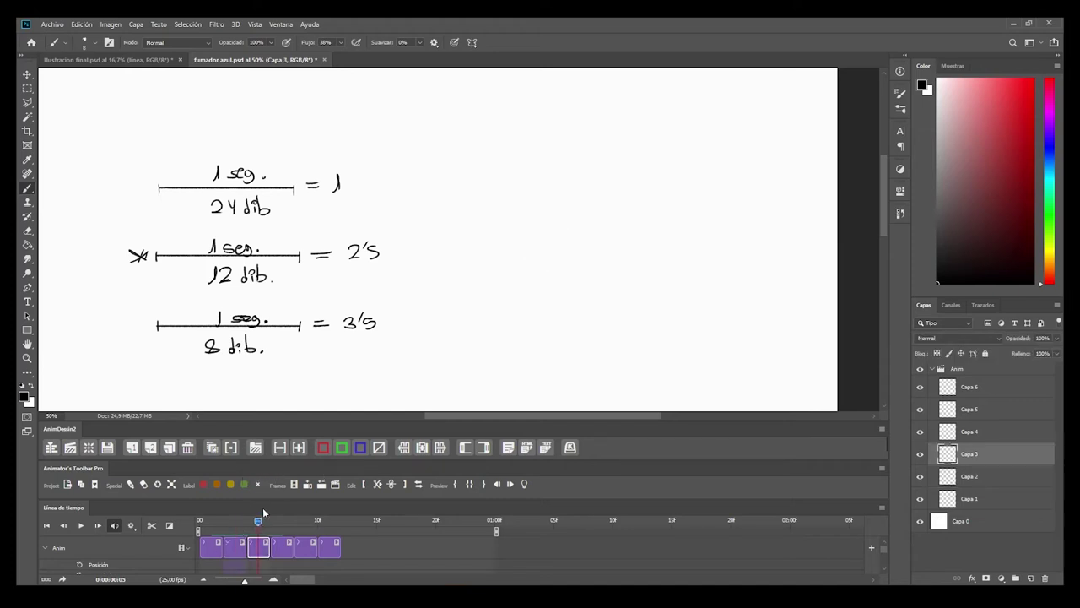
pyautogui.rightClick(257, 521)
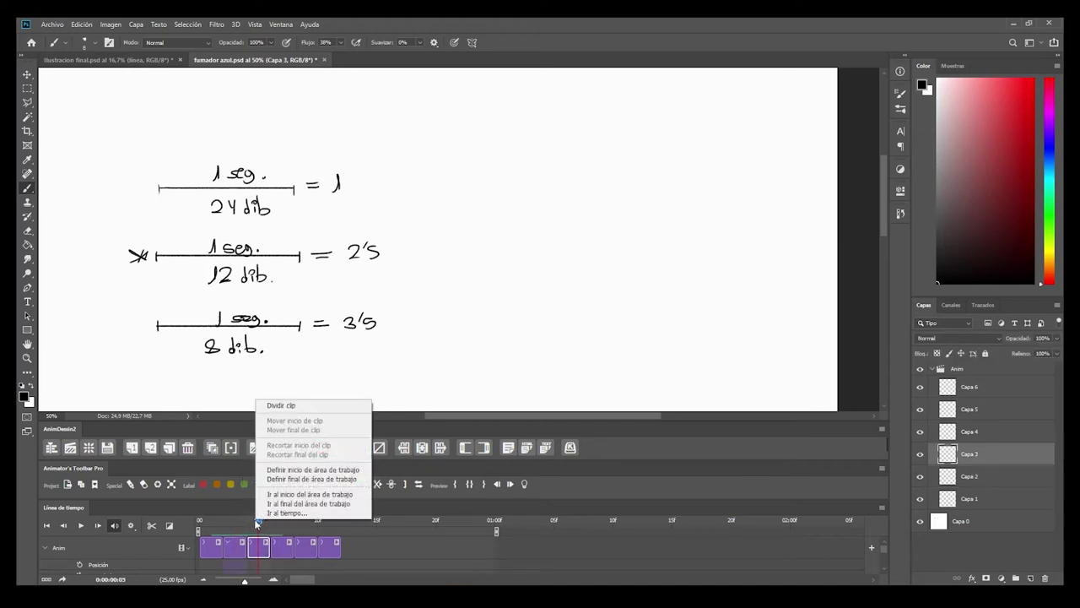
pyautogui.click(247, 521)
pyautogui.moveTo(247, 523); pyautogui.dragTo(259, 523)
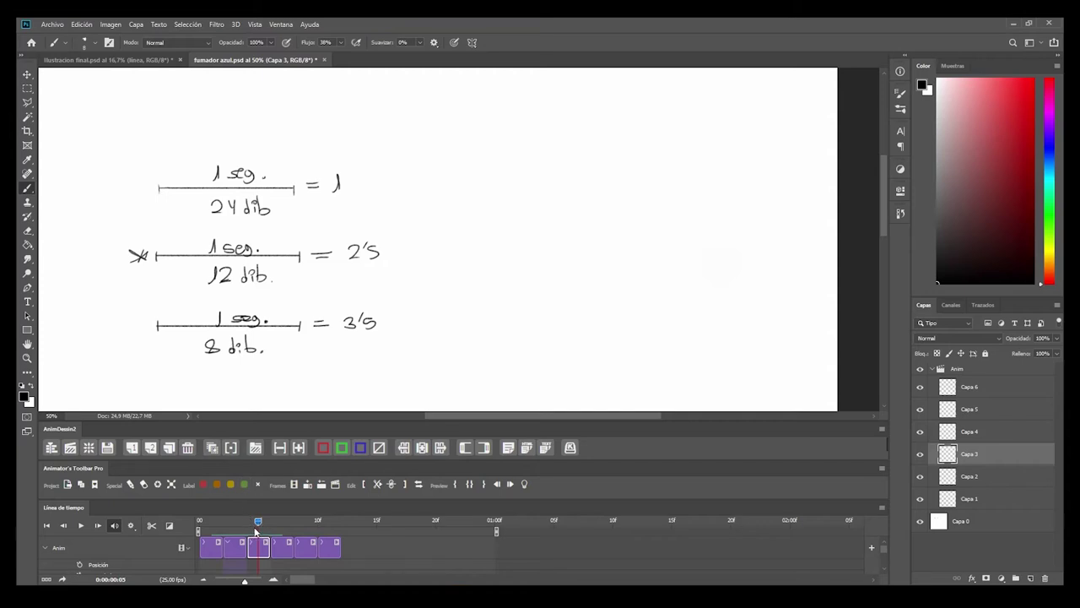
pyautogui.moveTo(257, 523)
pyautogui.mouseDown()
pyautogui.moveTo(236, 523)
pyautogui.moveTo(257, 523)
pyautogui.mouseUp()
pyautogui.click(236, 547)
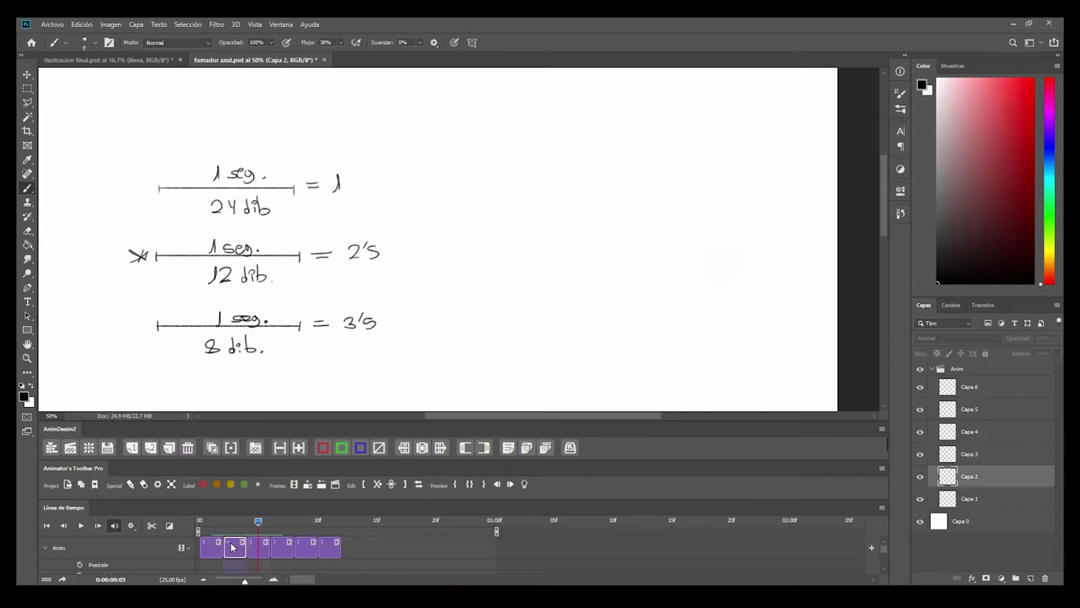
# - Set AnimDessin2 onion skin to 2 frames before (Cuadros antes) and 1 frame after
pyautogui.click(218, 458)
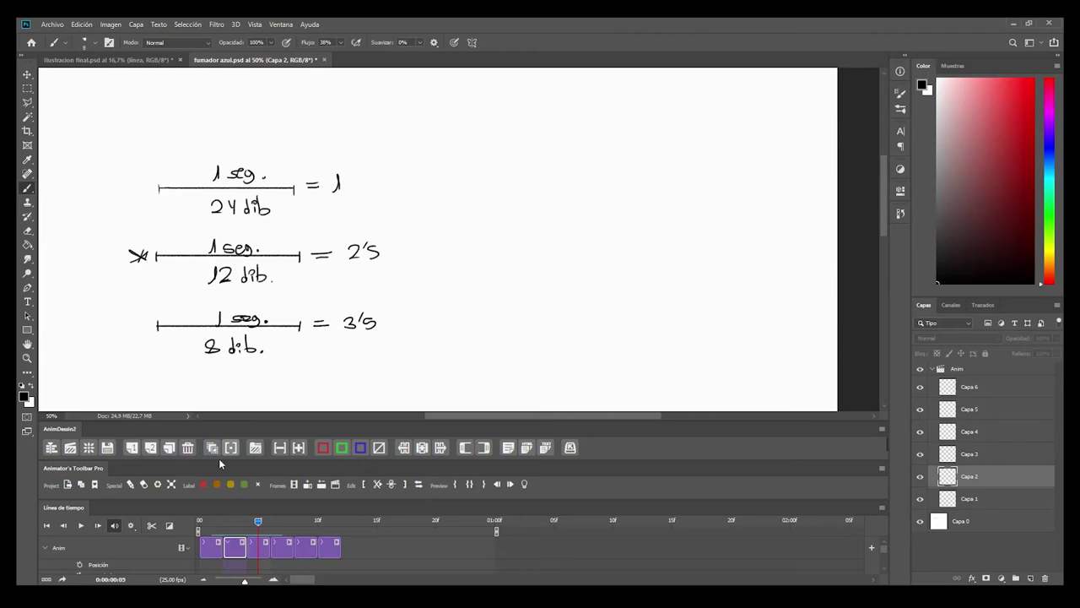
pyautogui.click(219, 458)
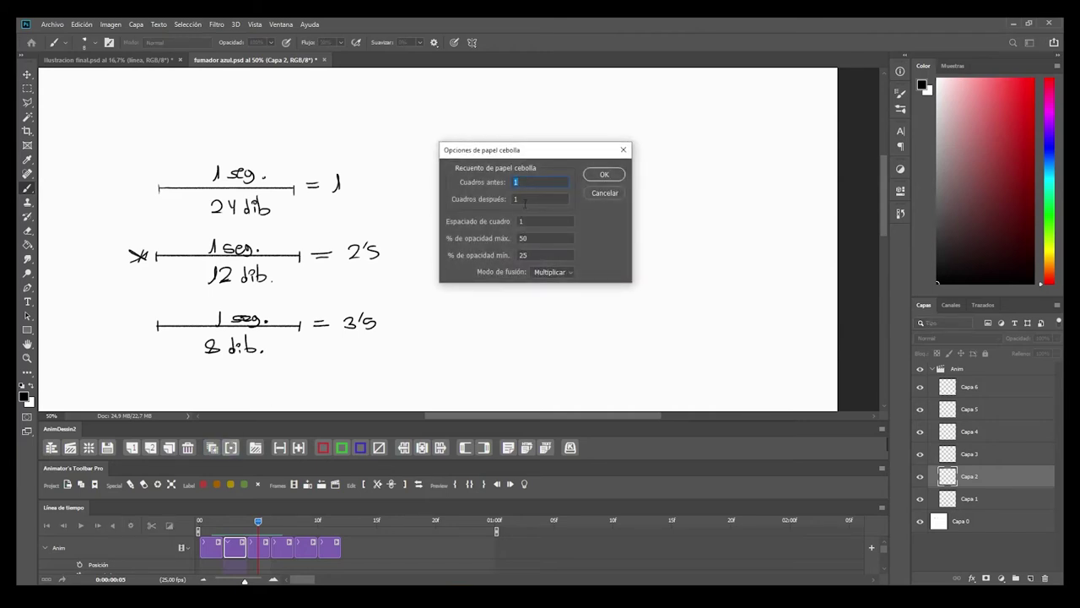
pyautogui.press('Down')
pyautogui.hotkey('shift', 'Tab')
pyautogui.press('Down')
pyautogui.press('Down')
# - Confirm the onion skin settings and sketch a new head circle on Capa 3 over the ghosted face
pyautogui.press('Return')
pyautogui.hotkey('alt', ']')
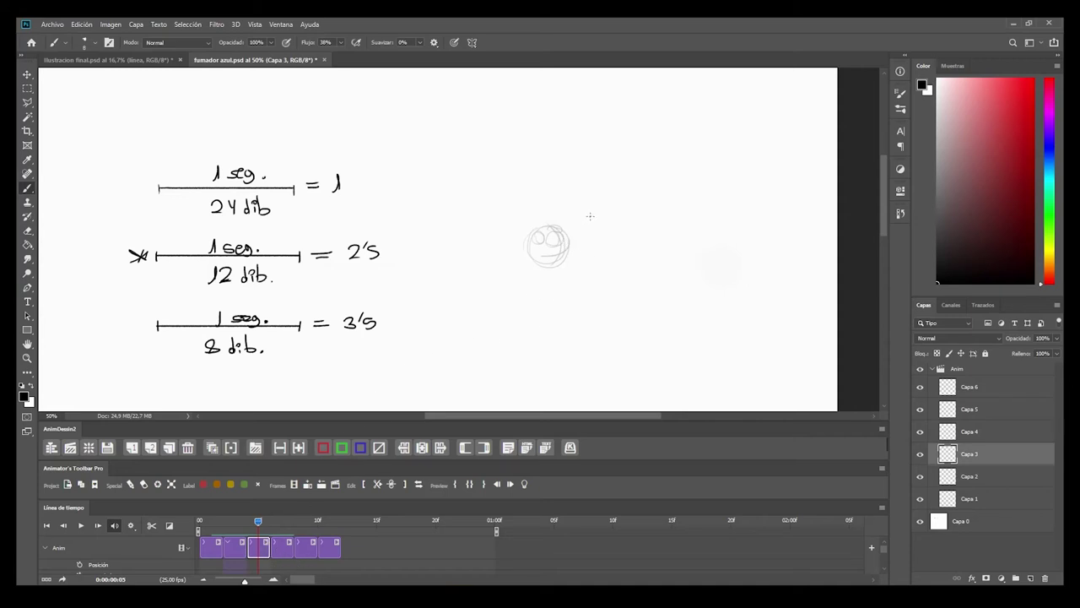
pyautogui.moveTo(535, 220)
pyautogui.mouseDown()
pyautogui.moveTo(564, 221)
pyautogui.moveTo(526, 233)
pyautogui.moveTo(535, 221)
pyautogui.moveTo(553, 245)
pyautogui.mouseUp()
pyautogui.moveTo(257, 523)
pyautogui.mouseDown()
pyautogui.moveTo(200, 523)
pyautogui.moveTo(259, 518)
pyautogui.mouseUp()
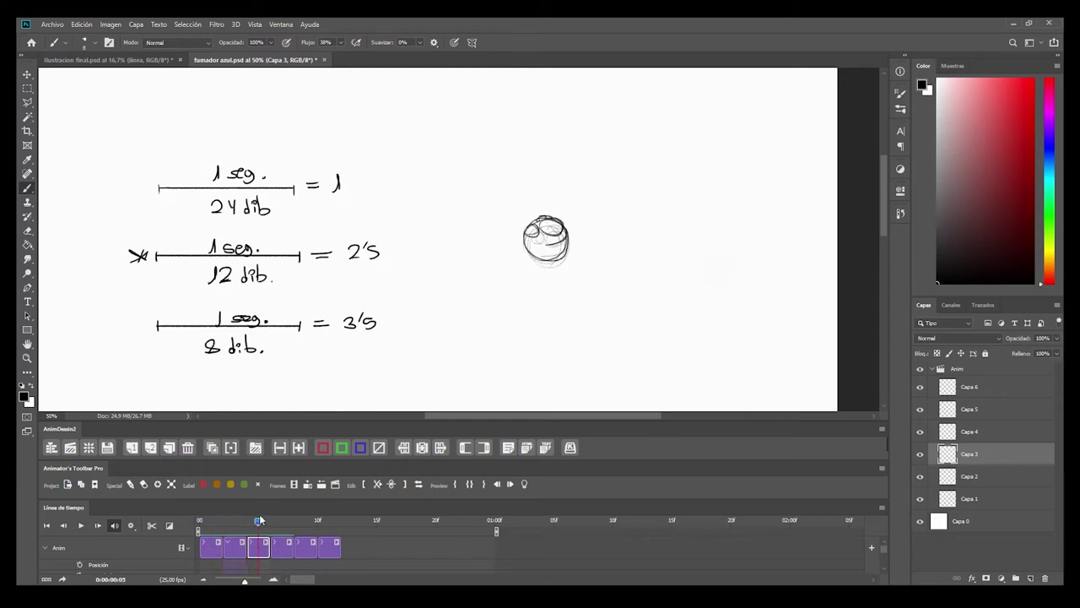
# - Give Capa 1's frame a red label in Animator's Toolbar Pro
pyautogui.click(211, 549)
pyautogui.moveTo(258, 521); pyautogui.dragTo(212, 520)
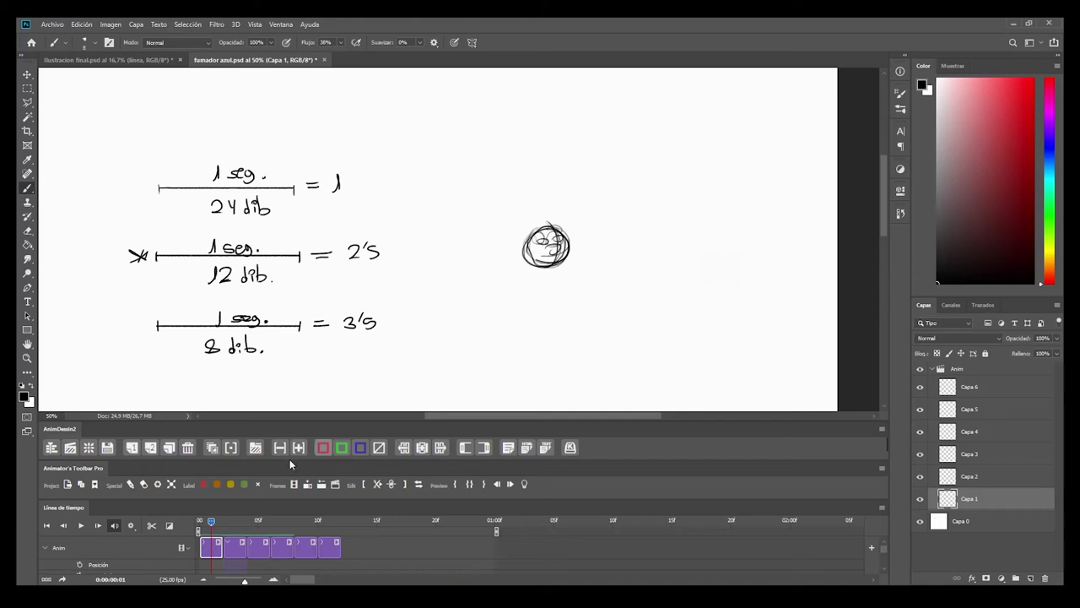
pyautogui.click(323, 448)
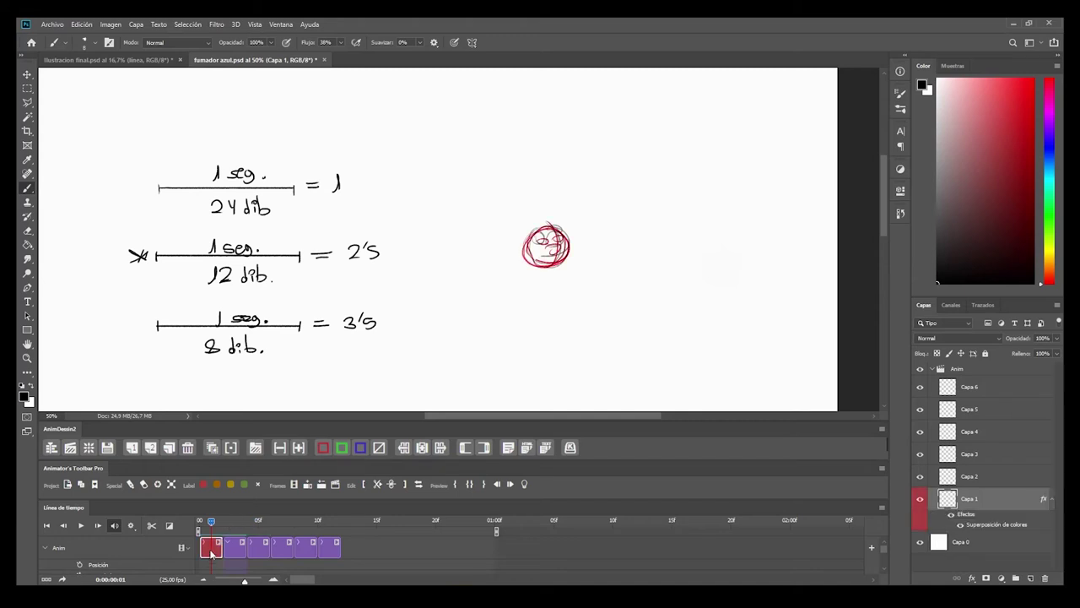
# - Give Capa 3's frame a green label
pyautogui.moveTo(213, 522)
pyautogui.mouseDown()
pyautogui.moveTo(266, 519)
pyautogui.moveTo(238, 520)
pyautogui.mouseUp()
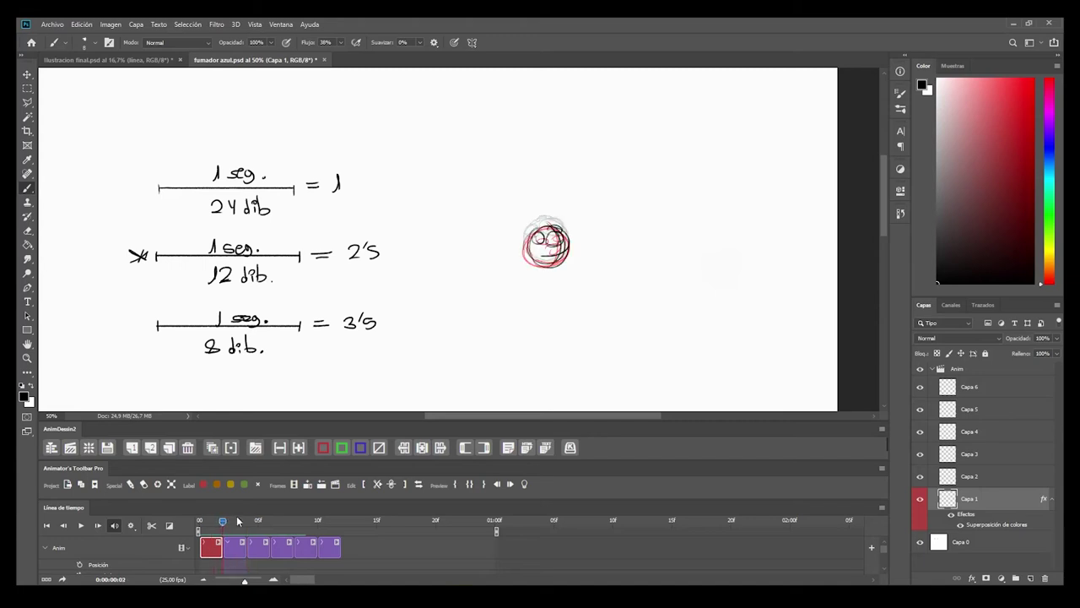
pyautogui.moveTo(238, 521); pyautogui.dragTo(236, 520)
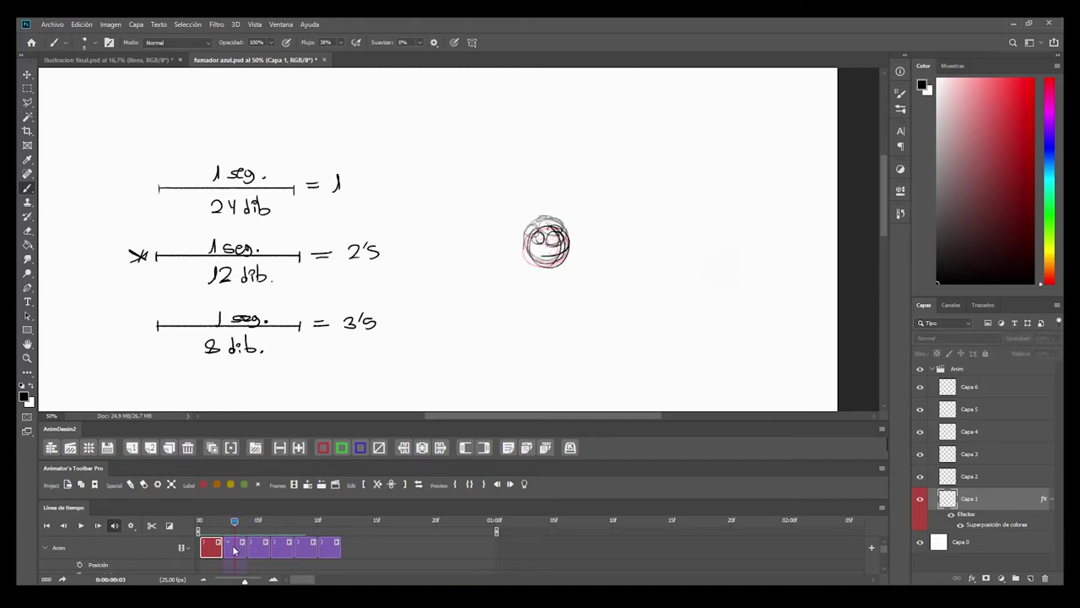
pyautogui.click(236, 548)
pyautogui.click(245, 522)
pyautogui.click(257, 520)
pyautogui.click(258, 547)
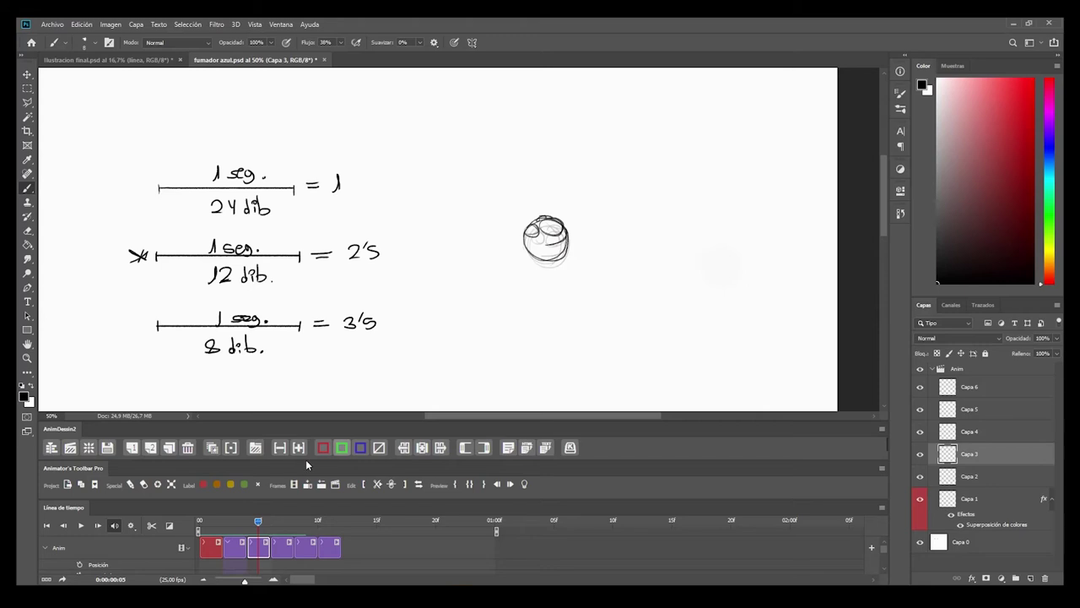
pyautogui.click(341, 448)
# - Return to Capa 2 and zoom in on the head drawing
pyautogui.click(235, 521)
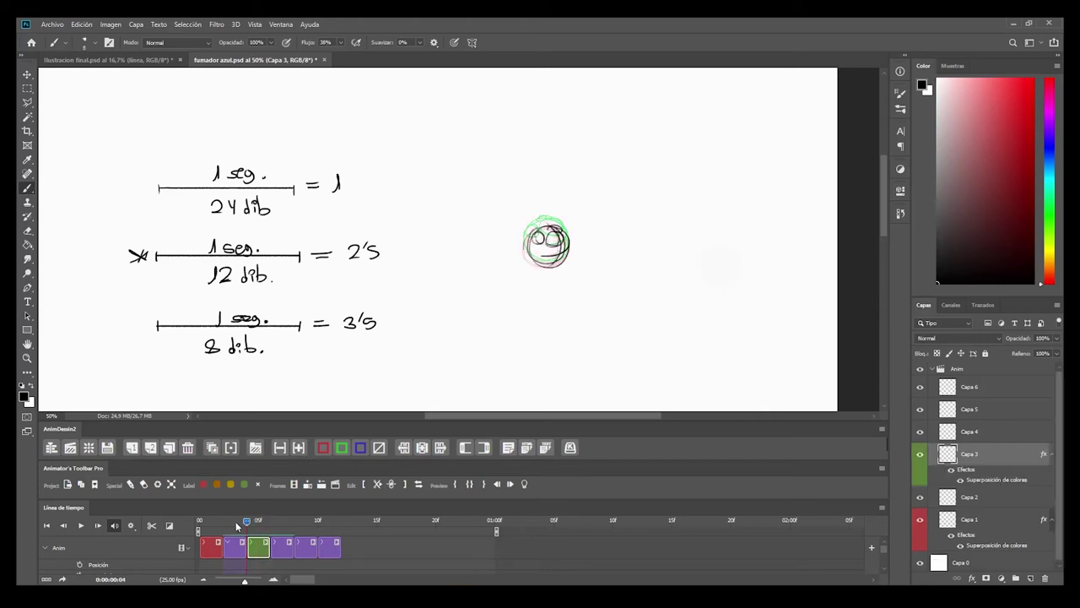
pyautogui.click(238, 545)
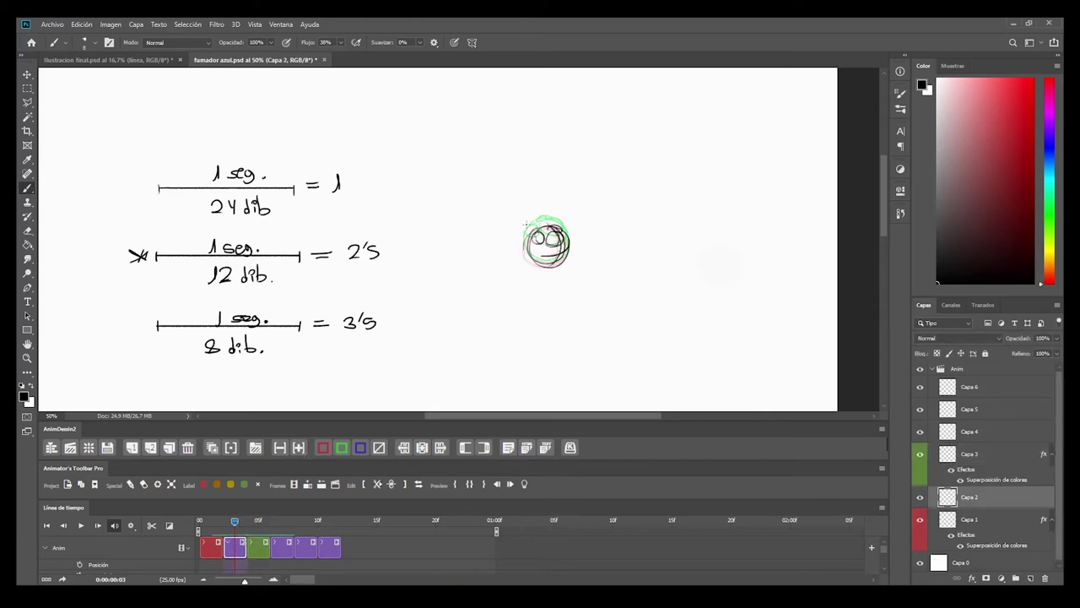
pyautogui.moveTo(502, 211); pyautogui.dragTo(564, 274)
pyautogui.moveTo(530, 247)
pyautogui.mouseDown()
pyautogui.moveTo(506, 291)
pyautogui.moveTo(486, 231)
pyautogui.mouseUp()
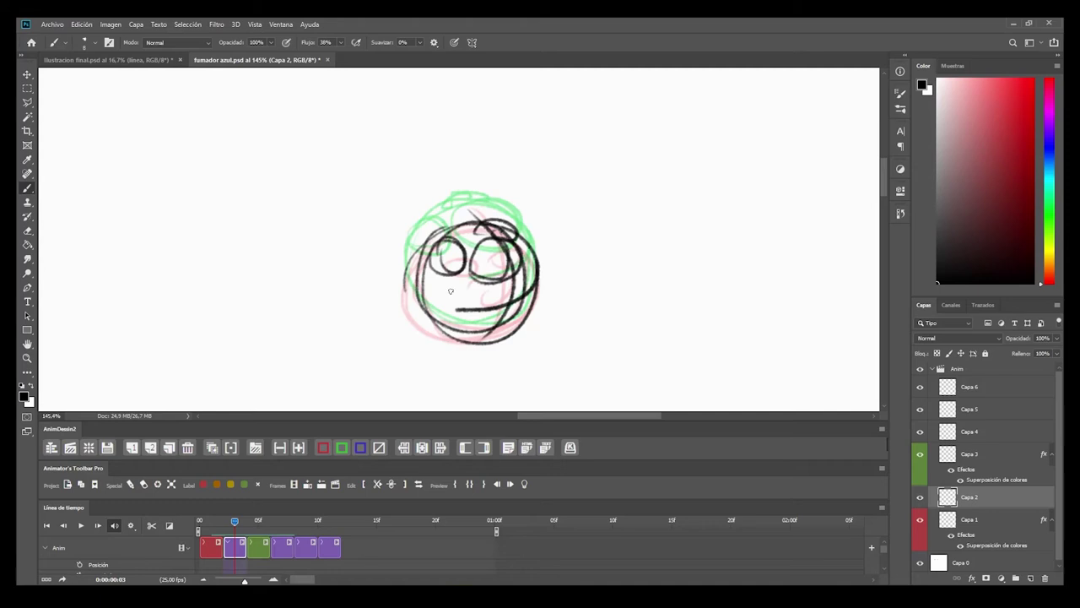
# - Erase the old head on Capa 2 using a rectangular marquee and Delete, then deselect
pyautogui.press('m')
pyautogui.moveTo(357, 178); pyautogui.dragTo(604, 368)
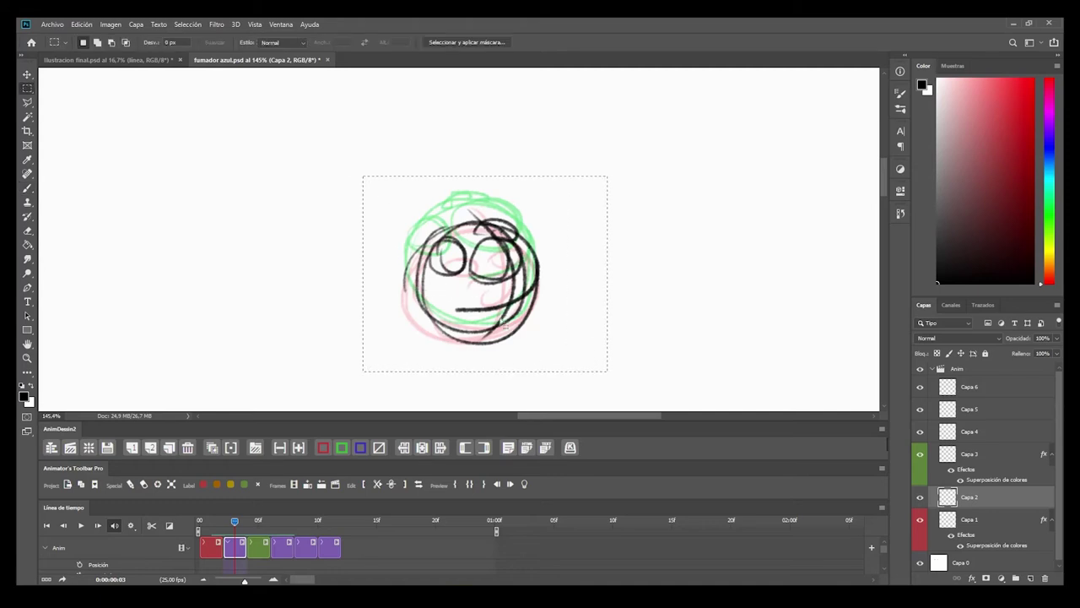
pyautogui.press('Delete')
pyautogui.hotkey('ctrl', 'd')
# - Redraw Capa 2's head with brush strokes, an ear, eye circles and a lower curve
pyautogui.press('b')
pyautogui.moveTo(415, 244); pyautogui.dragTo(410, 255)
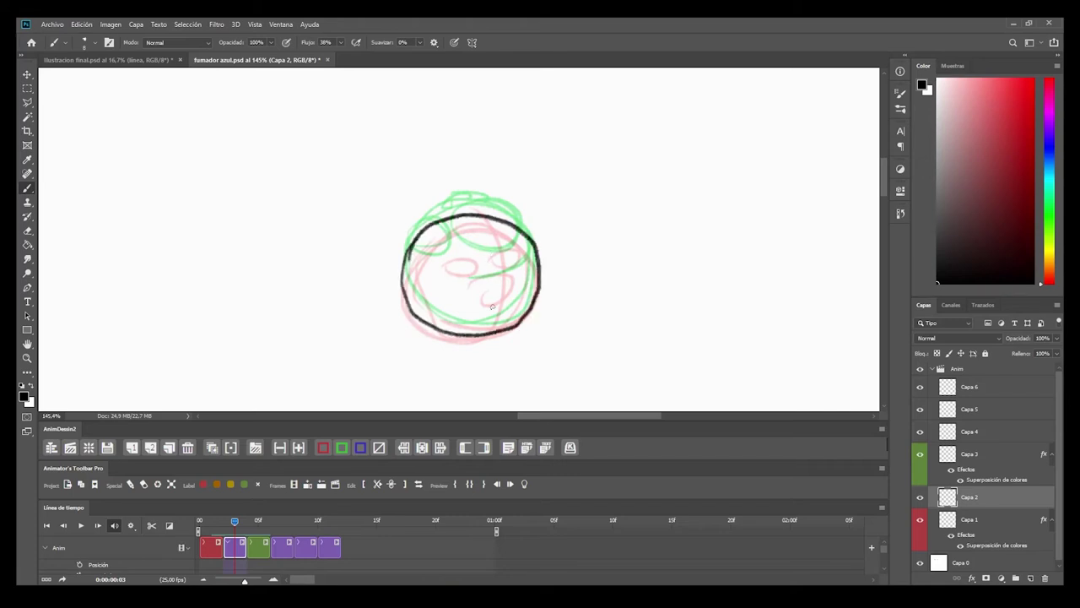
pyautogui.moveTo(459, 226)
pyautogui.mouseDown()
pyautogui.moveTo(511, 329)
pyautogui.moveTo(515, 291)
pyautogui.moveTo(511, 325)
pyautogui.mouseUp()
pyautogui.moveTo(506, 247); pyautogui.dragTo(481, 277)
pyautogui.moveTo(437, 240)
pyautogui.mouseDown()
pyautogui.moveTo(456, 263)
pyautogui.moveTo(511, 228)
pyautogui.mouseUp()
pyautogui.moveTo(455, 315); pyautogui.dragTo(527, 267)
pyautogui.moveTo(232, 521)
pyautogui.mouseDown()
pyautogui.moveTo(200, 521)
pyautogui.moveTo(258, 514)
pyautogui.mouseUp()
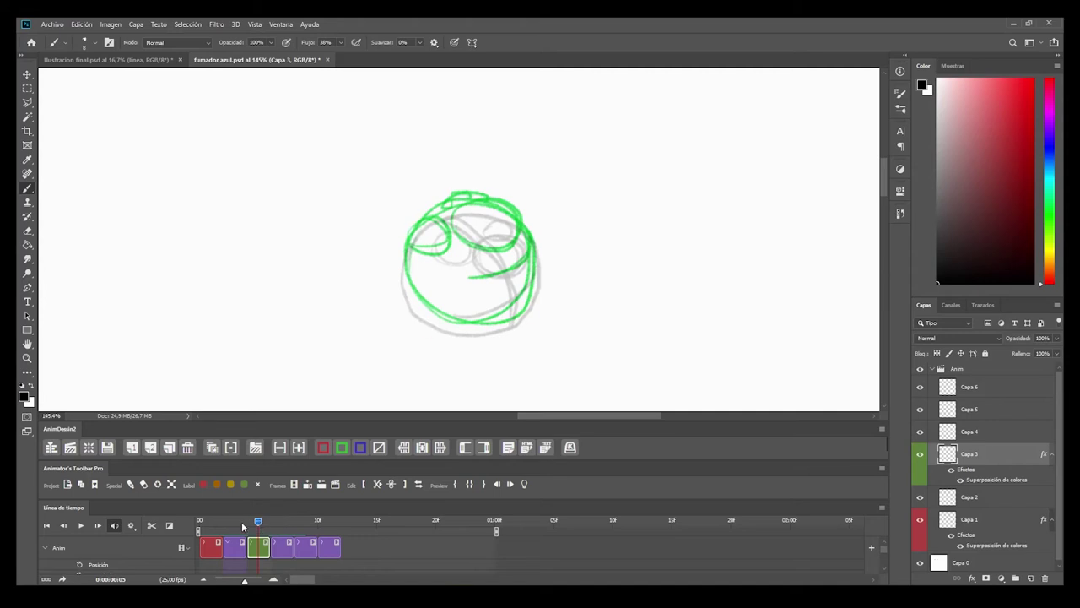
# - Select Capa 1 through Capa 3 and clear their red and green colour labels
pyautogui.moveTo(242, 523); pyautogui.dragTo(234, 521)
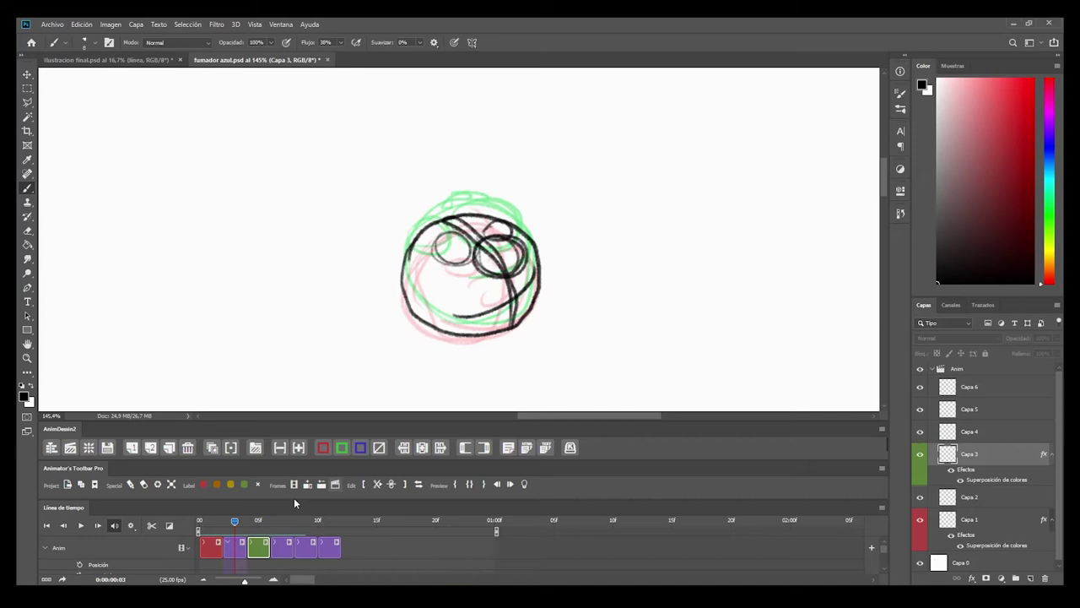
pyautogui.click(213, 550)
pyautogui.keyDown('shift'); pyautogui.click(260, 549); pyautogui.keyUp('shift')
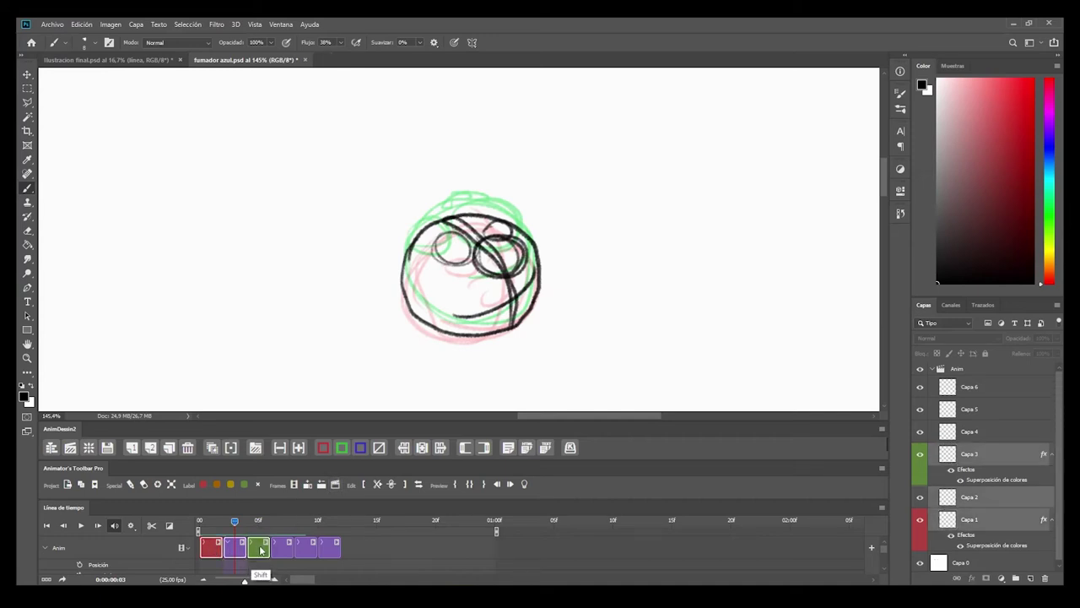
pyautogui.click(378, 448)
pyautogui.moveTo(233, 522)
pyautogui.mouseDown()
pyautogui.moveTo(221, 523)
pyautogui.moveTo(252, 517)
pyautogui.mouseUp()
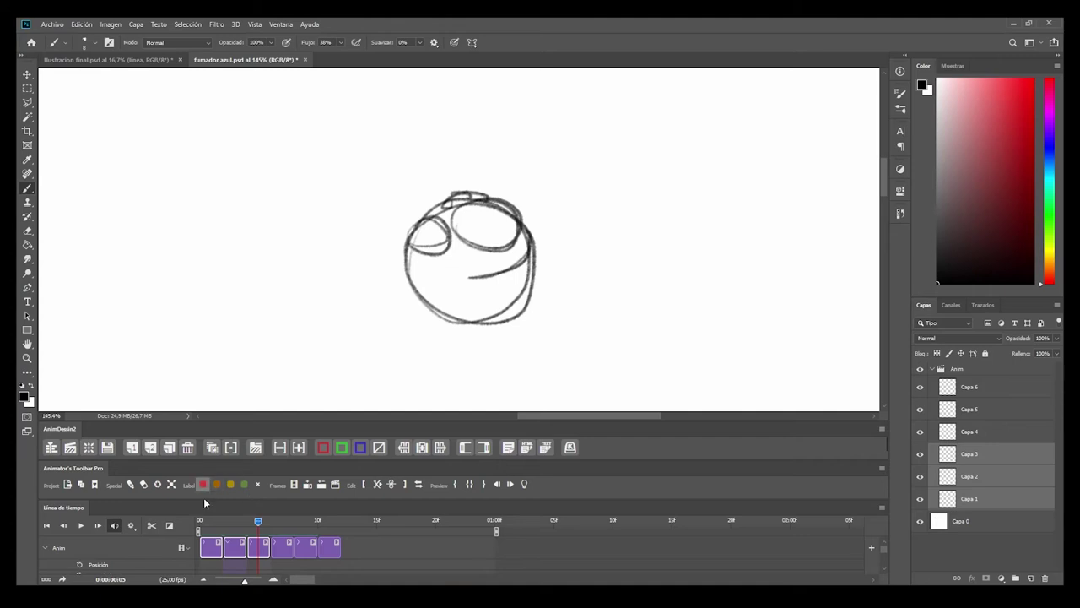
pyautogui.click(211, 545)
pyautogui.moveTo(257, 520); pyautogui.dragTo(211, 520)
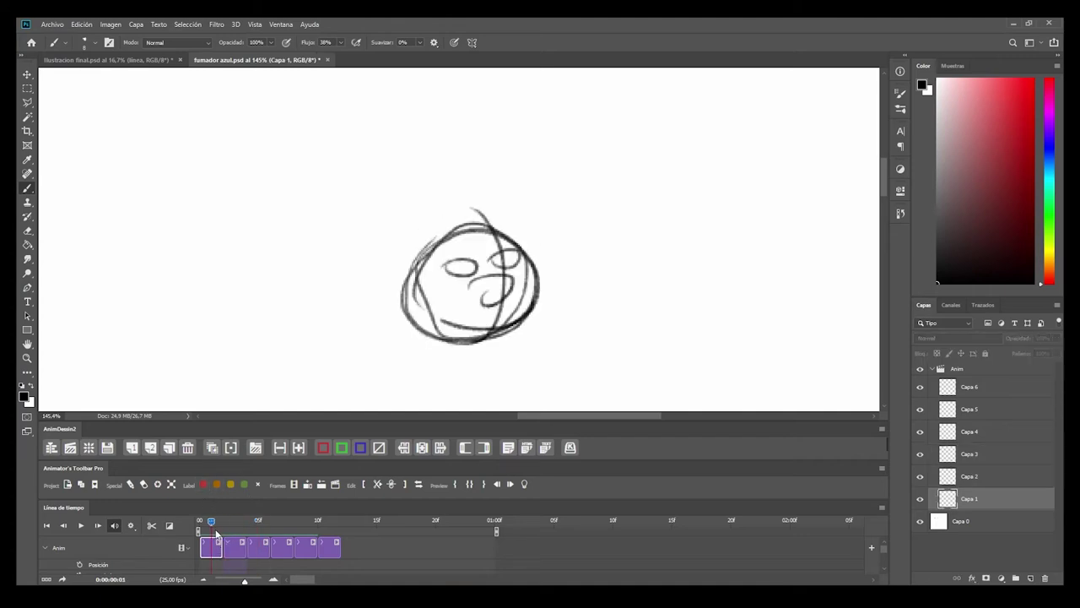
pyautogui.click(203, 483)
pyautogui.click(235, 547)
pyautogui.moveTo(211, 522); pyautogui.dragTo(245, 519)
pyautogui.click(230, 483)
pyautogui.click(256, 546)
pyautogui.click(230, 483)
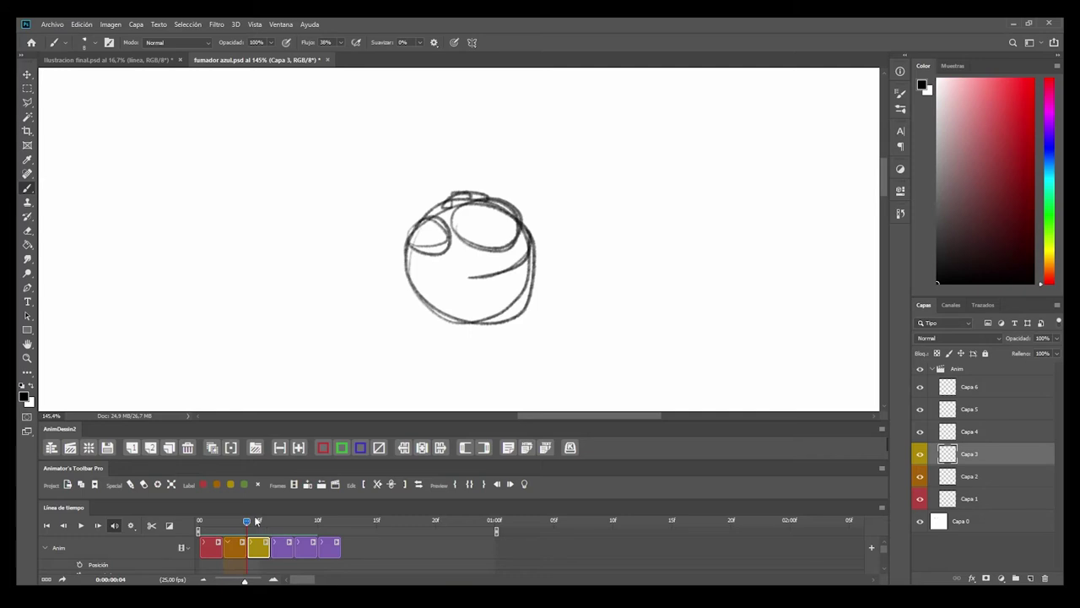
pyautogui.moveTo(244, 520)
pyautogui.mouseDown()
pyautogui.moveTo(223, 527)
pyautogui.moveTo(257, 528)
pyautogui.moveTo(222, 524)
pyautogui.moveTo(262, 528)
pyautogui.mouseUp()
pyautogui.click(212, 550)
pyautogui.click(259, 550)
pyautogui.keyDown('shift'); pyautogui.click(211, 549); pyautogui.keyUp('shift')
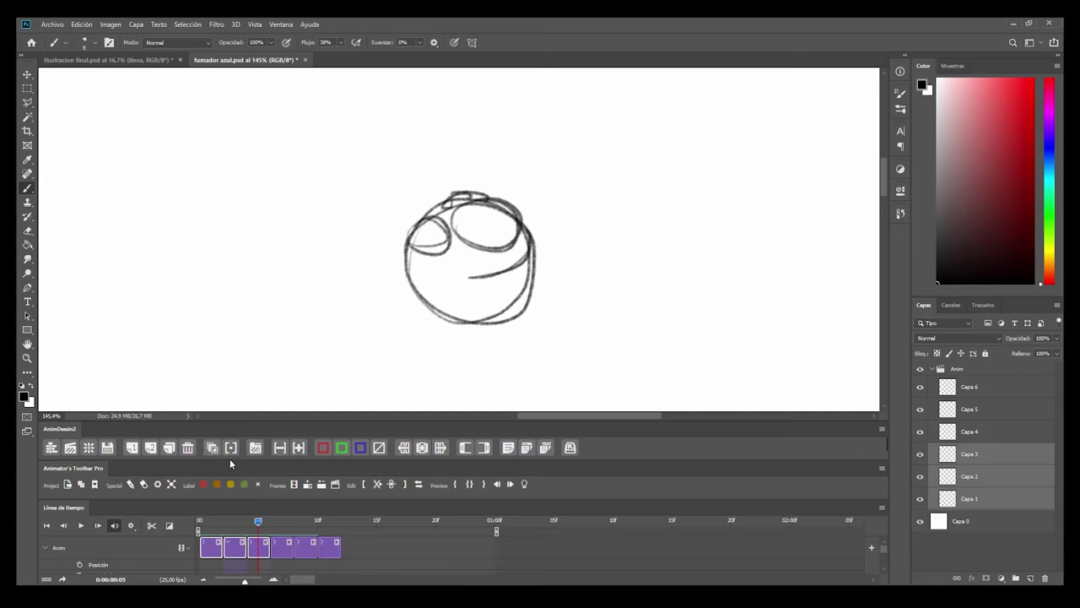
pyautogui.moveTo(233, 524); pyautogui.dragTo(261, 523)
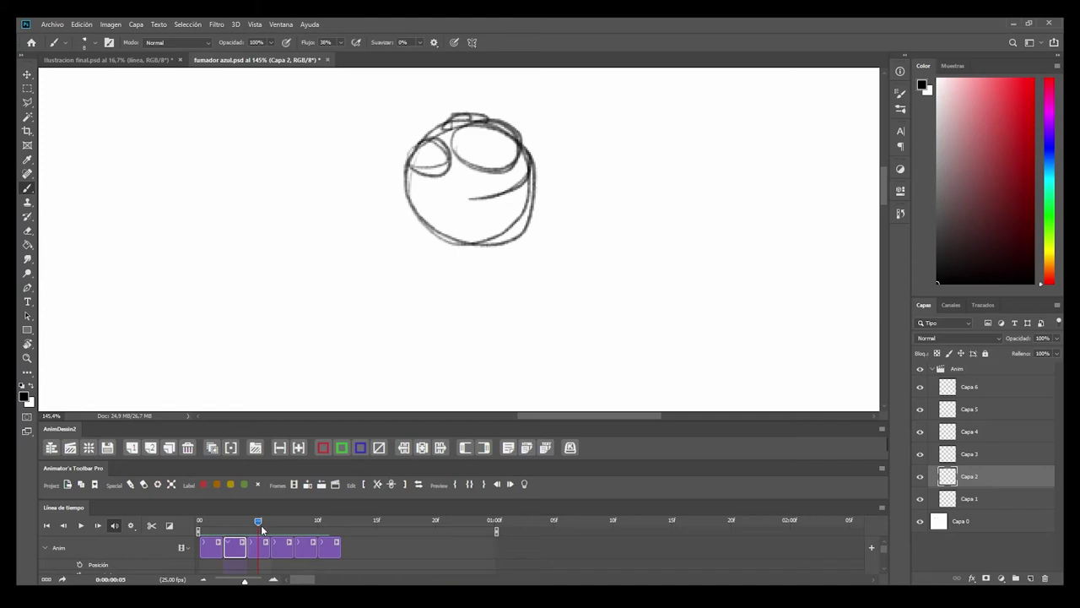
pyautogui.click(261, 549)
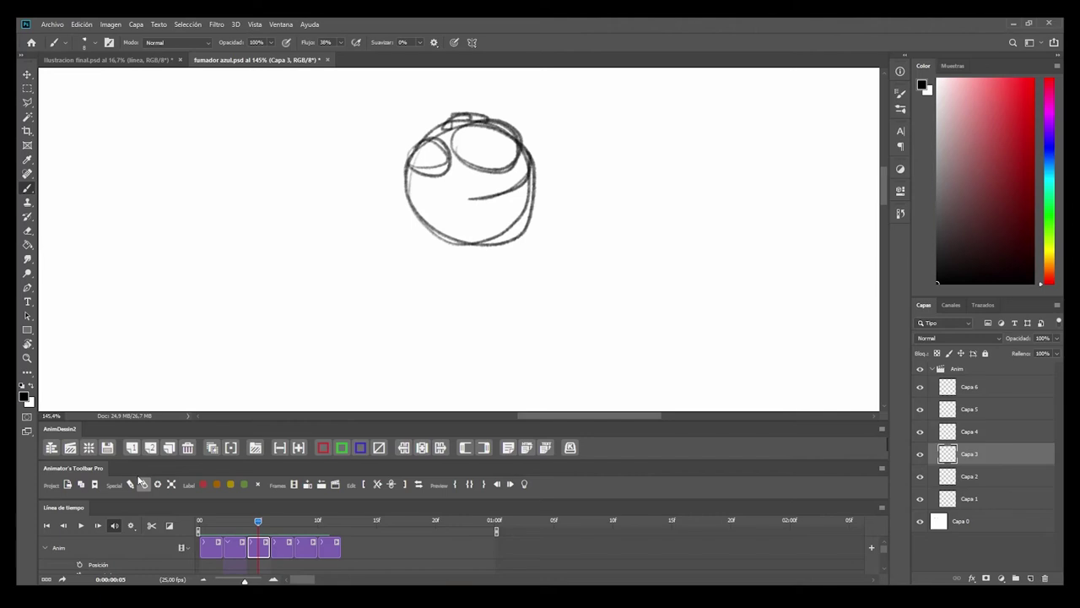
pyautogui.moveTo(253, 519); pyautogui.dragTo(257, 520)
pyautogui.moveTo(256, 522); pyautogui.dragTo(234, 522)
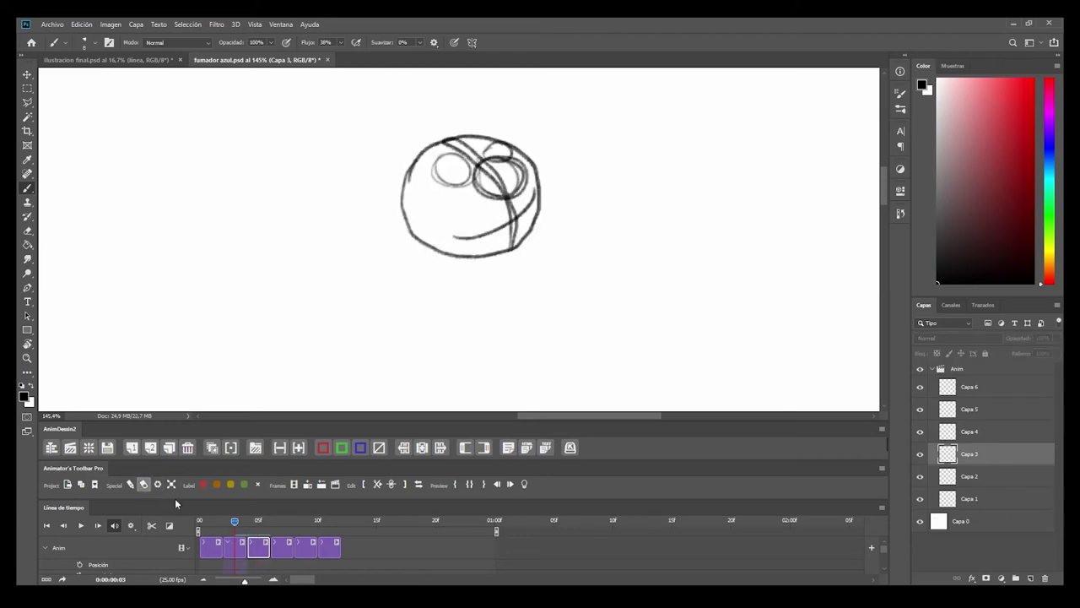
pyautogui.click(234, 547)
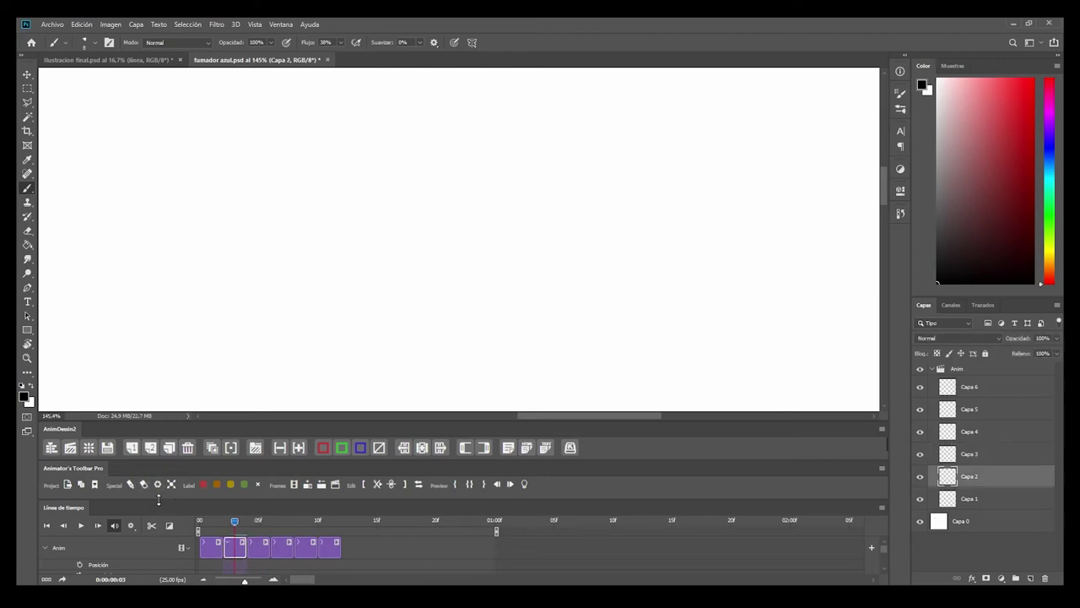
pyautogui.click(211, 544)
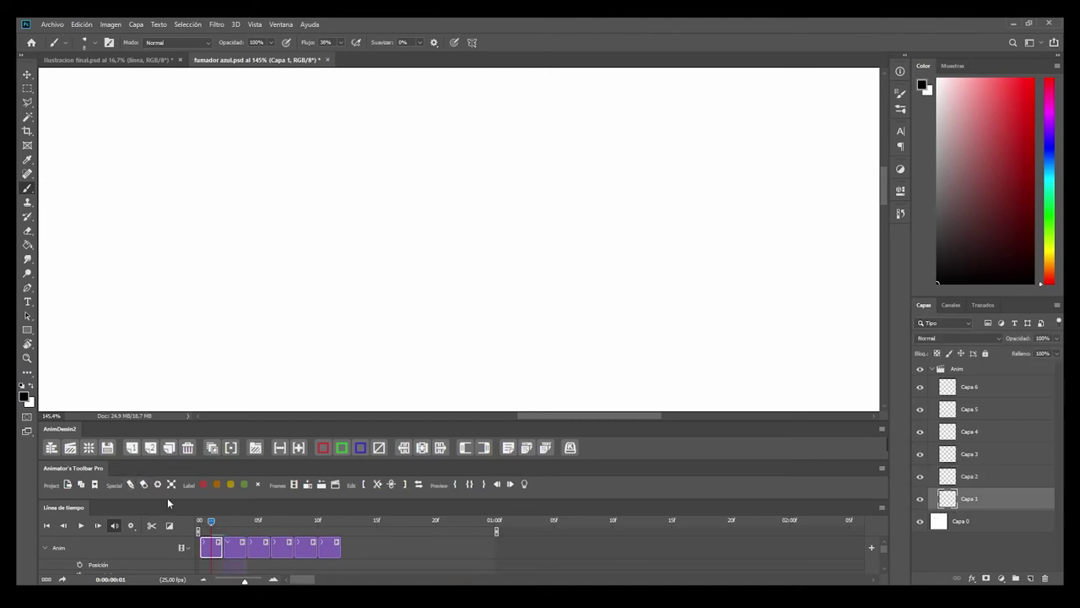
pyautogui.hotkey('ctrl', 'Right')
pyautogui.hotkey('ctrl', 'Right')
pyautogui.hotkey('ctrl', 'Right')
pyautogui.hotkey('ctrl', 'Right')
pyautogui.hotkey('ctrl', 'Left')
pyautogui.hotkey('ctrl', 'Left')
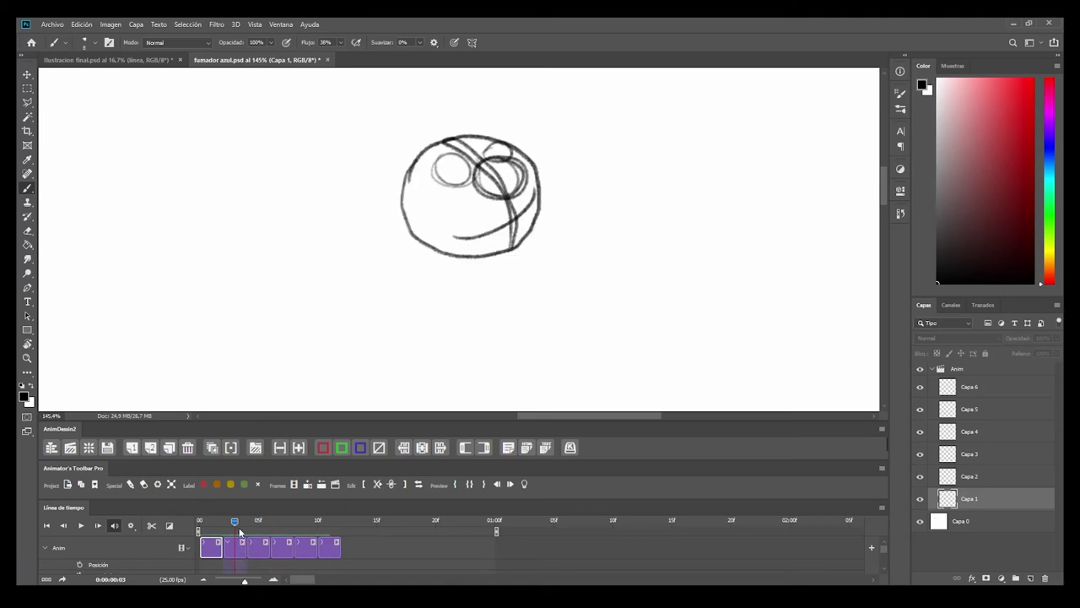
pyautogui.moveTo(229, 522)
pyautogui.mouseDown()
pyautogui.moveTo(267, 527)
pyautogui.moveTo(234, 525)
pyautogui.mouseUp()
pyautogui.click(81, 25)
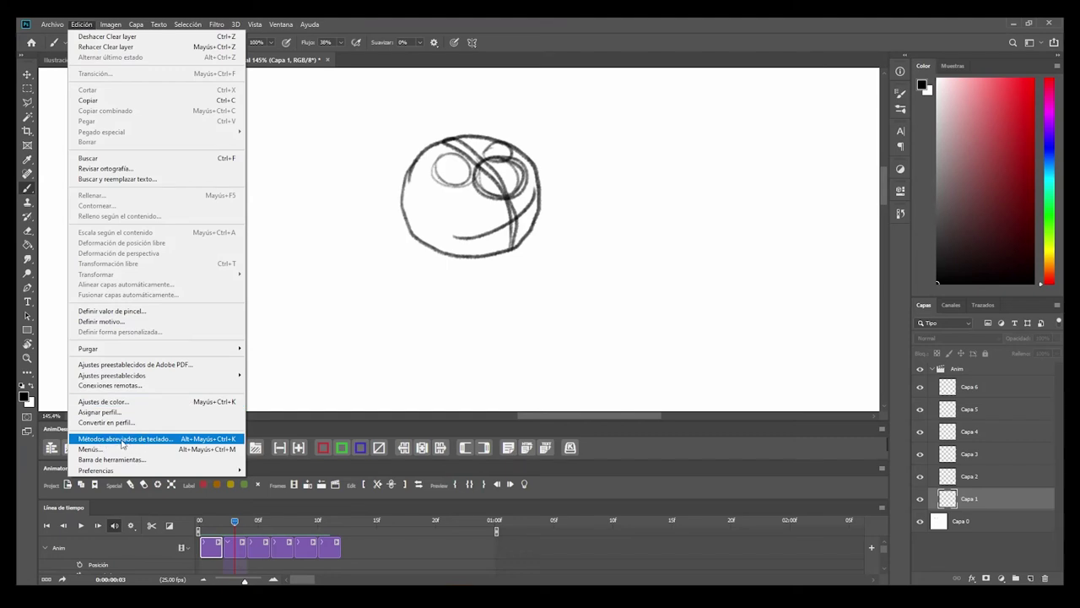
pyautogui.click(126, 439)
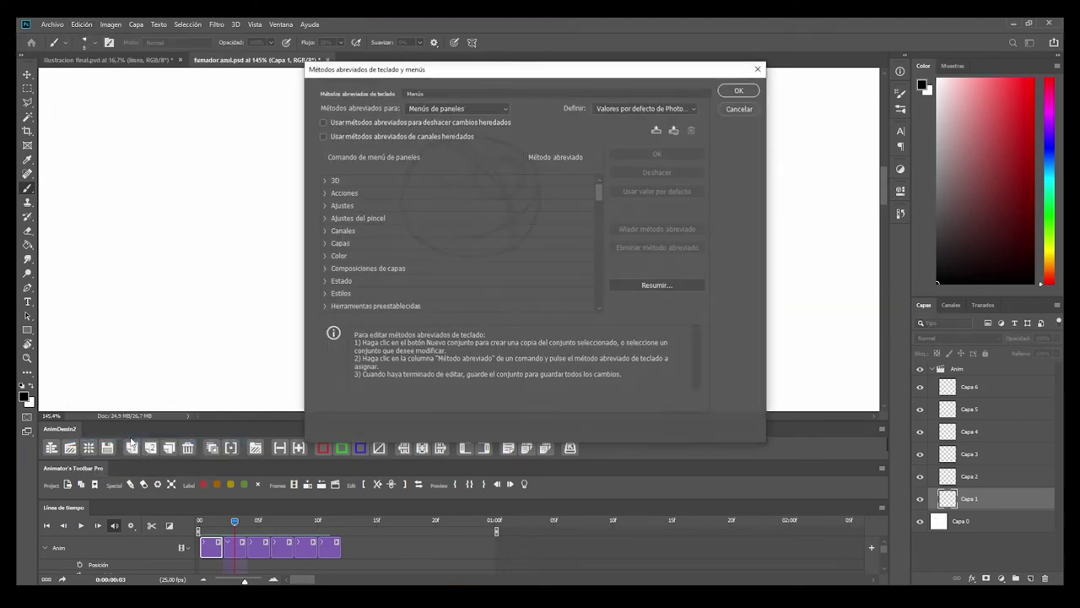
pyautogui.click(504, 108)
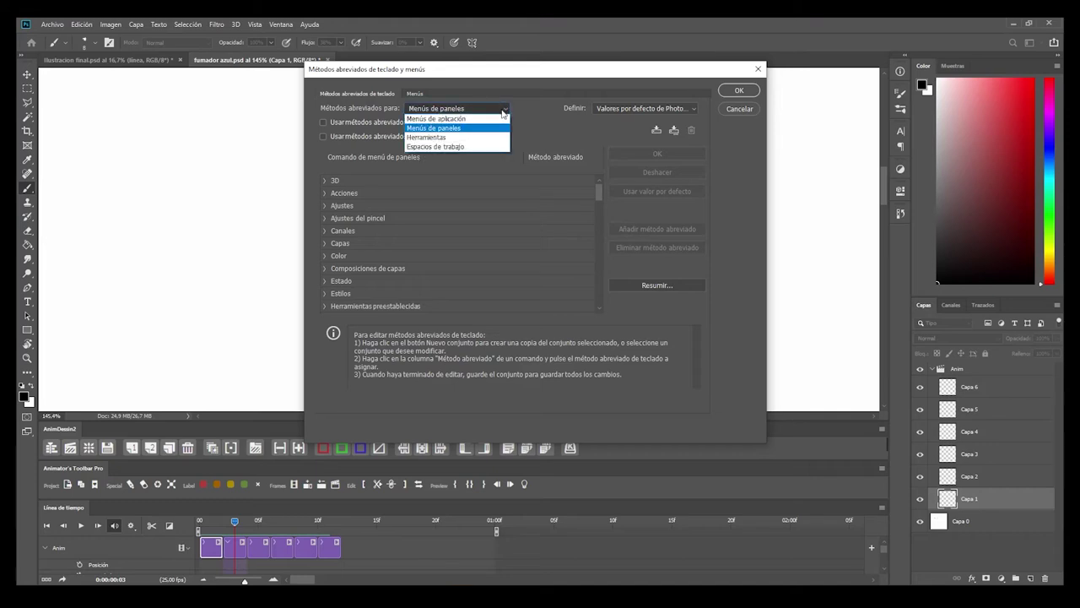
pyautogui.click(438, 128)
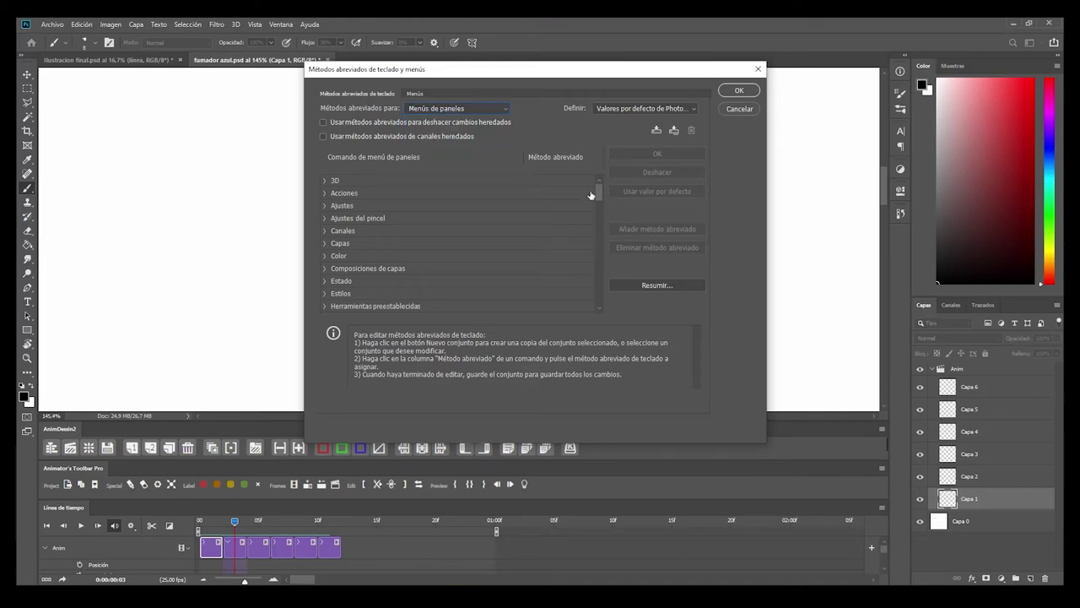
pyautogui.click(496, 109)
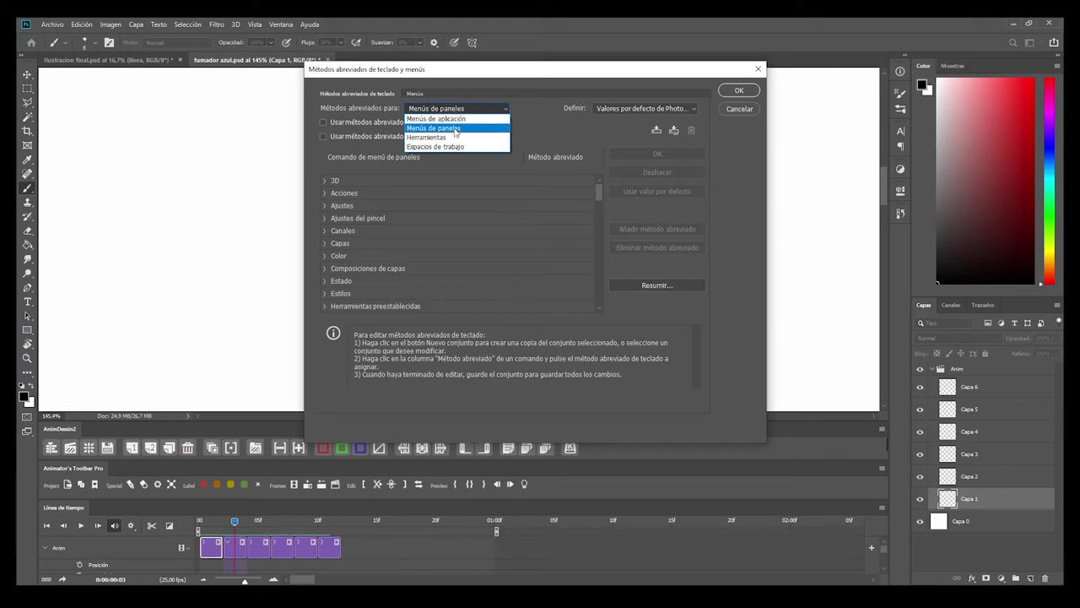
pyautogui.click(454, 119)
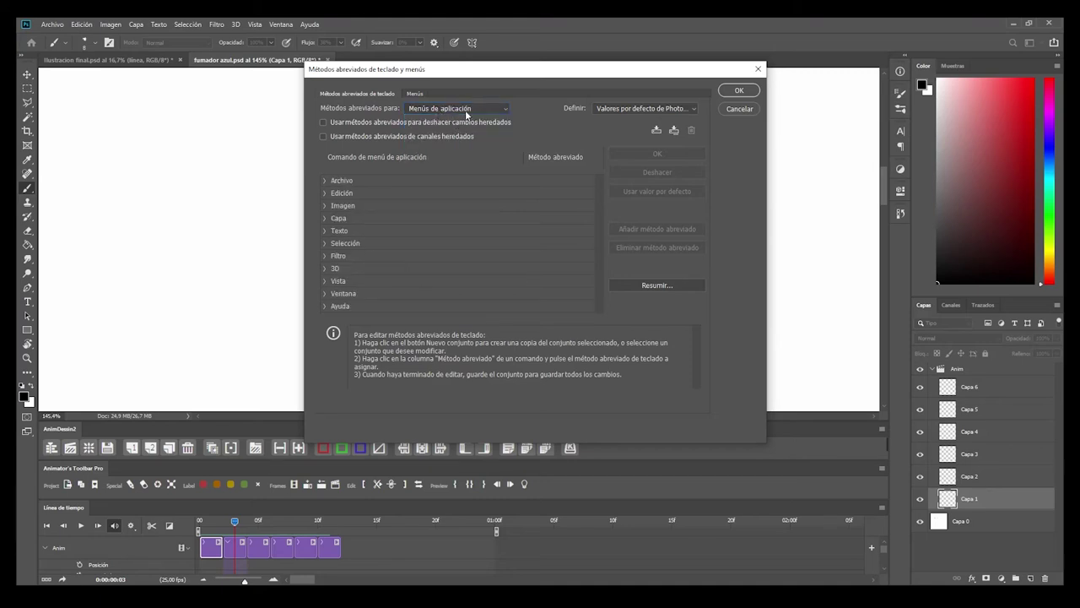
pyautogui.click(489, 111)
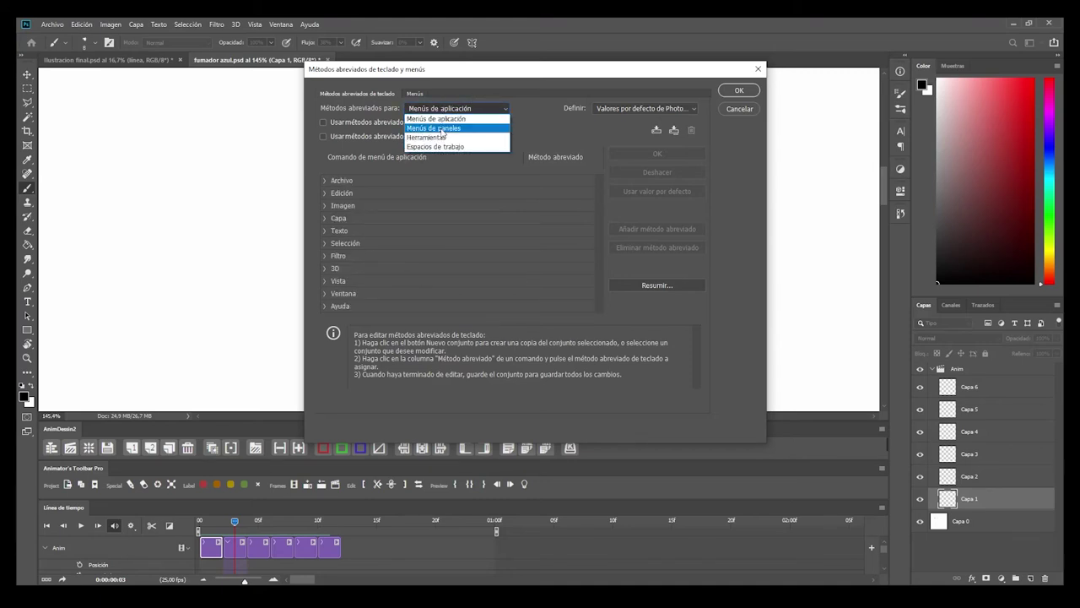
pyautogui.click(435, 128)
pyautogui.moveTo(597, 196); pyautogui.dragTo(599, 205)
pyautogui.click(325, 263)
pyautogui.click(326, 262)
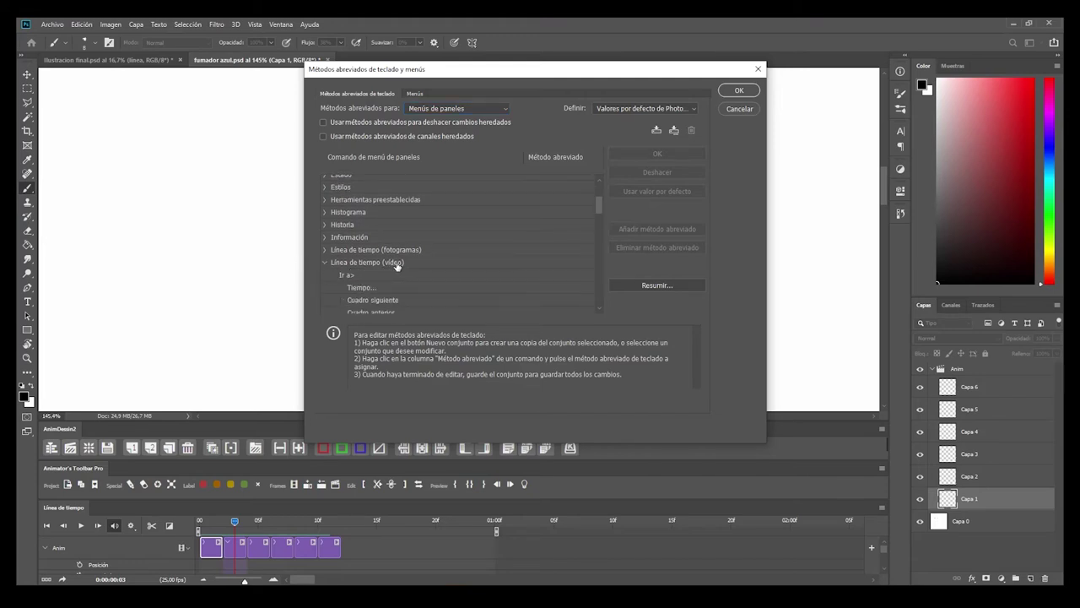
pyautogui.moveTo(597, 206); pyautogui.dragTo(609, 256)
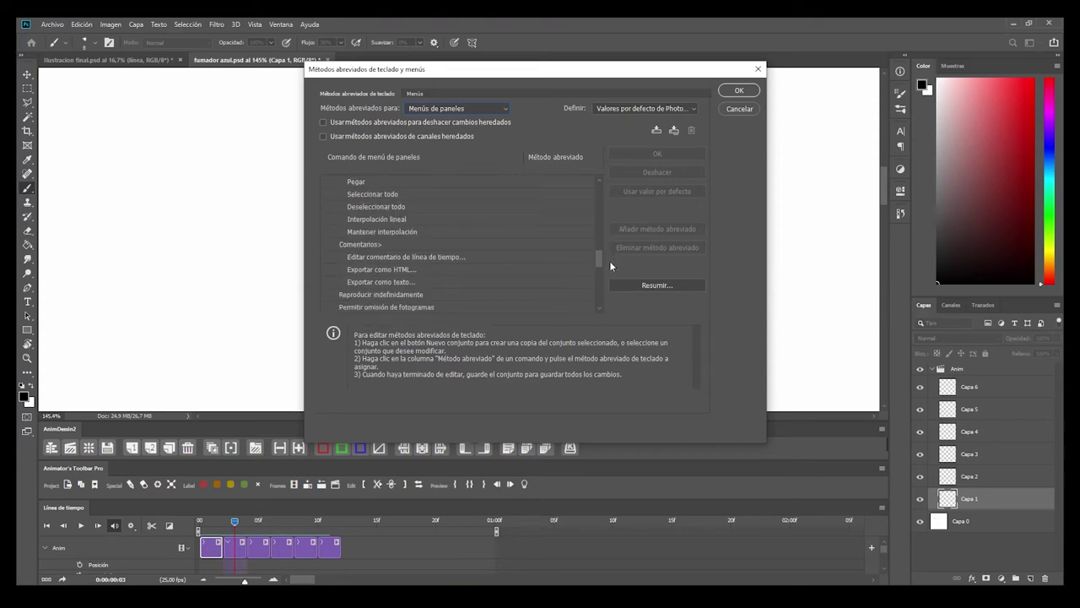
pyautogui.moveTo(610, 262); pyautogui.dragTo(605, 282)
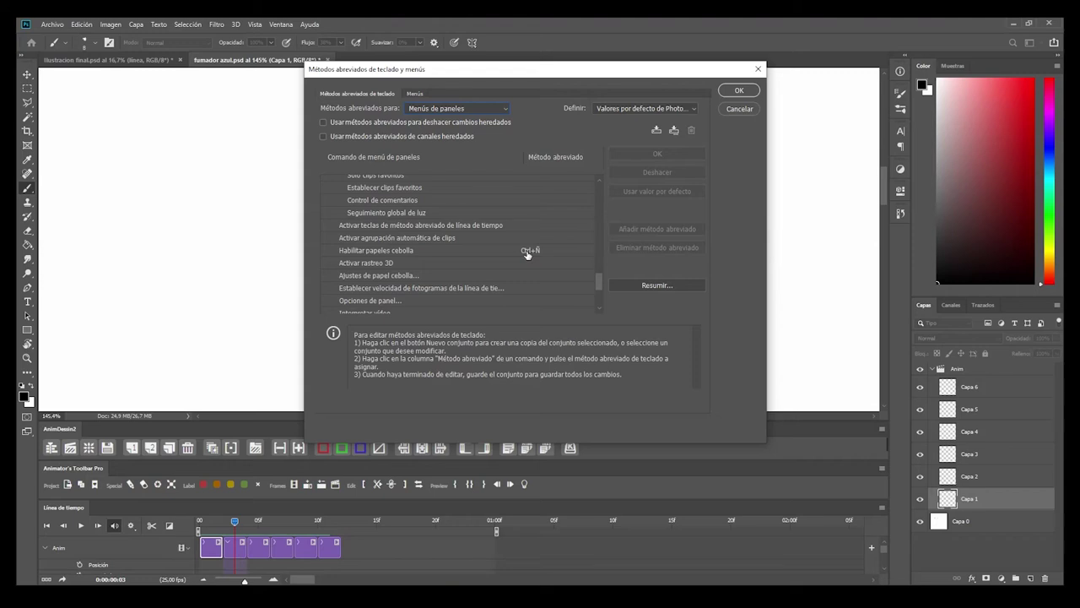
pyautogui.click(529, 252)
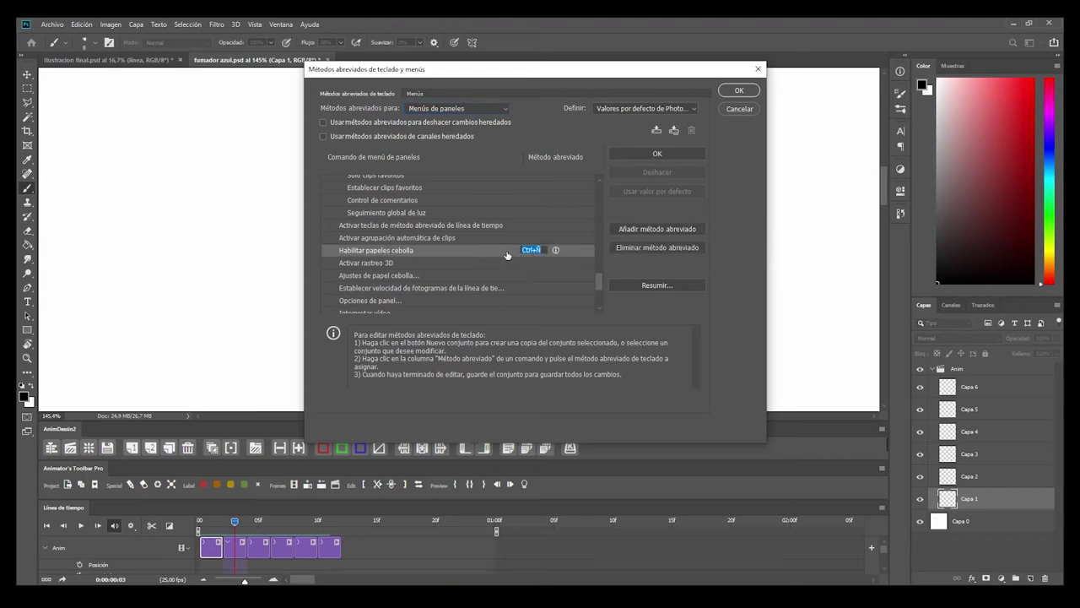
pyautogui.click(537, 258)
pyautogui.click(658, 154)
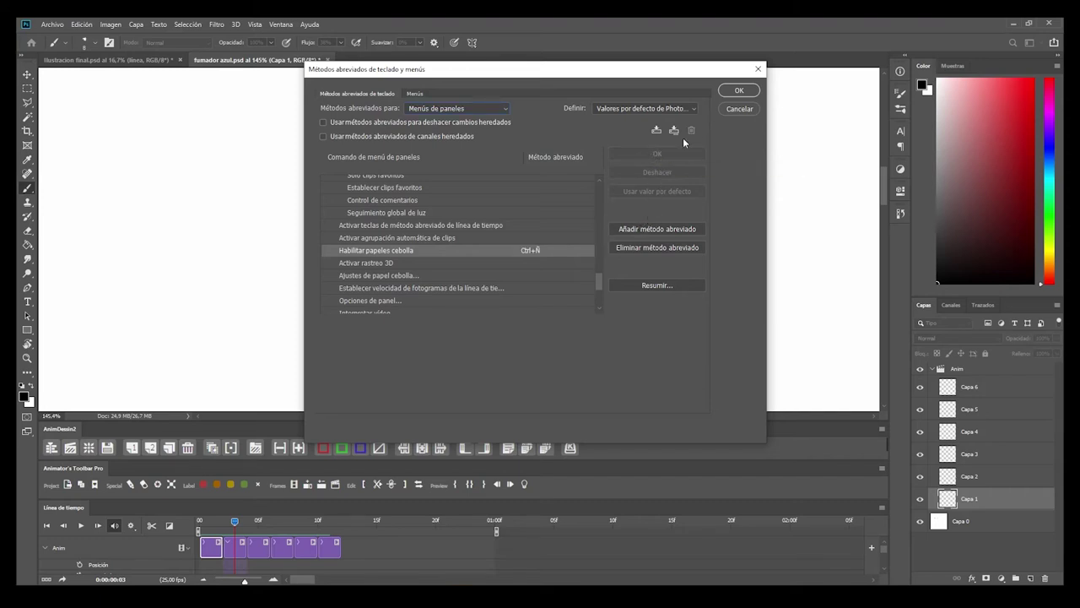
pyautogui.click(739, 92)
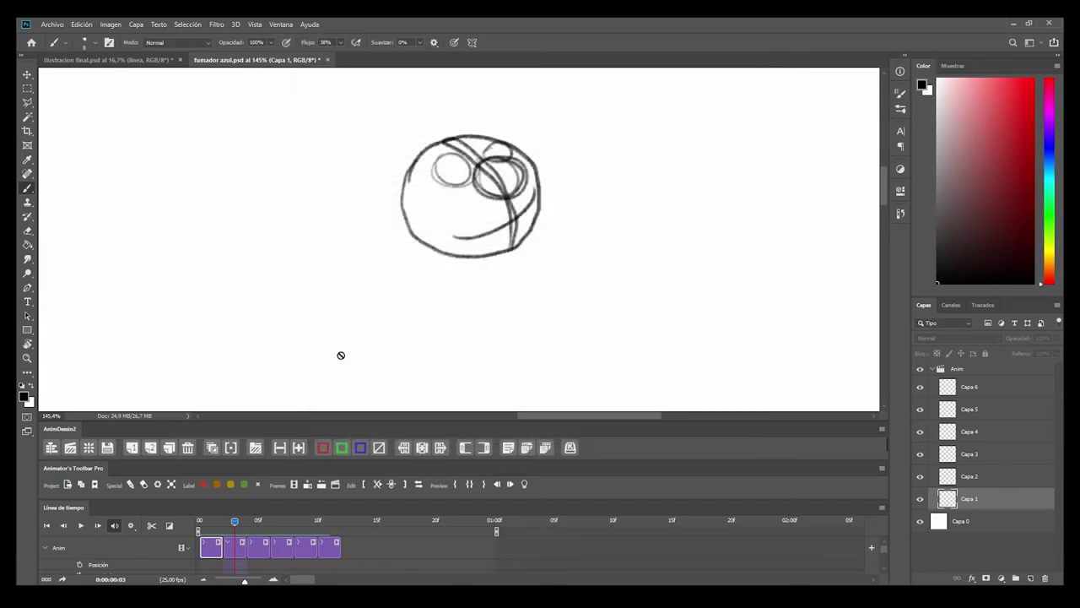
# - On the second frame, toggle onion skins on and off twice with Ctrl+Ñ
pyautogui.click(233, 548)
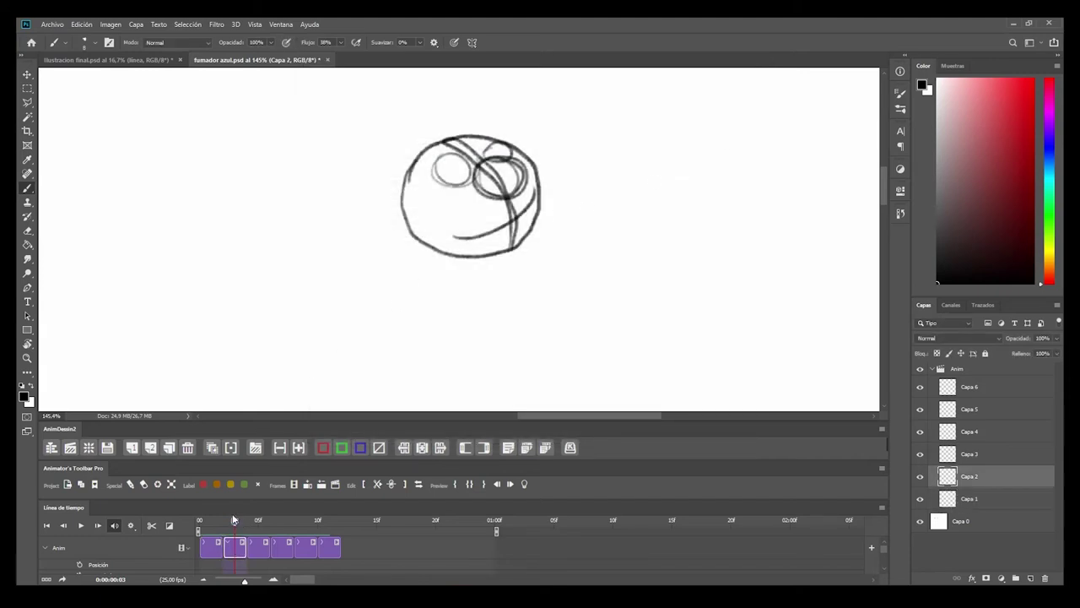
pyautogui.press('ctrl+ntilde')
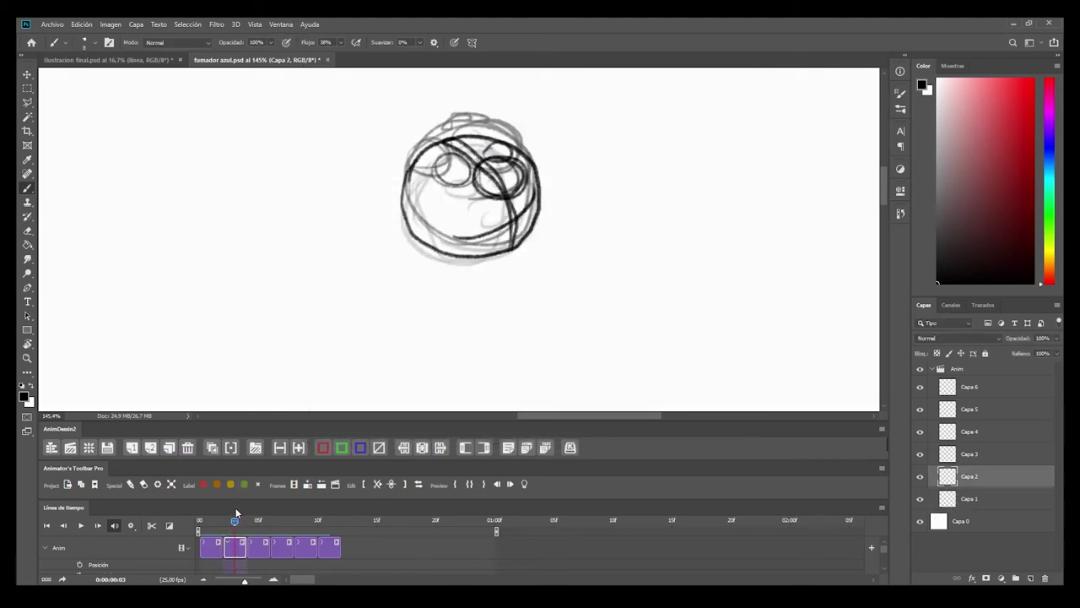
pyautogui.press('ctrl+ntilde')
pyautogui.press('ctrl+ntilde')
pyautogui.press('ctrl+ntilde')
pyautogui.press('ctrl+ntilde')
pyautogui.press('ctrl+ntilde')
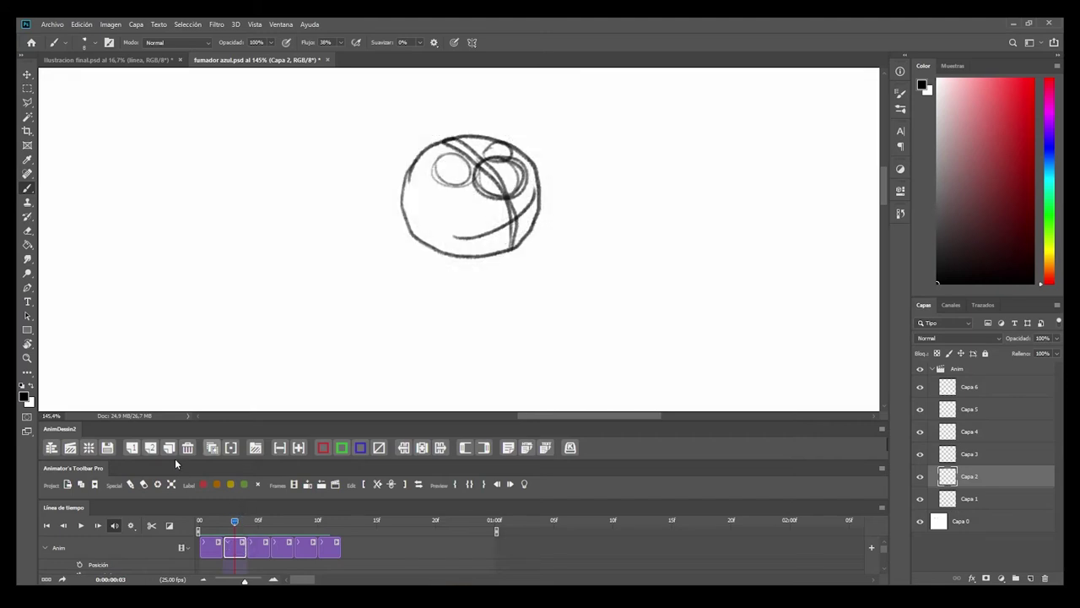
pyautogui.press('ctrl+ntilde')
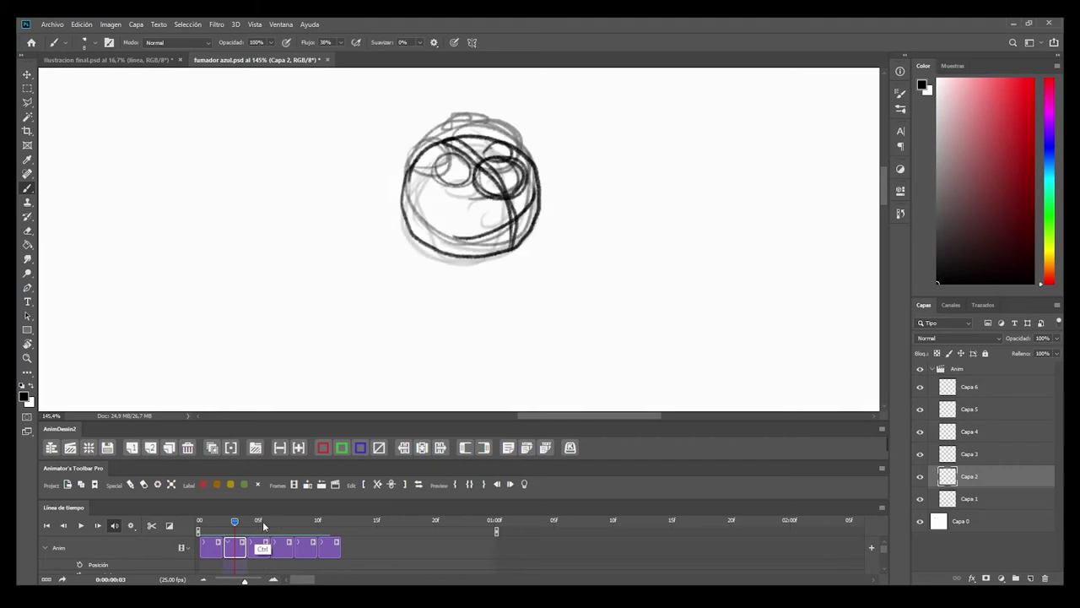
pyautogui.press('ctrl+ntilde')
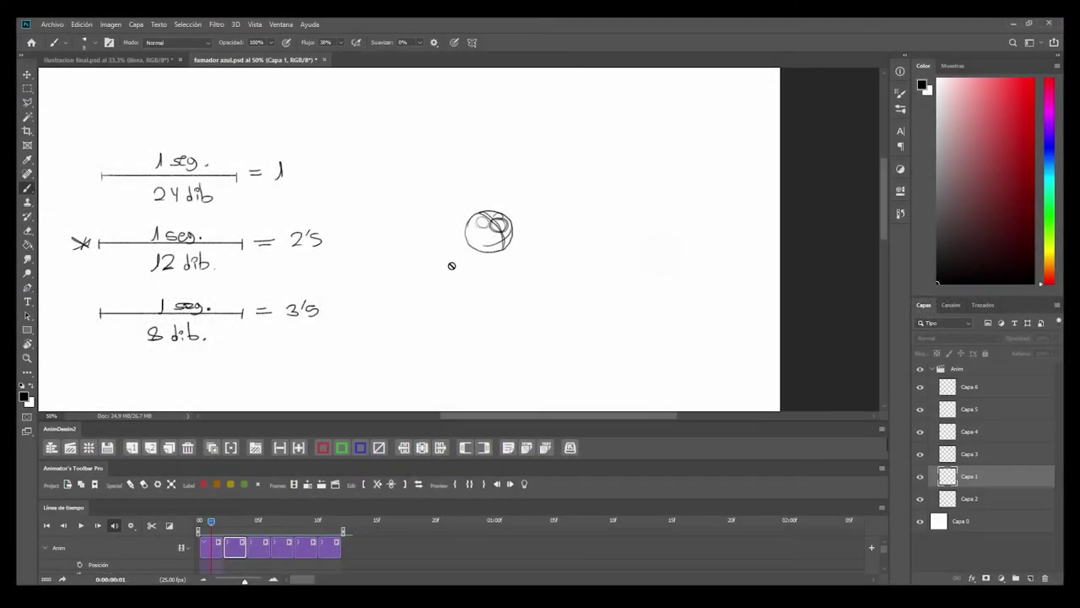
pyautogui.press('ctrl')
pyautogui.moveTo(394, 177); pyautogui.dragTo(431, 240)
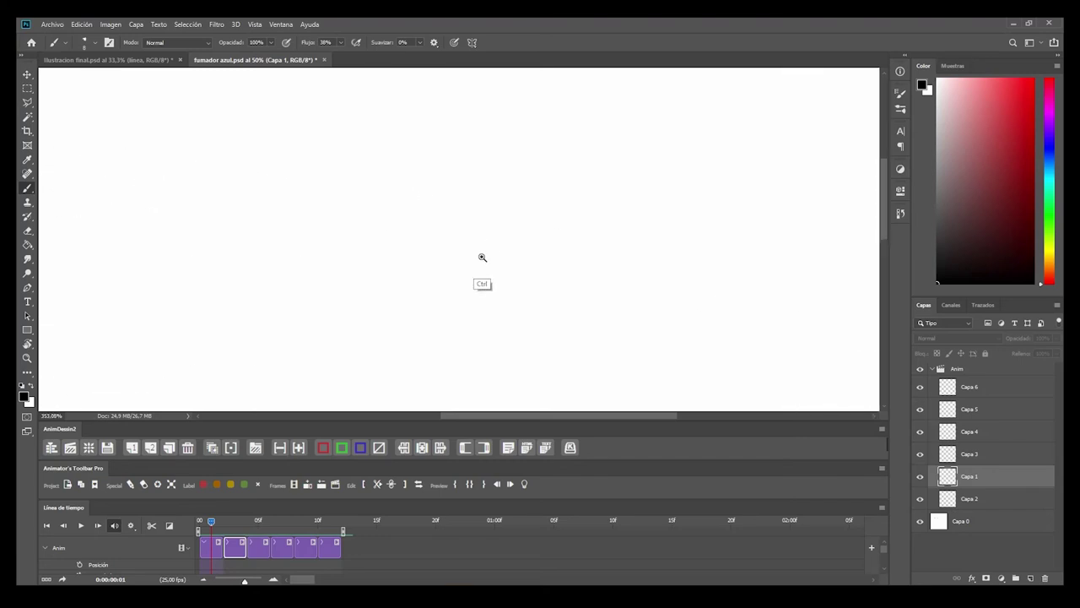
pyautogui.moveTo(466, 272); pyautogui.dragTo(472, 279)
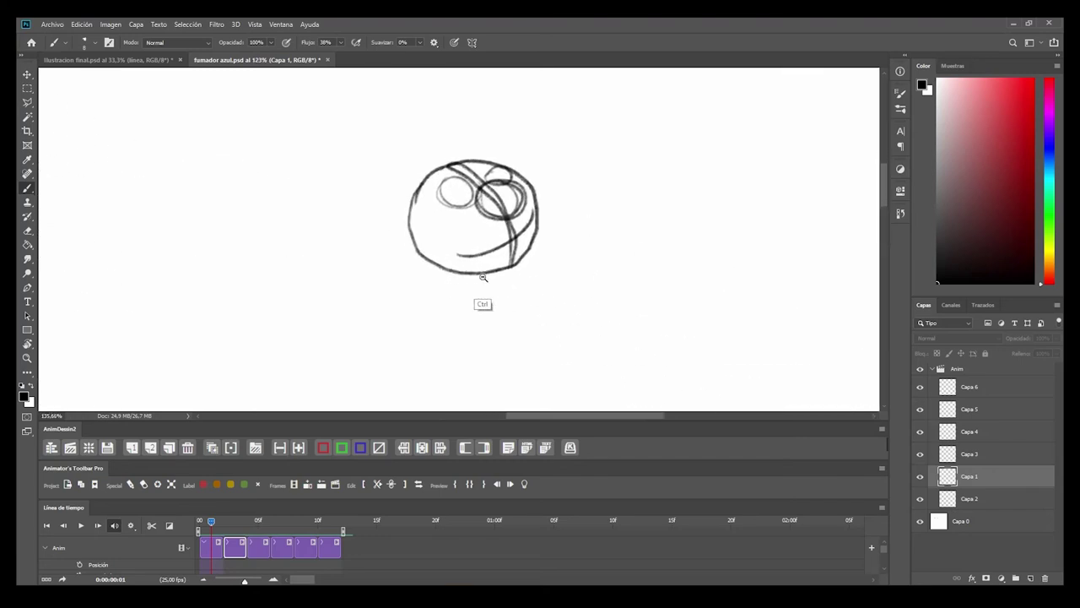
pyautogui.rightClick(211, 522)
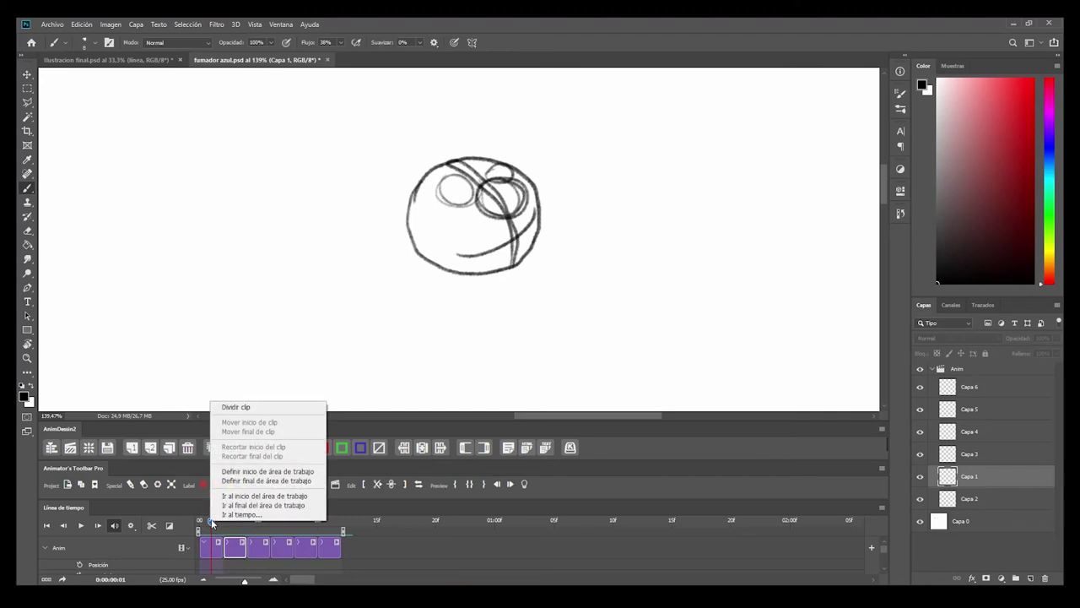
pyautogui.click(229, 529)
pyautogui.moveTo(210, 520)
pyautogui.mouseDown()
pyautogui.moveTo(312, 524)
pyautogui.moveTo(206, 520)
pyautogui.moveTo(312, 524)
pyautogui.moveTo(212, 525)
pyautogui.moveTo(288, 519)
pyautogui.moveTo(215, 520)
pyautogui.moveTo(226, 521)
pyautogui.mouseUp()
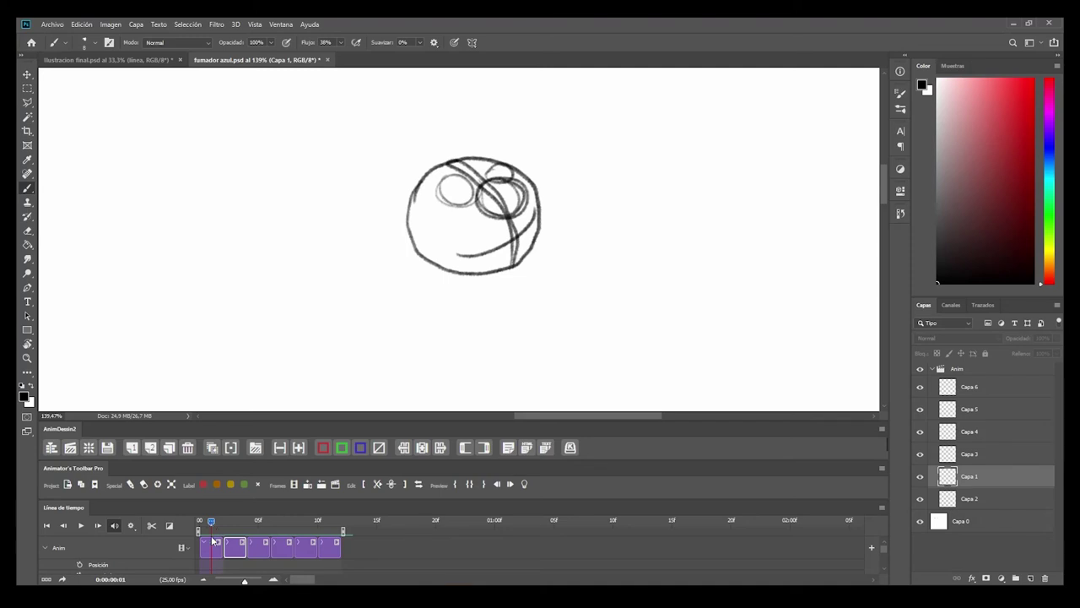
pyautogui.click(211, 548)
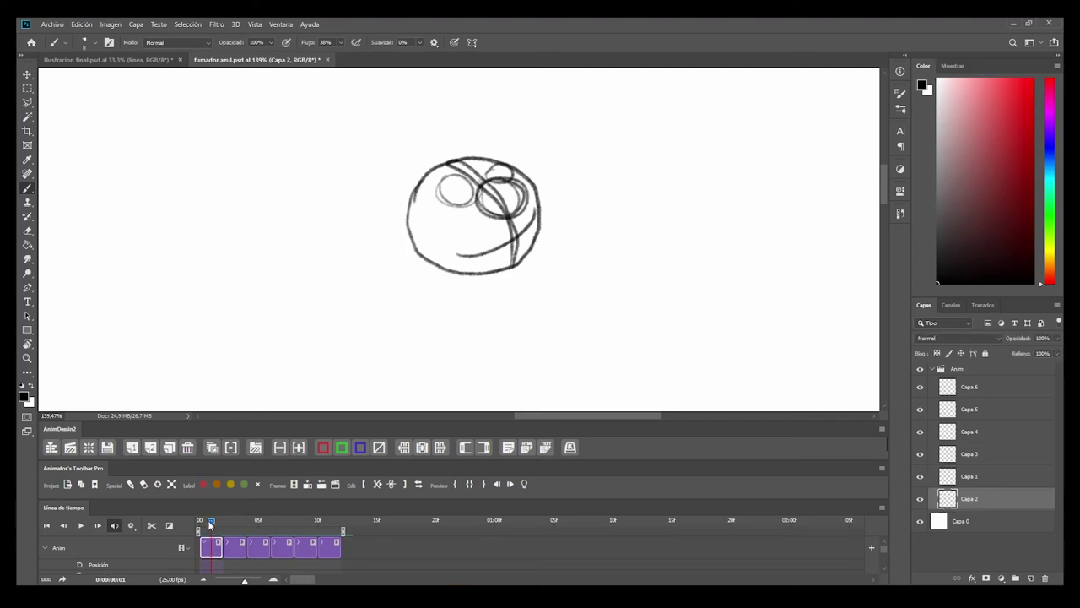
pyautogui.rightClick(210, 523)
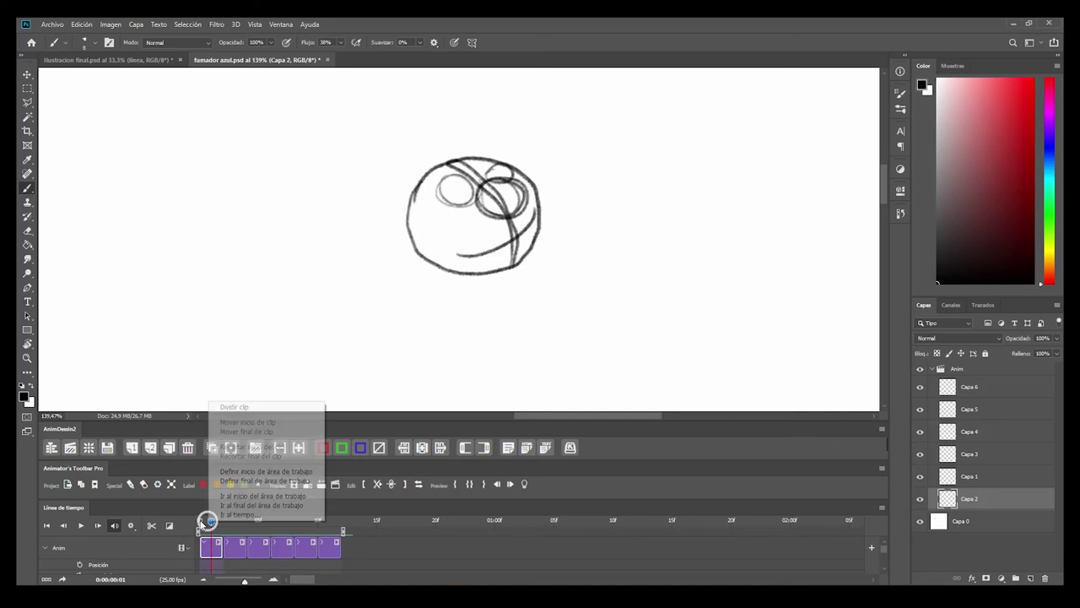
pyautogui.click(209, 523)
pyautogui.click(199, 521)
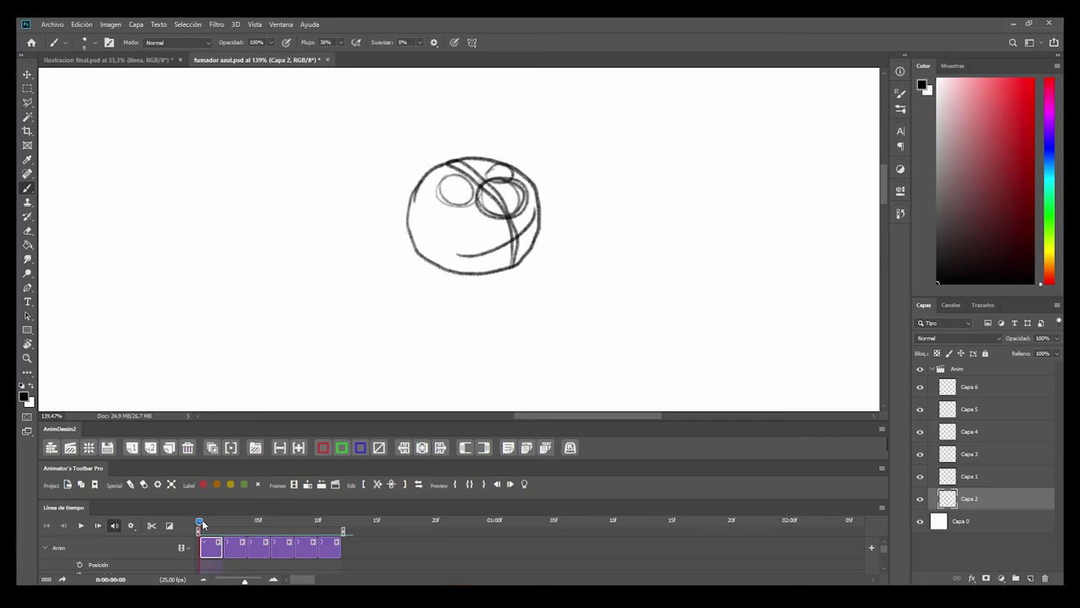
pyautogui.moveTo(202, 523); pyautogui.dragTo(211, 520)
pyautogui.click(234, 549)
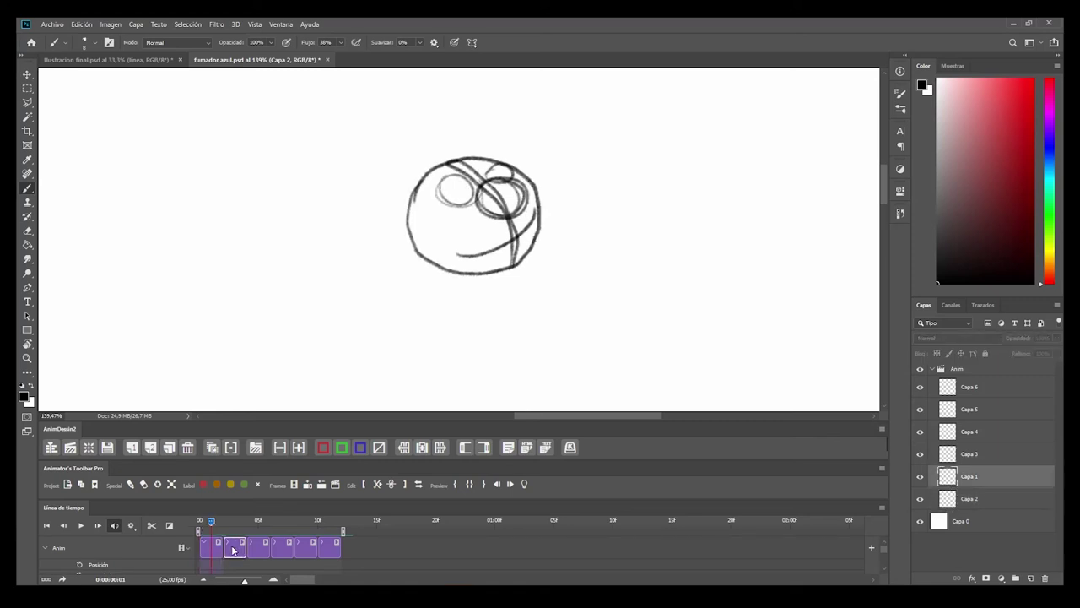
pyautogui.click(234, 549)
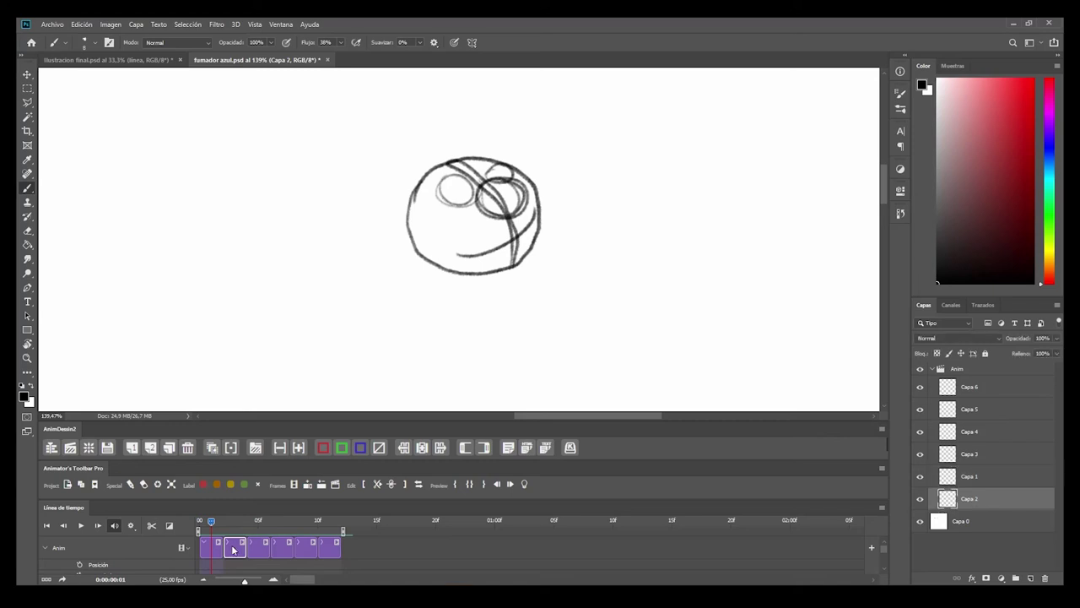
pyautogui.click(234, 549)
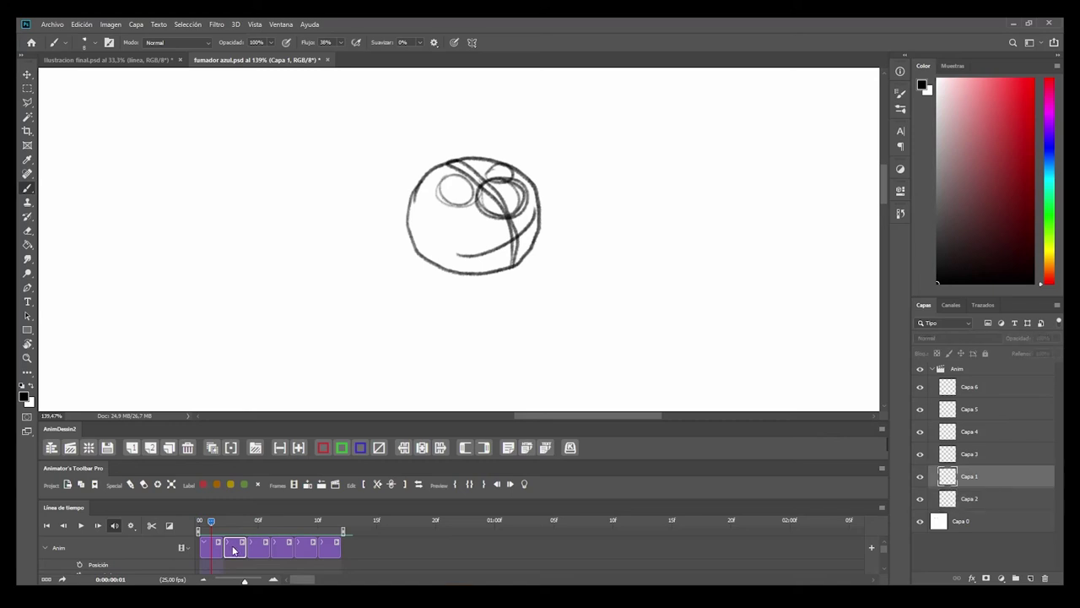
pyautogui.click(234, 549)
pyautogui.click(234, 549)
pyautogui.click(234, 549)
pyautogui.click(233, 550)
pyautogui.click(234, 550)
pyautogui.click(234, 549)
# - Dismiss the brush error and draw a small circle left of the head on Capa 2's first frame
pyautogui.click(313, 216)
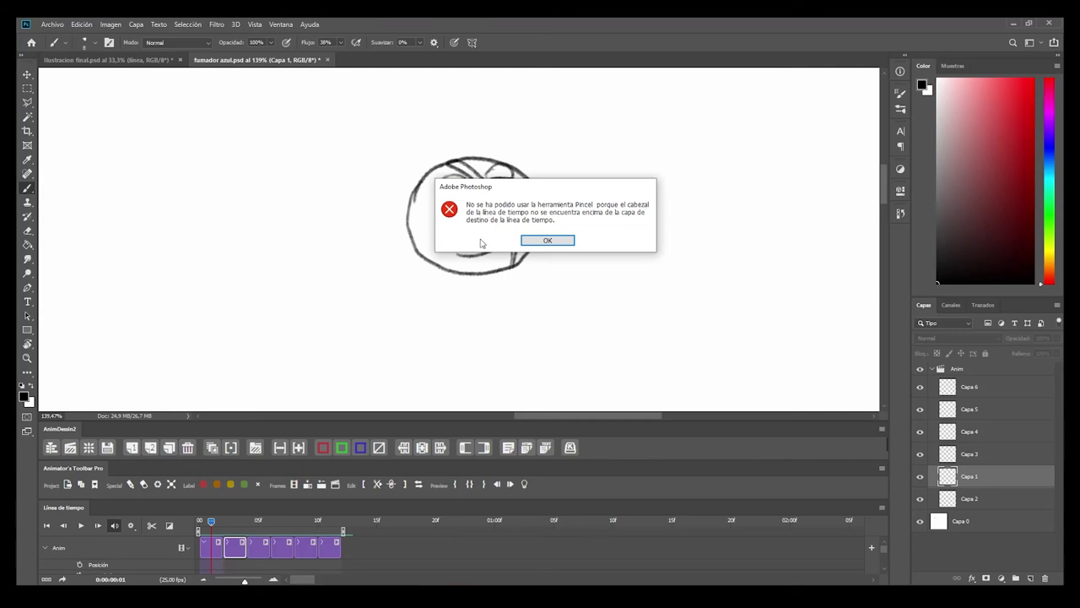
pyautogui.click(537, 241)
pyautogui.click(213, 544)
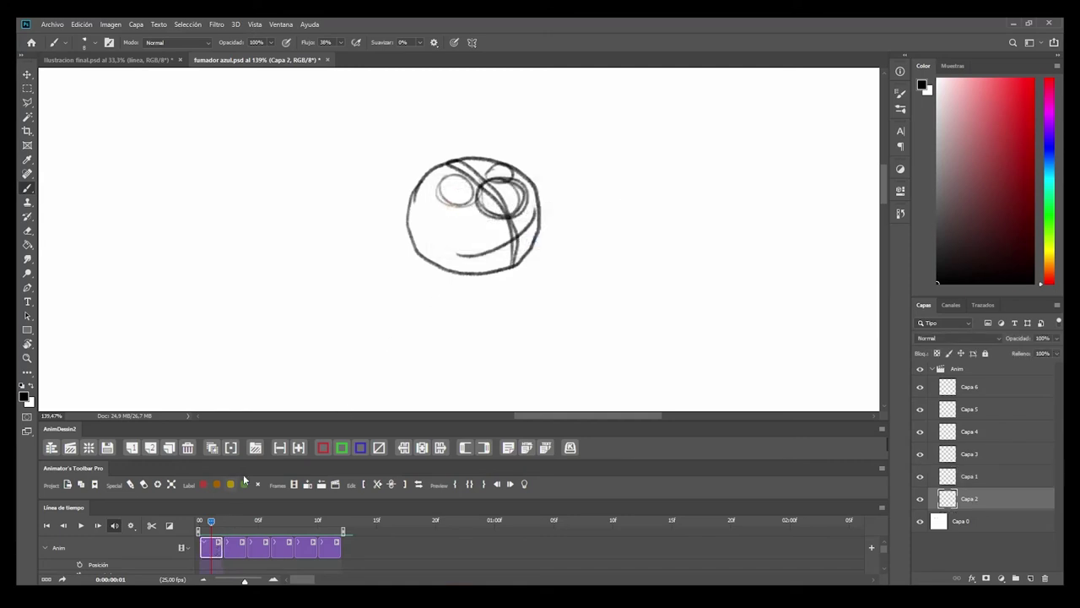
pyautogui.moveTo(305, 203)
pyautogui.mouseDown()
pyautogui.moveTo(312, 260)
pyautogui.moveTo(335, 221)
pyautogui.moveTo(306, 246)
pyautogui.mouseUp()
# - Sketch two boxes with back- and forward-pointing triangles right of the head on Capa 2
pyautogui.click(233, 548)
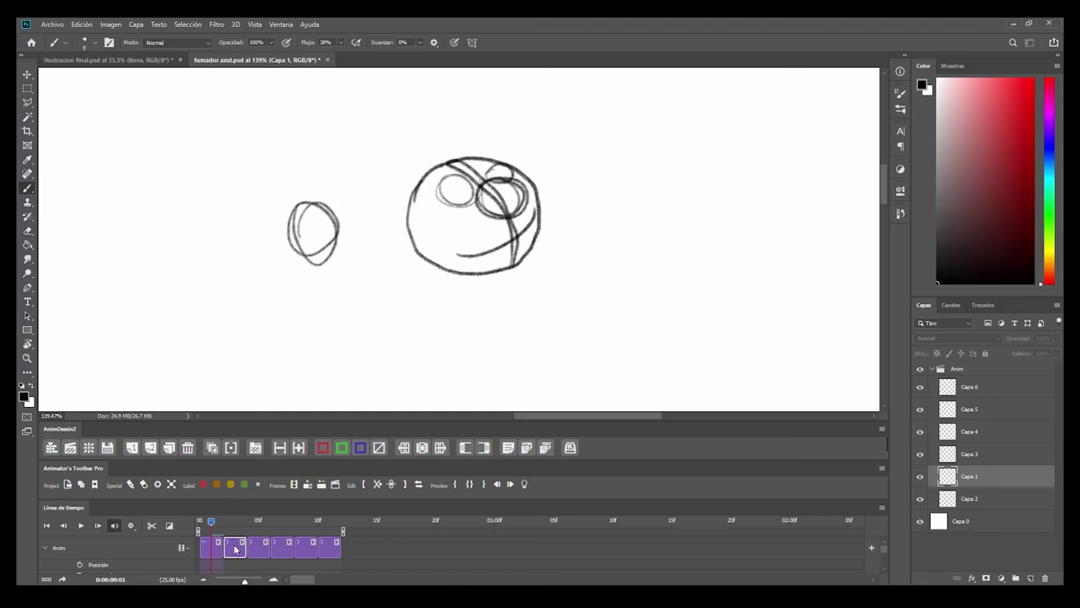
pyautogui.click(426, 289)
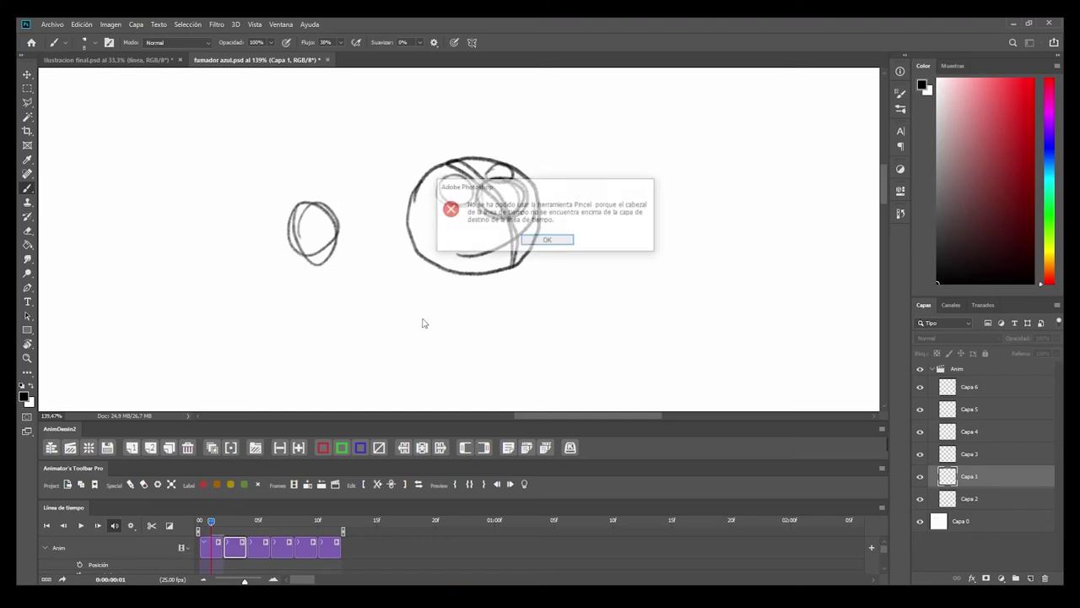
pyautogui.click(547, 239)
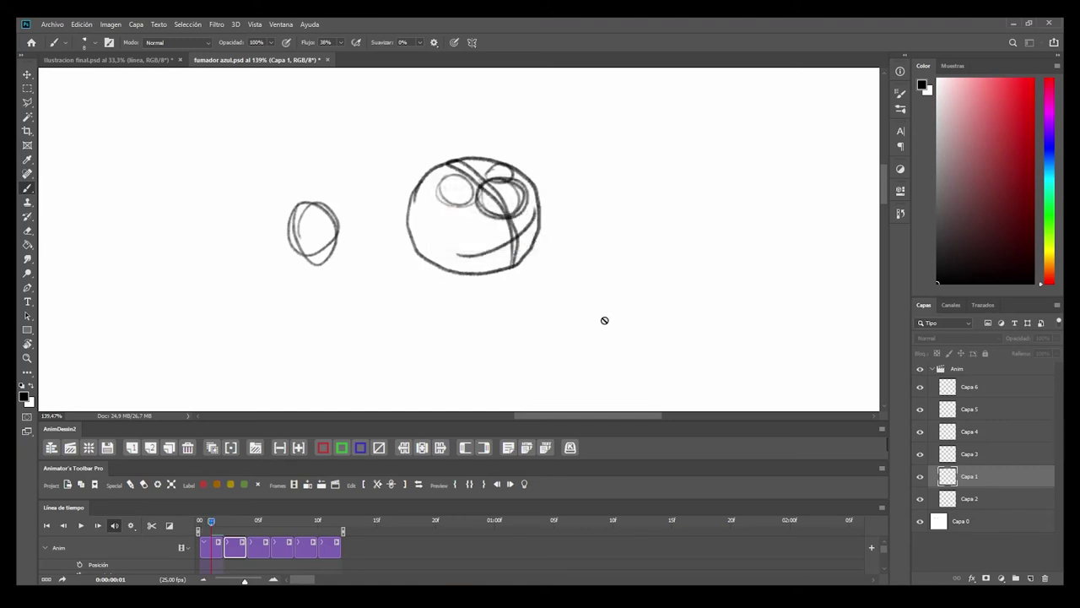
pyautogui.click(211, 544)
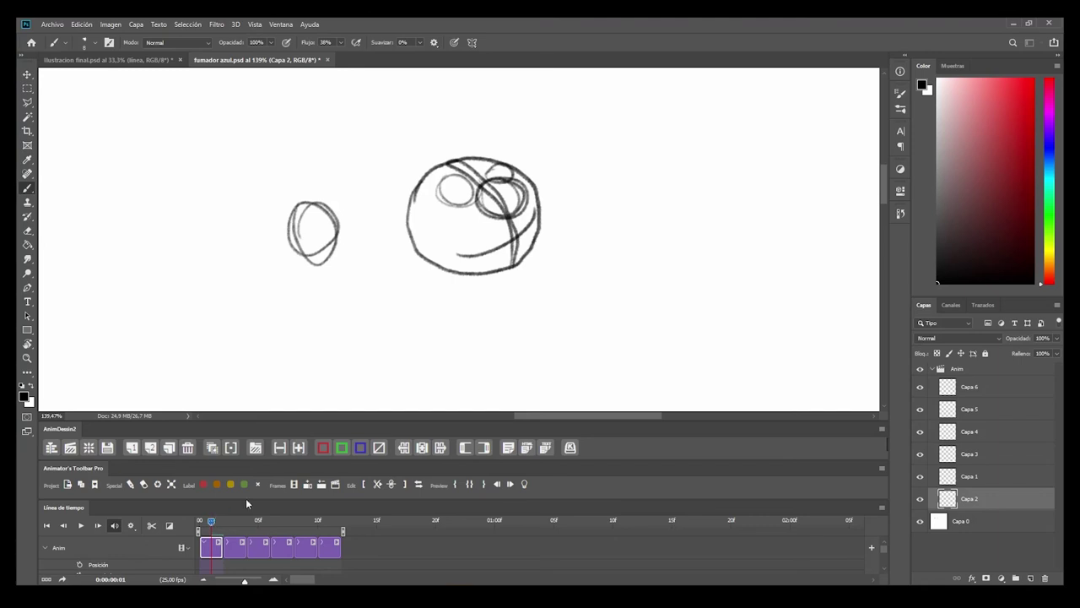
pyautogui.moveTo(650, 257)
pyautogui.mouseDown()
pyautogui.moveTo(648, 308)
pyautogui.moveTo(701, 304)
pyautogui.moveTo(652, 256)
pyautogui.moveTo(661, 299)
pyautogui.moveTo(658, 273)
pyautogui.moveTo(666, 298)
pyautogui.moveTo(680, 288)
pyautogui.mouseUp()
pyautogui.moveTo(622, 311)
pyautogui.mouseDown()
pyautogui.moveTo(616, 268)
pyautogui.moveTo(568, 282)
pyautogui.moveTo(569, 320)
pyautogui.moveTo(625, 318)
pyautogui.moveTo(575, 300)
pyautogui.moveTo(597, 283)
pyautogui.moveTo(588, 309)
pyautogui.mouseUp()
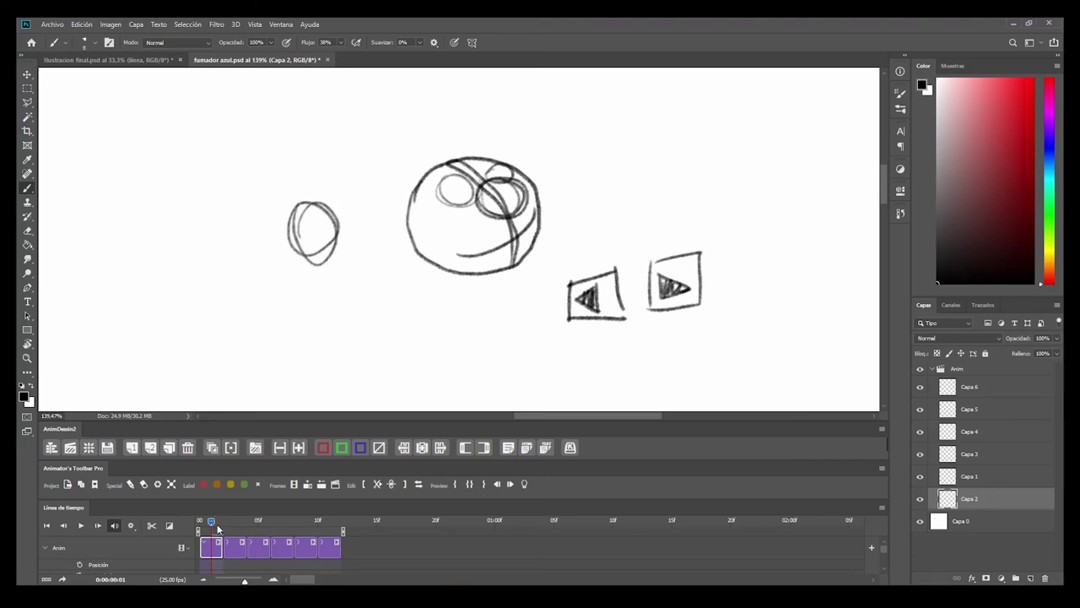
pyautogui.click(882, 507)
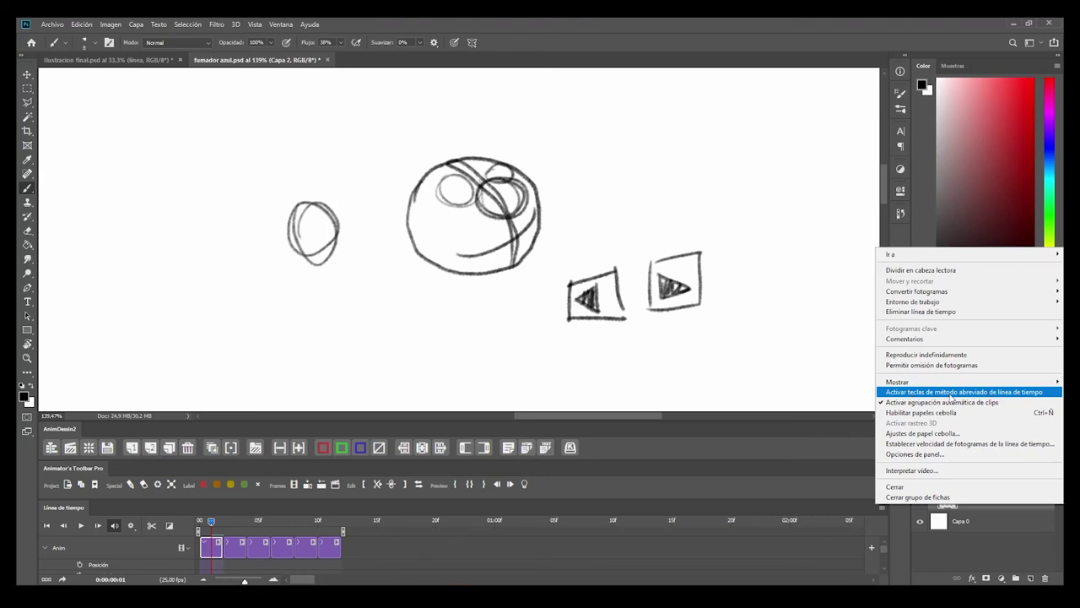
# - Enable Timeline Shortcut Keys and step through the frames with the arrow keys
pyautogui.click(950, 396)
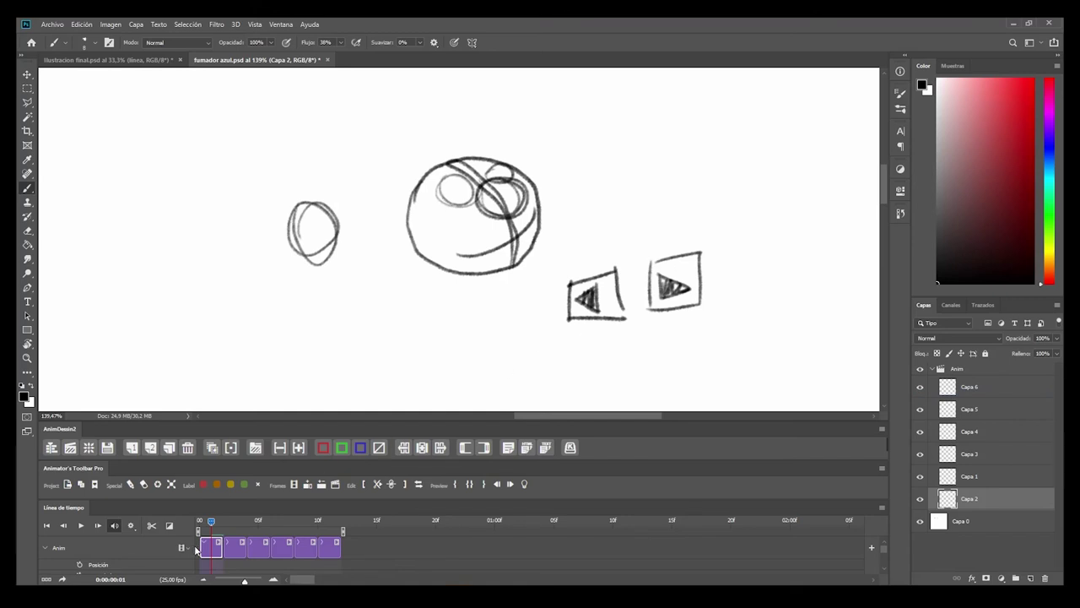
pyautogui.press('Right')
pyautogui.press('Right')
pyautogui.press('Right')
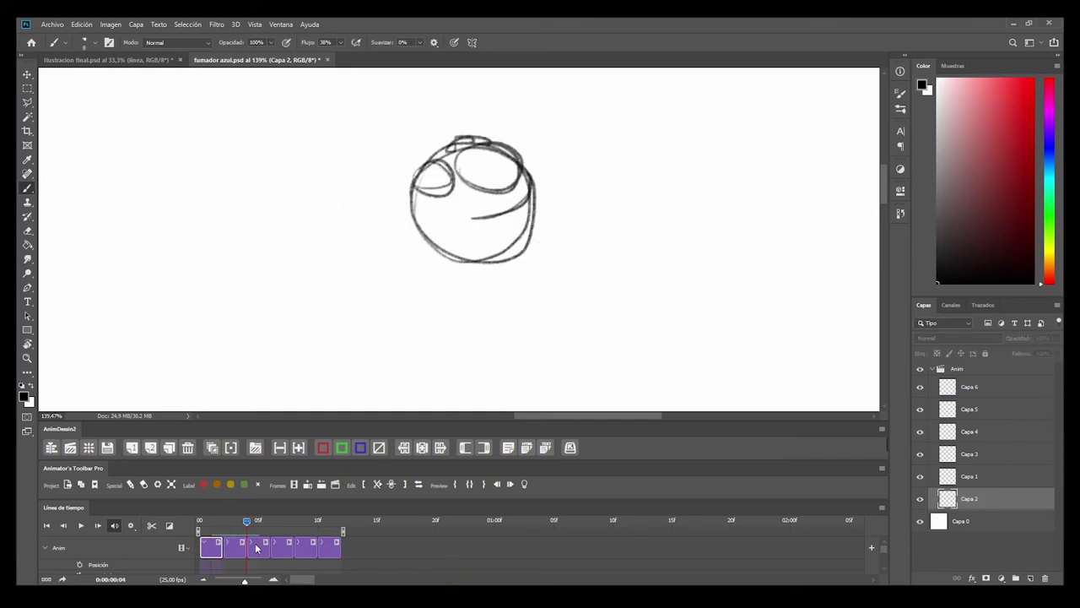
pyautogui.moveTo(238, 530); pyautogui.dragTo(226, 520)
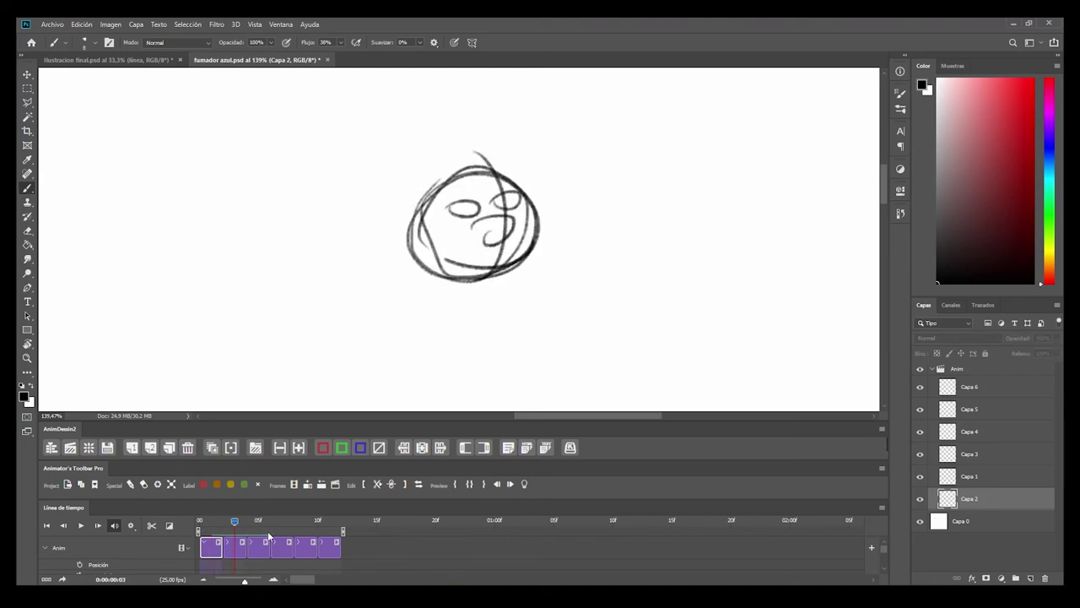
pyautogui.press('Right')
pyautogui.press('Right')
pyautogui.moveTo(270, 529); pyautogui.dragTo(215, 520)
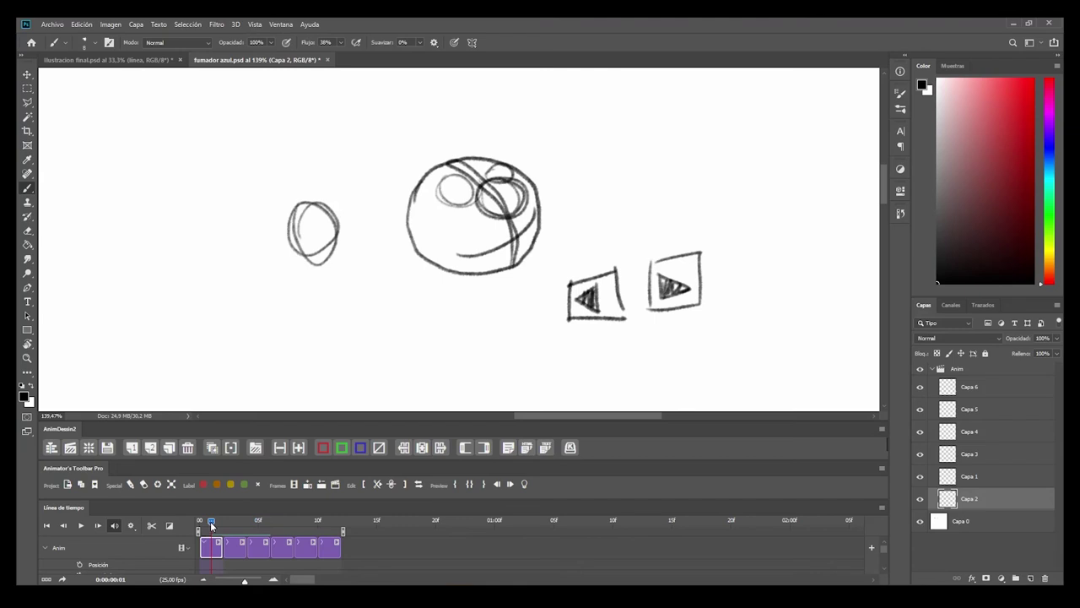
pyautogui.press('Right')
# - Brush a vertical line left of the head on Capa 1, Capa 3 and Capa 4
pyautogui.press('Right')
pyautogui.click(234, 546)
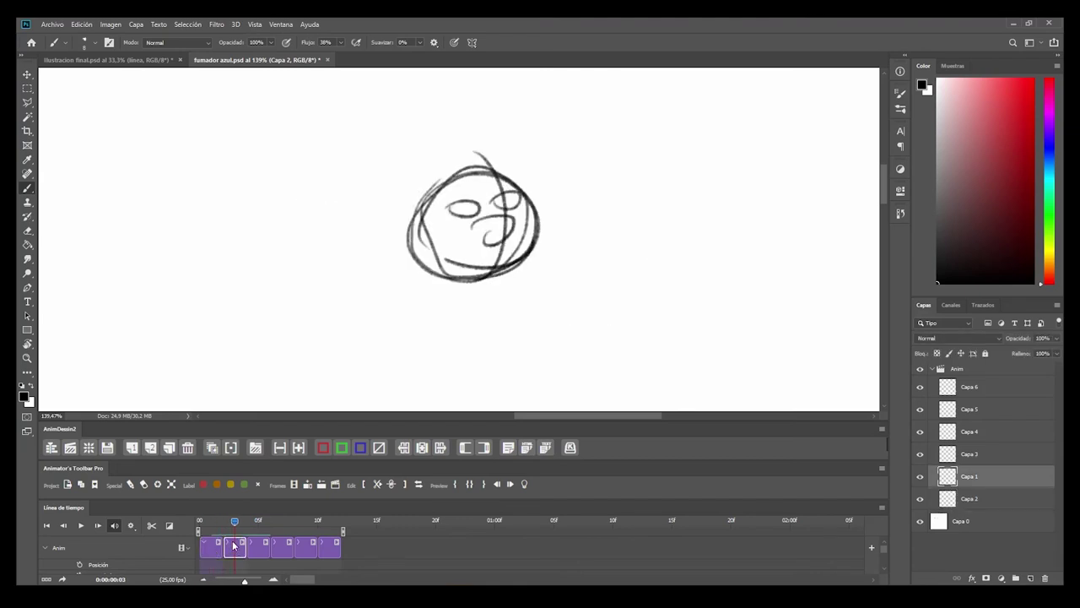
pyautogui.moveTo(296, 230); pyautogui.dragTo(291, 297)
pyautogui.press('Right')
pyautogui.press('Right')
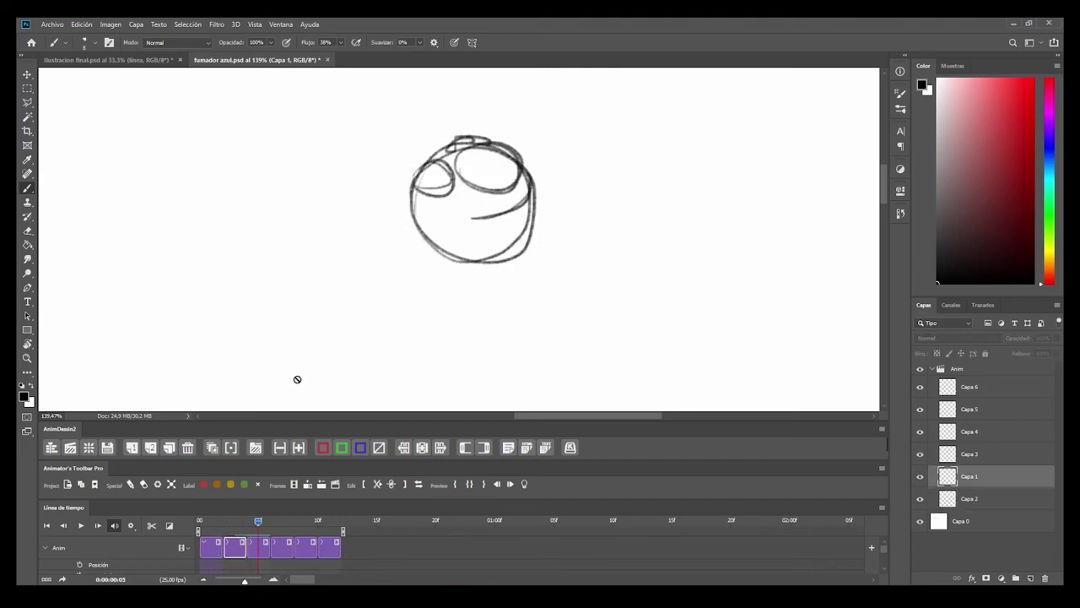
pyautogui.click(265, 546)
pyautogui.moveTo(309, 199); pyautogui.dragTo(305, 312)
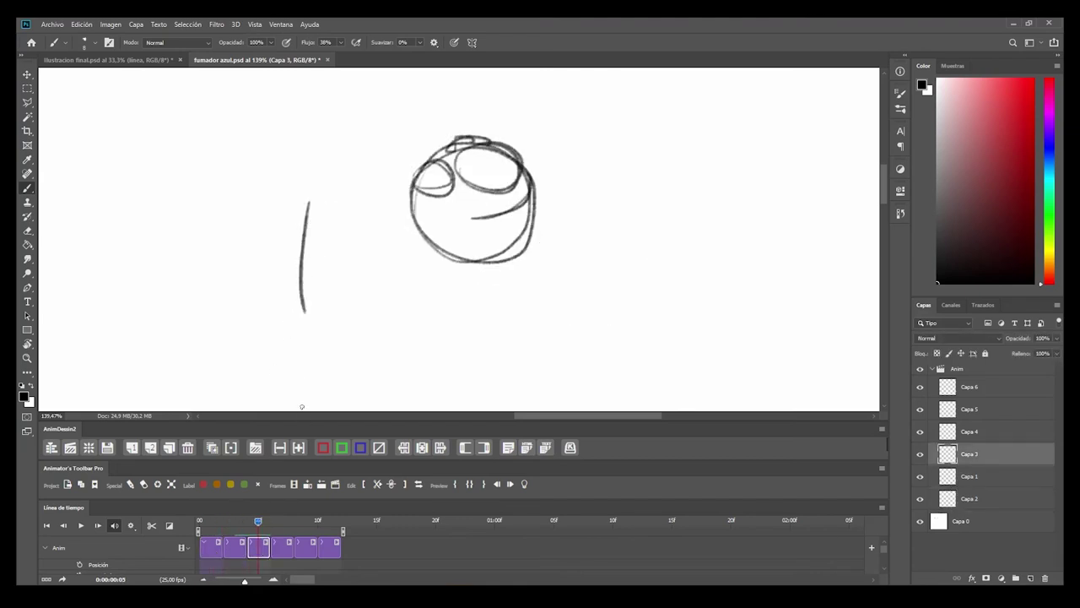
pyautogui.click(273, 521)
pyautogui.click(282, 521)
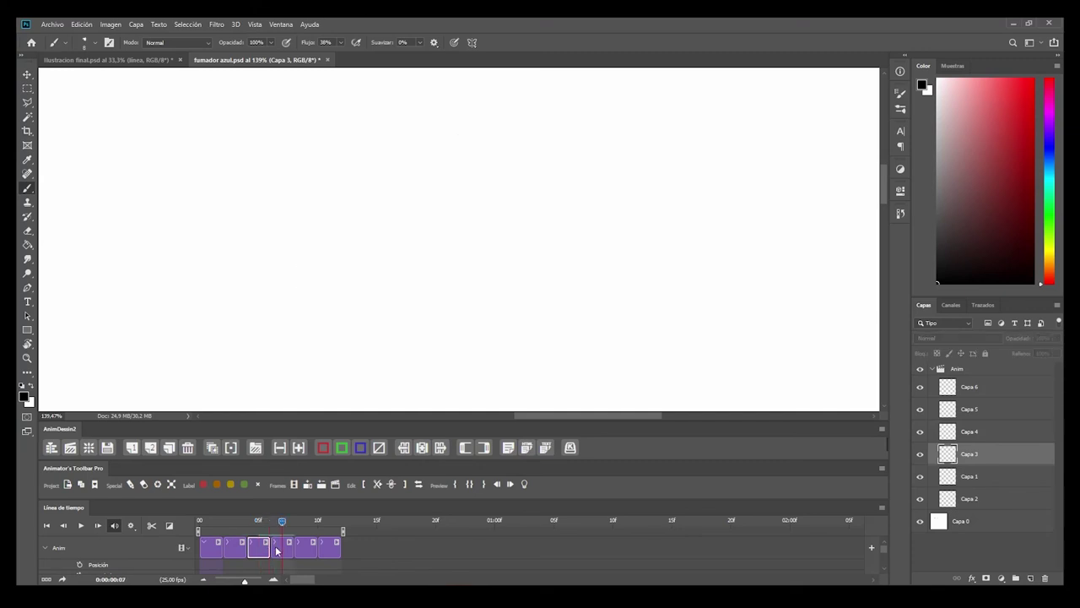
pyautogui.moveTo(339, 215); pyautogui.dragTo(348, 309)
pyautogui.press('Left')
pyautogui.press('Left')
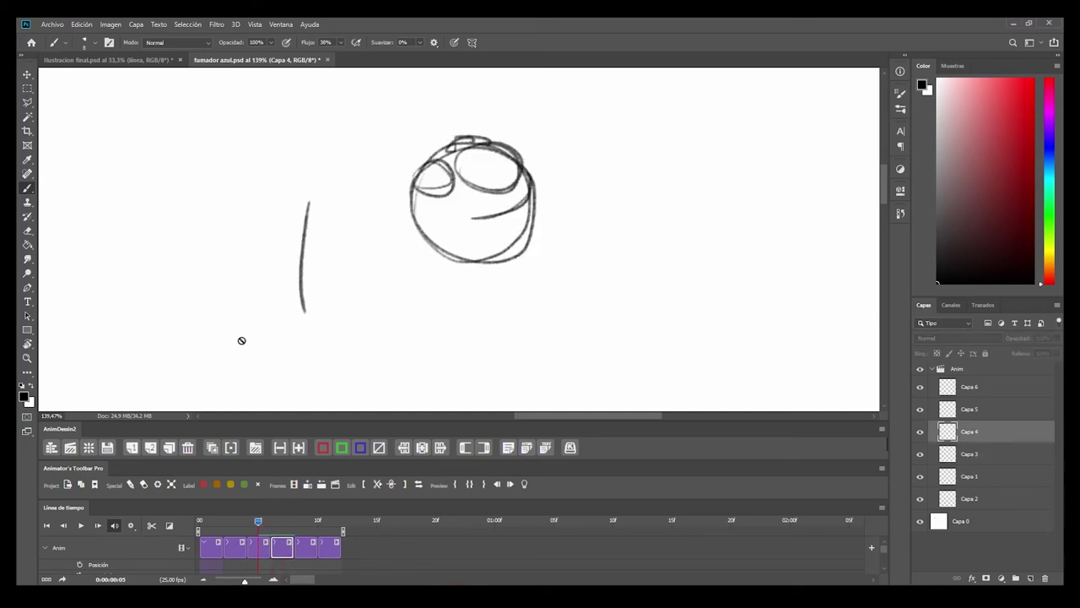
pyautogui.press('Left')
pyautogui.press('Left')
pyautogui.press('Left')
pyautogui.press('Left')
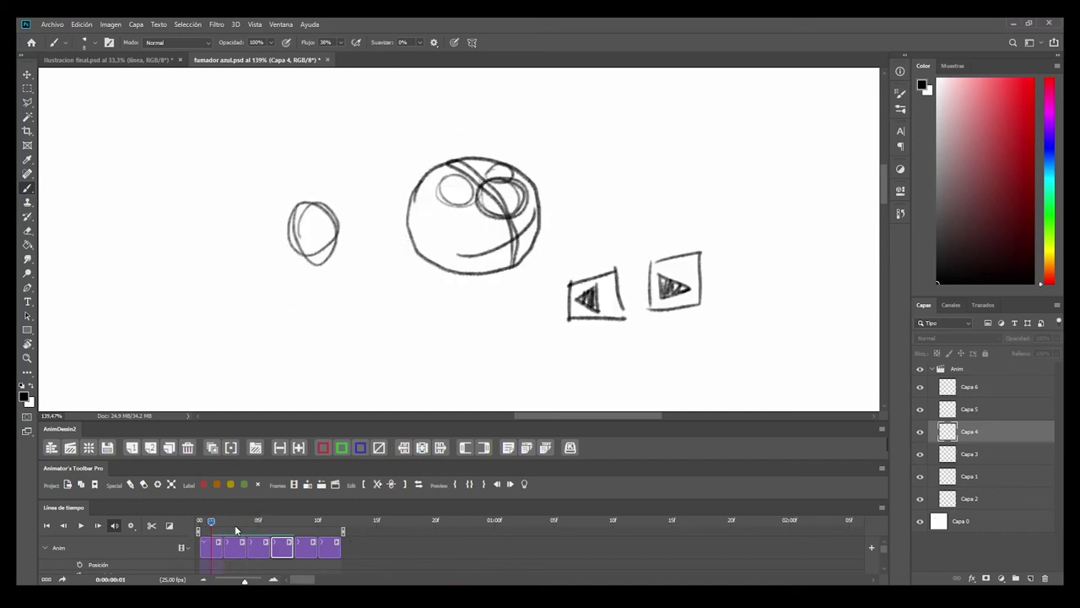
pyautogui.click(344, 283)
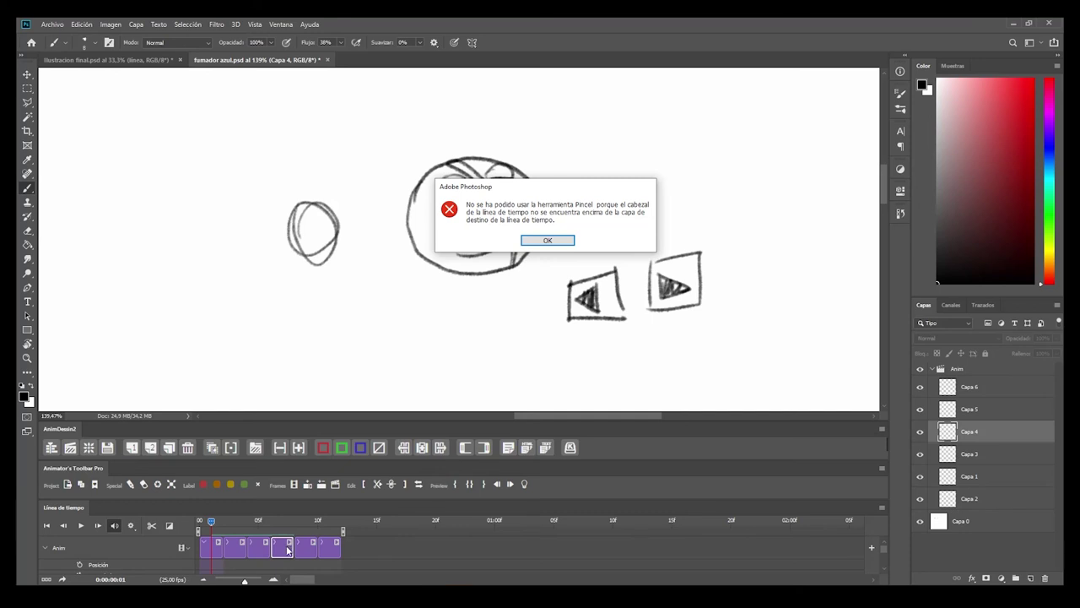
# - Dismiss the brush error and brush a star left of the small circle on Capa 2's first frame
pyautogui.click(208, 551)
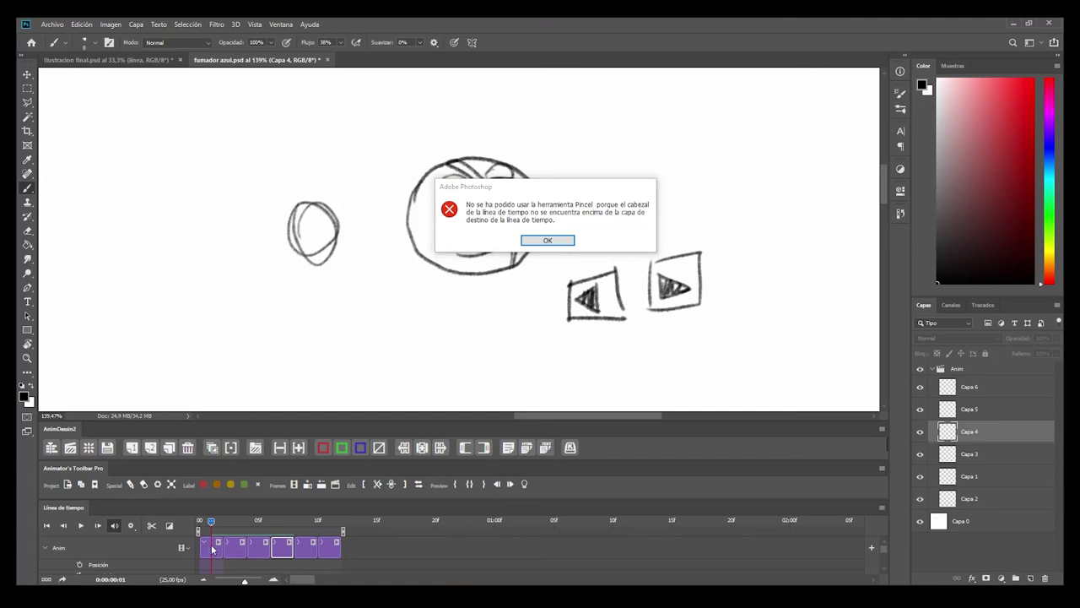
pyautogui.click(553, 241)
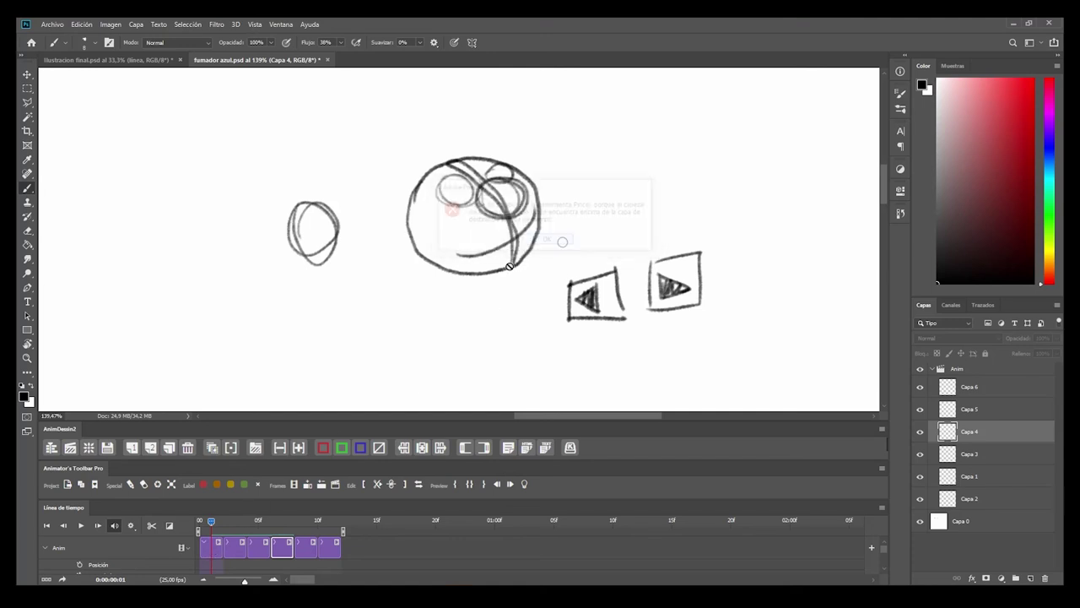
pyautogui.click(213, 549)
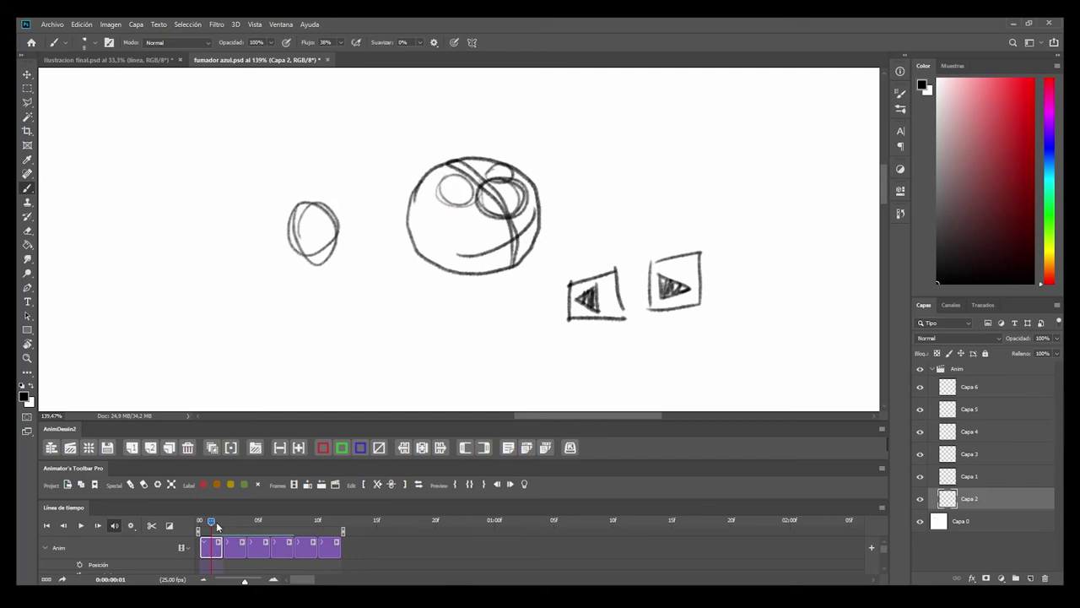
pyautogui.moveTo(259, 208); pyautogui.dragTo(263, 296)
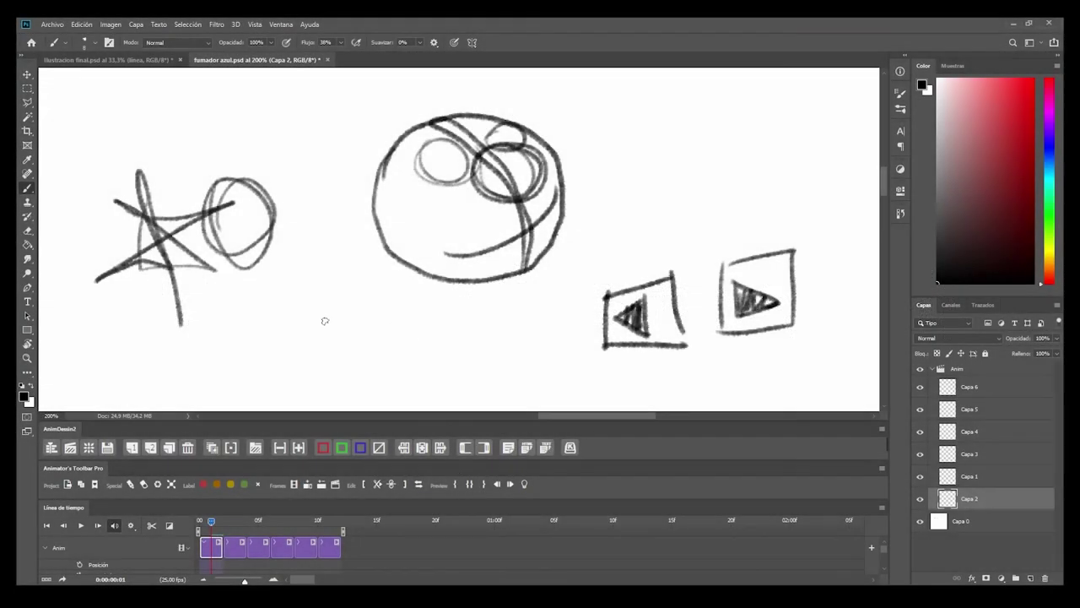
# - Scrub through frames 2–4, return to frame 1 and brush a circle there
pyautogui.click(144, 484)
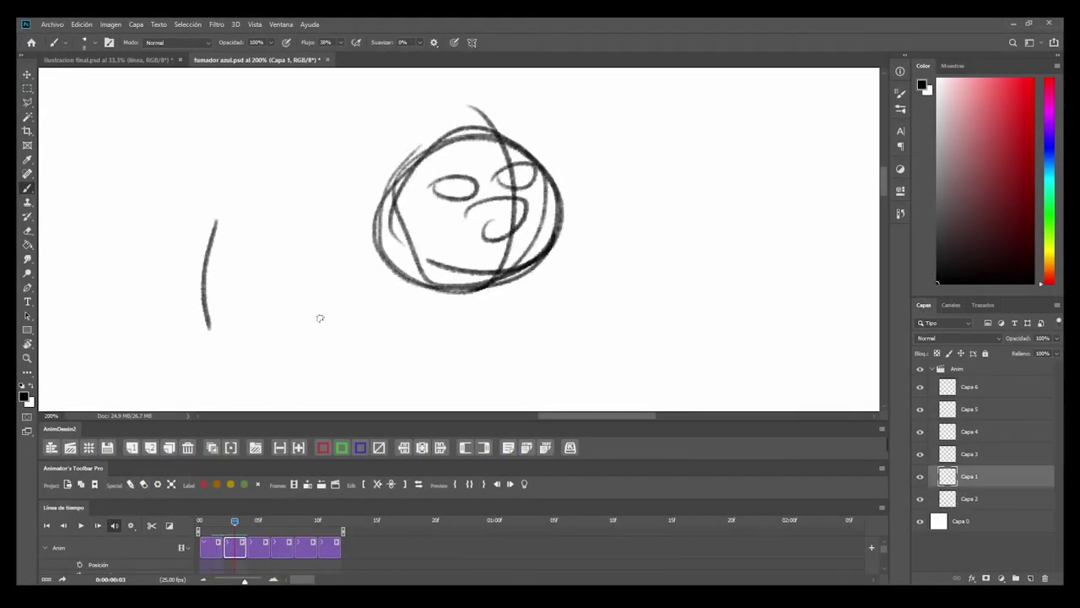
pyautogui.press('.')
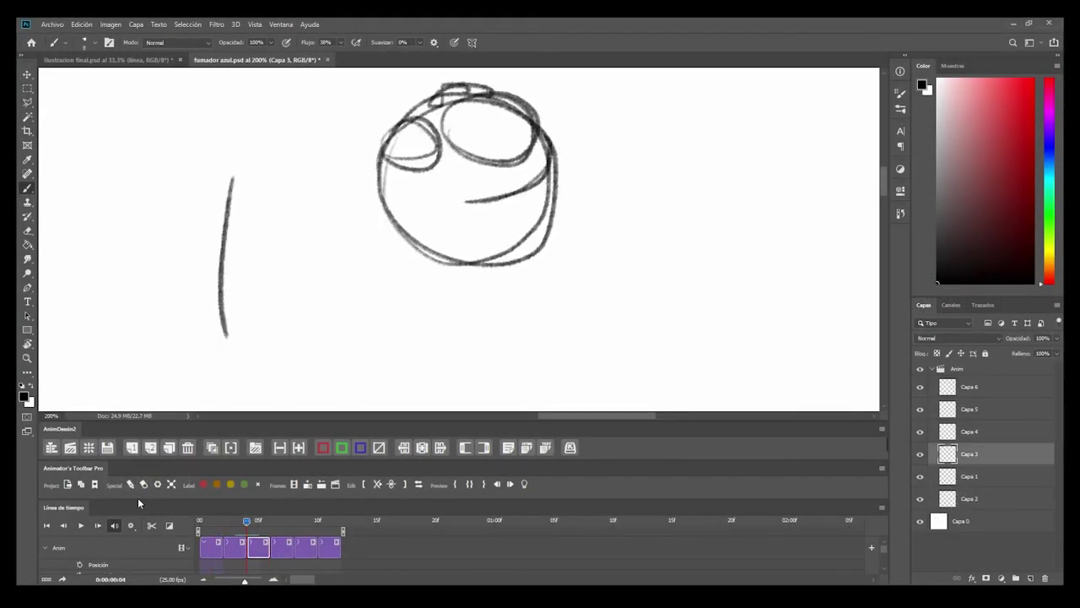
pyautogui.press('.')
pyautogui.press('.')
pyautogui.press('.')
pyautogui.moveTo(304, 521); pyautogui.dragTo(211, 521)
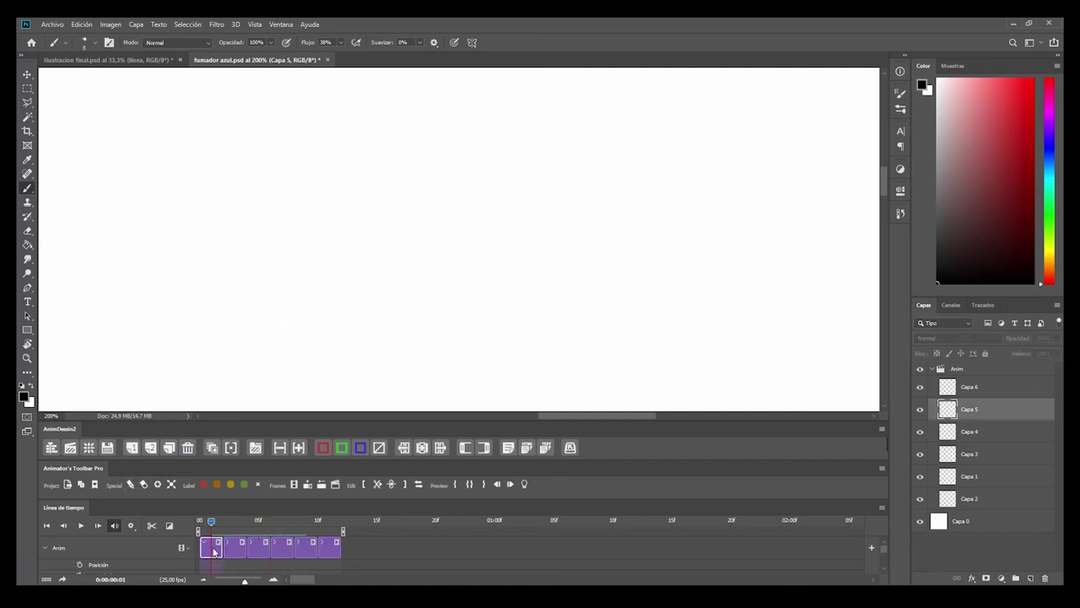
pyautogui.moveTo(289, 179)
pyautogui.mouseDown()
pyautogui.moveTo(306, 212)
pyautogui.moveTo(291, 173)
pyautogui.mouseUp()
# - On frame 2 (Capa 1), turn on onion skins and trace a circle over the ghost
pyautogui.press('.')
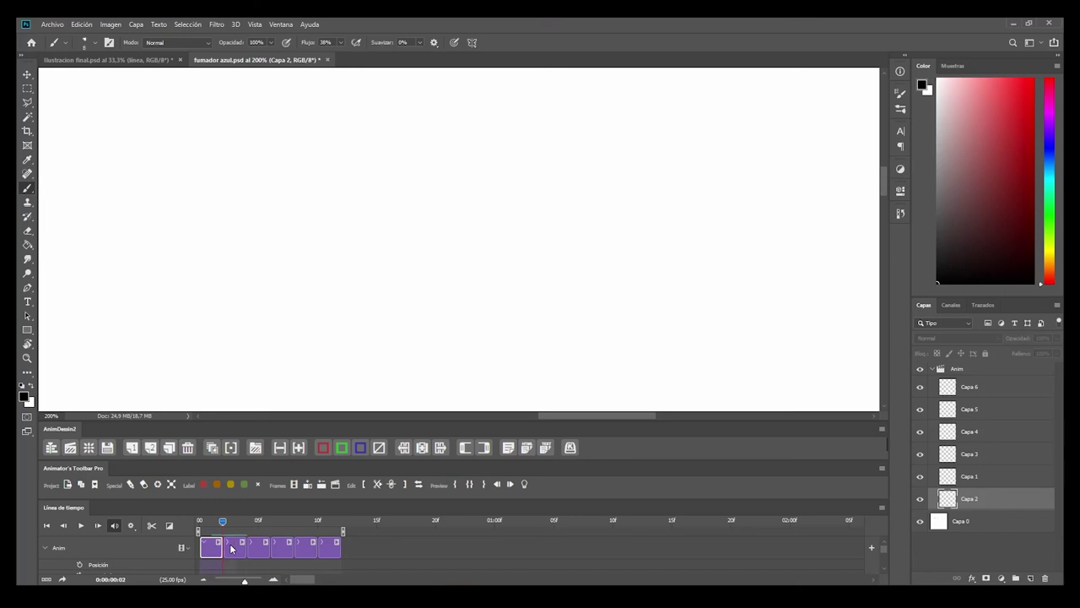
pyautogui.click(232, 548)
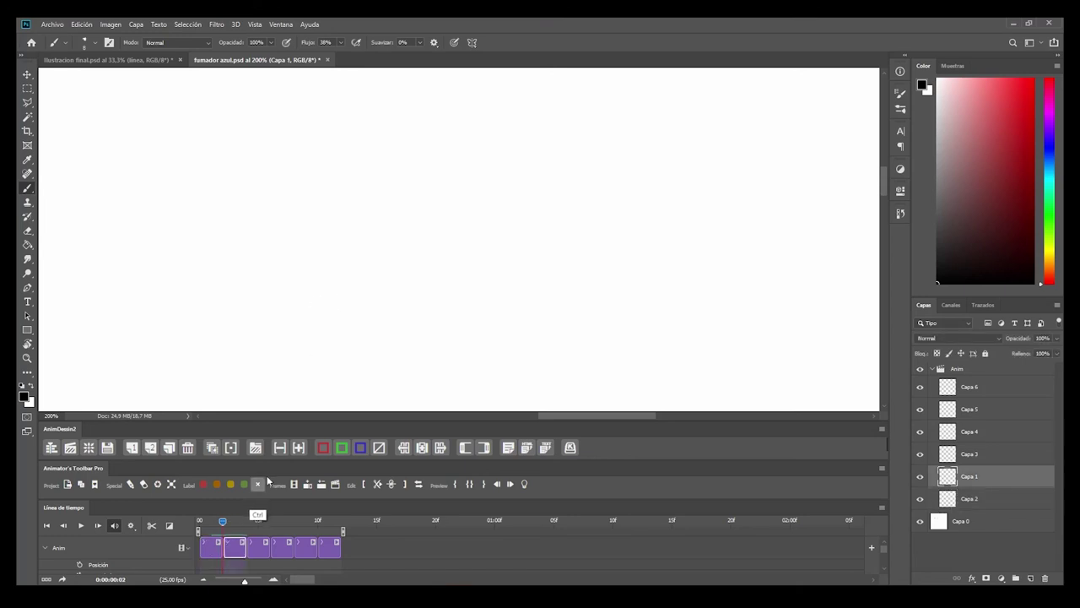
pyautogui.click(268, 482)
pyautogui.moveTo(283, 168)
pyautogui.mouseDown()
pyautogui.moveTo(242, 215)
pyautogui.moveTo(287, 168)
pyautogui.mouseUp()
# - On frame 5, raise the onion skin frame count to 6, then undo a first circle attempt
pyautogui.click(258, 549)
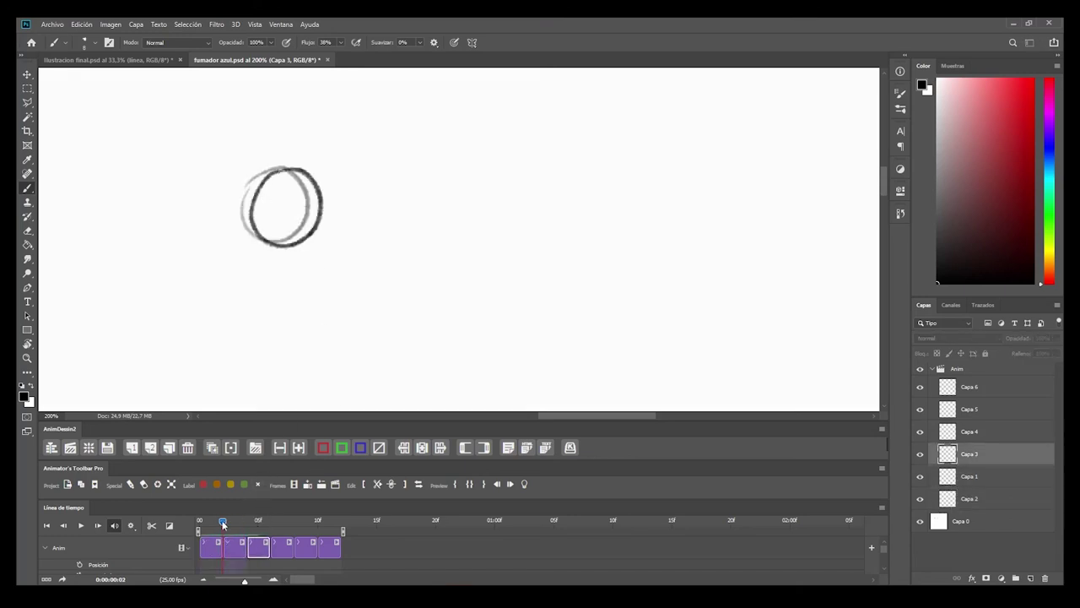
pyautogui.moveTo(223, 524); pyautogui.dragTo(259, 524)
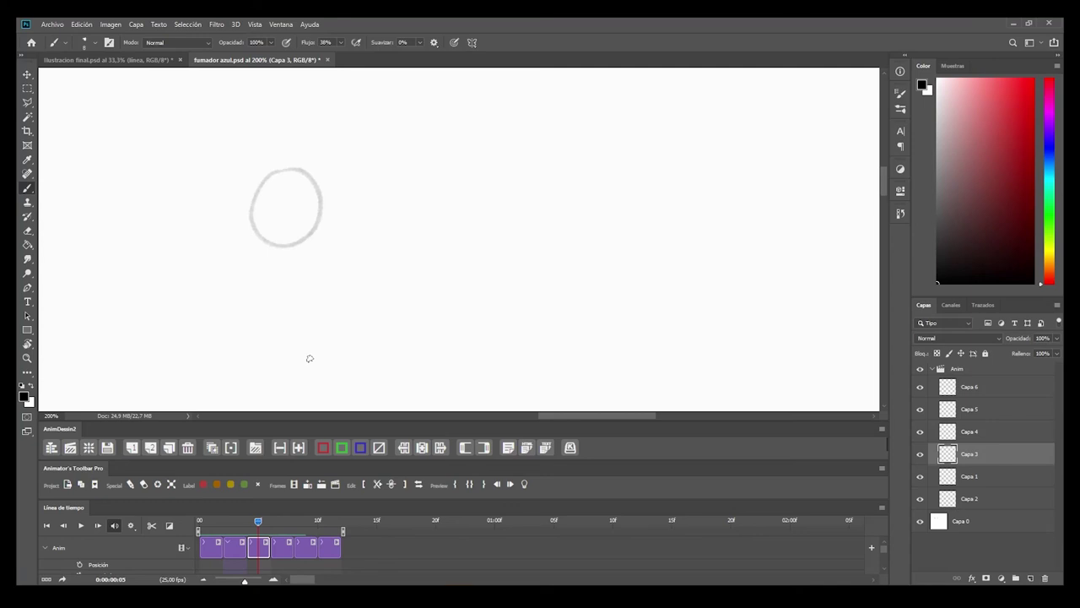
pyautogui.click(253, 449)
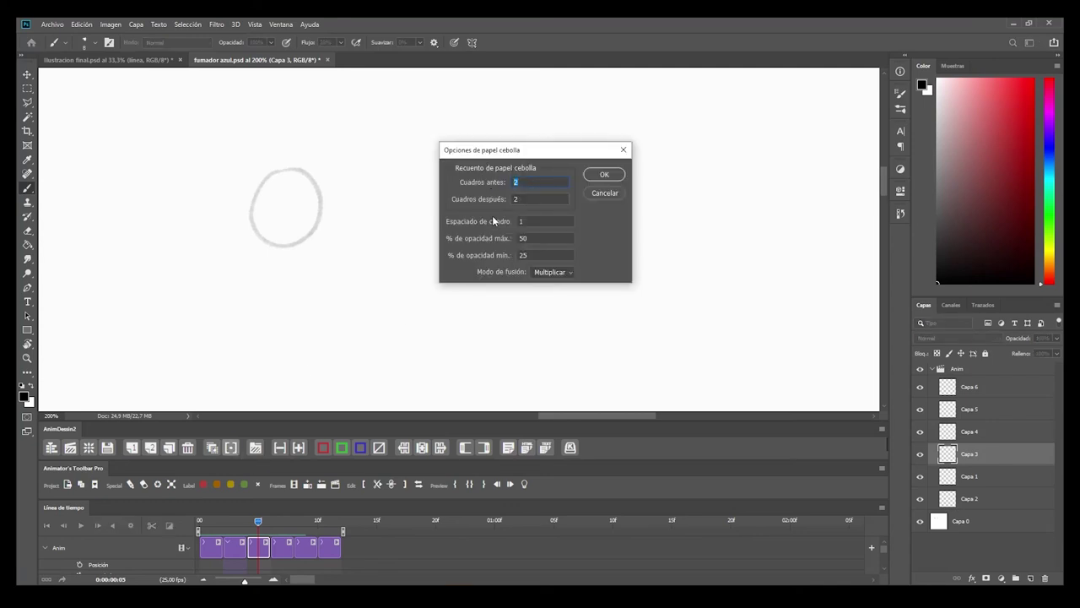
pyautogui.write('6')
pyautogui.click(592, 178)
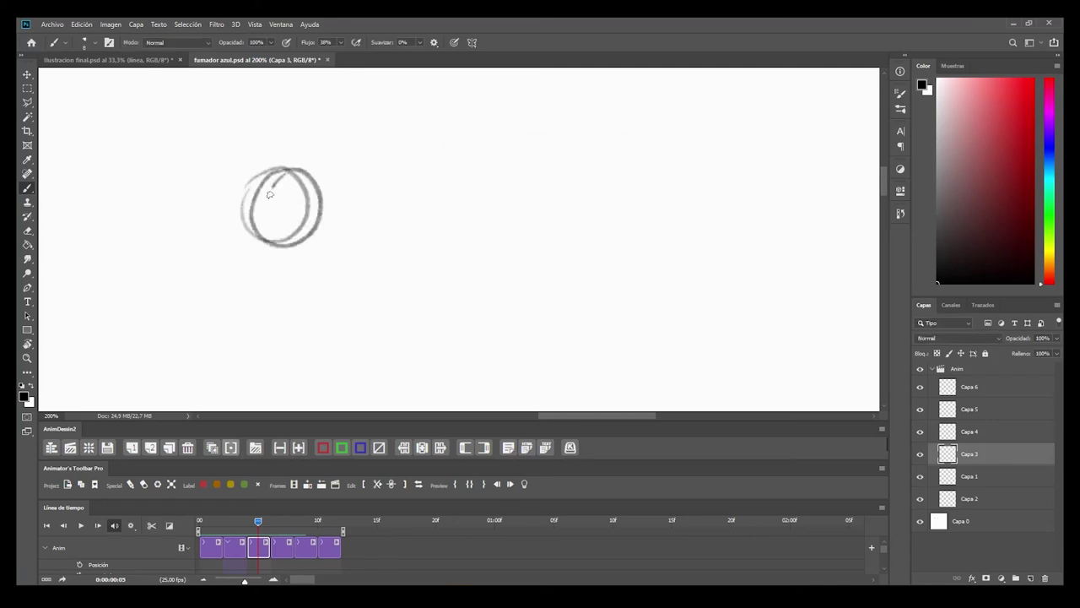
pyautogui.moveTo(287, 180)
pyautogui.mouseDown()
pyautogui.moveTo(297, 171)
pyautogui.moveTo(337, 188)
pyautogui.moveTo(294, 169)
pyautogui.mouseUp()
pyautogui.hotkey('ctrl', 'z')
# - Draw the next circle further right on Capa 4 and add two new frames
pyautogui.hotkey('alt', ']')
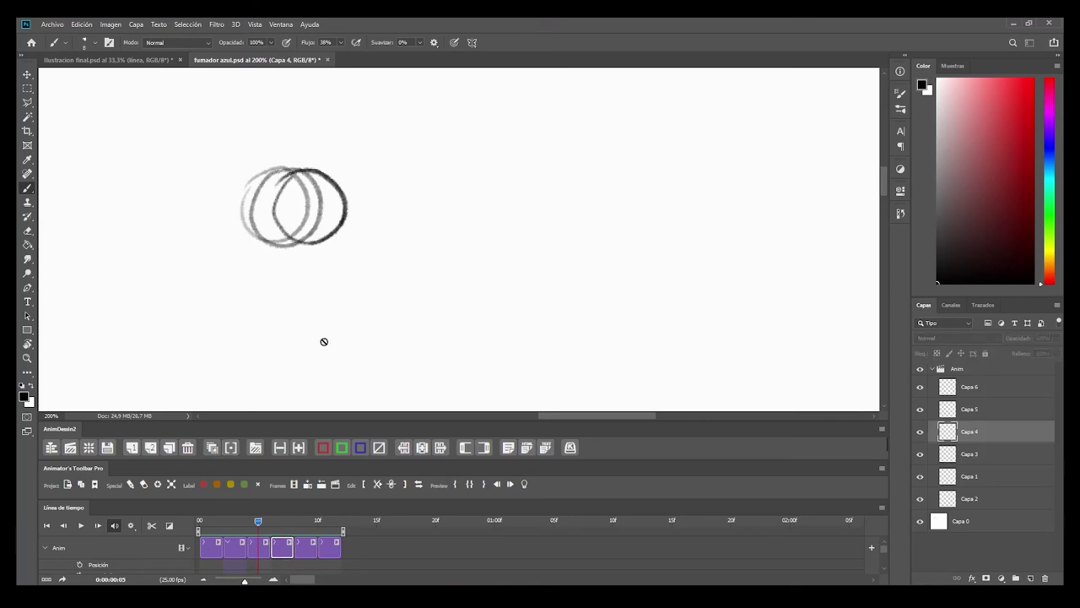
pyautogui.click(282, 523)
pyautogui.moveTo(336, 171); pyautogui.dragTo(351, 235)
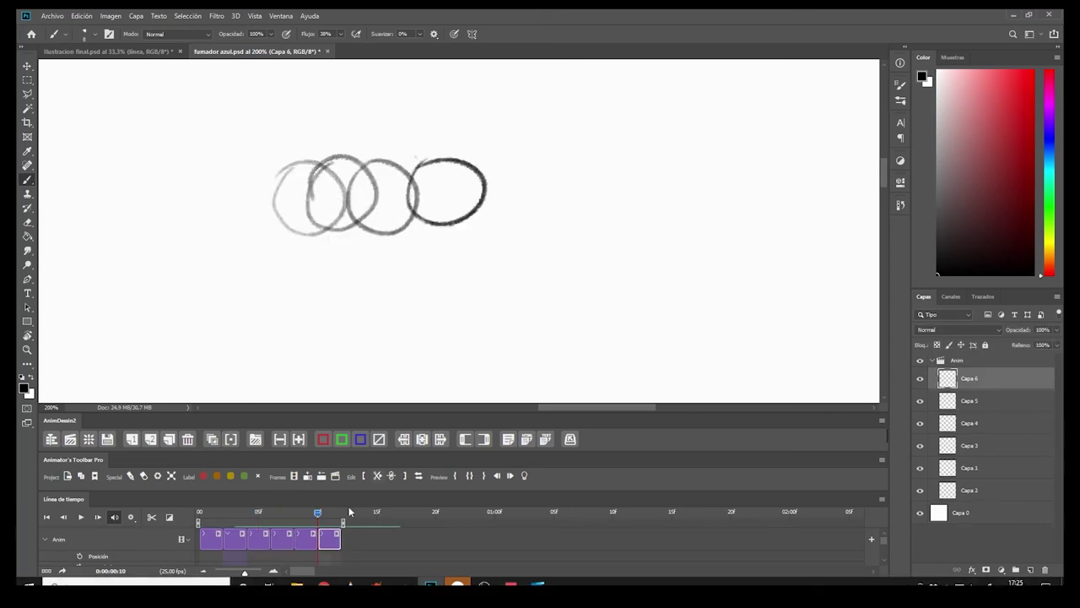
pyautogui.hotkey('ctrl', 'alt', 'n')
pyautogui.hotkey('ctrl', 'alt', 'n')
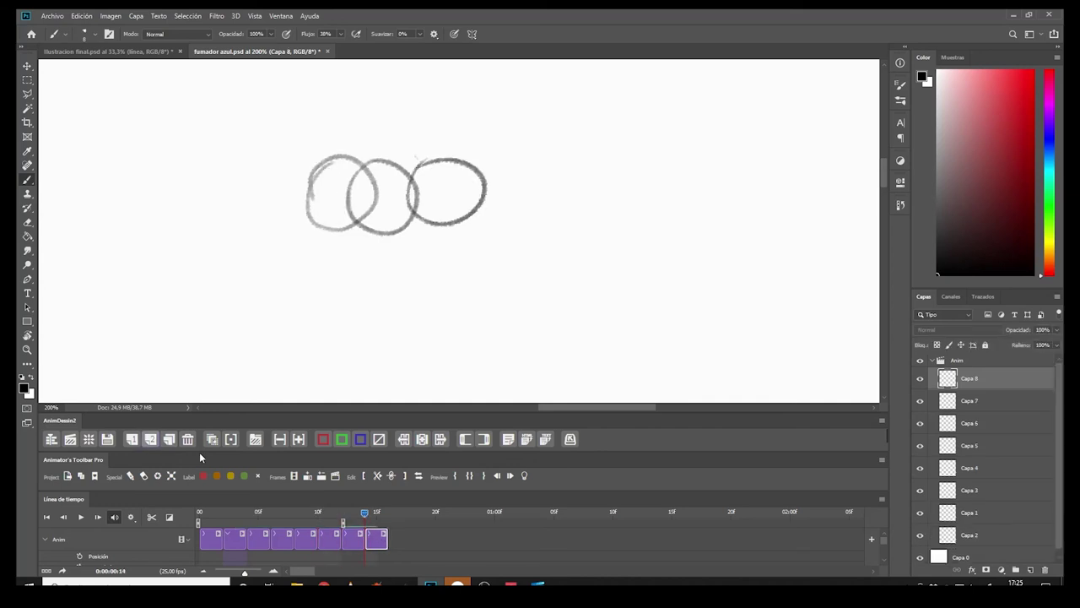
pyautogui.hotkey('ctrl', 'alt', 'n')
pyautogui.hotkey('ctrl', 'alt', 'n')
pyautogui.hotkey('ctrl', 'alt', 'n')
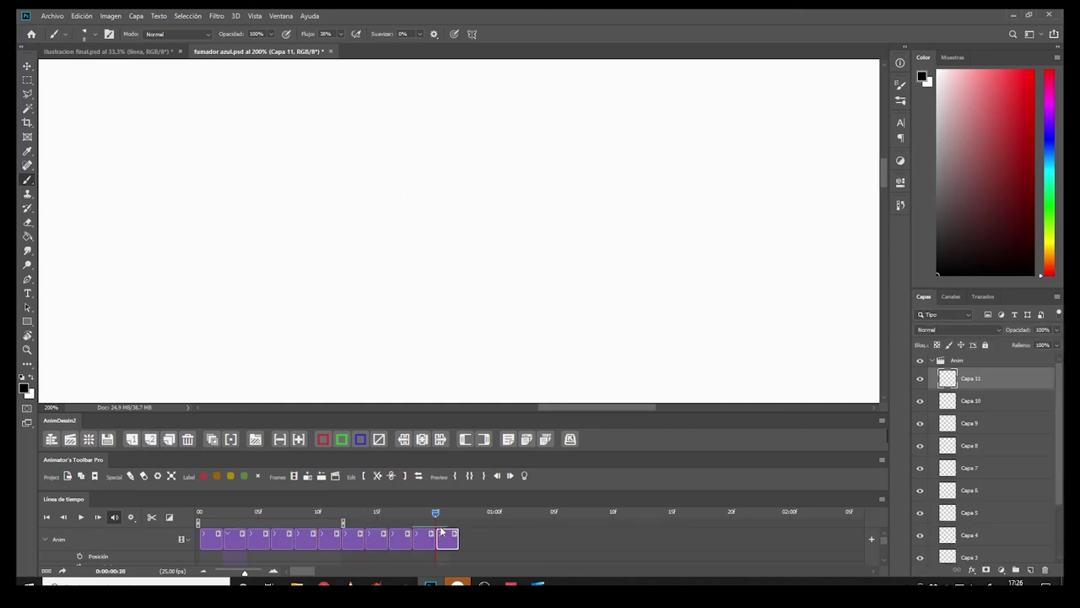
# - Draw circles progressively further right from frame 12 onward, then shorten the playback range
pyautogui.moveTo(460, 514); pyautogui.dragTo(320, 527)
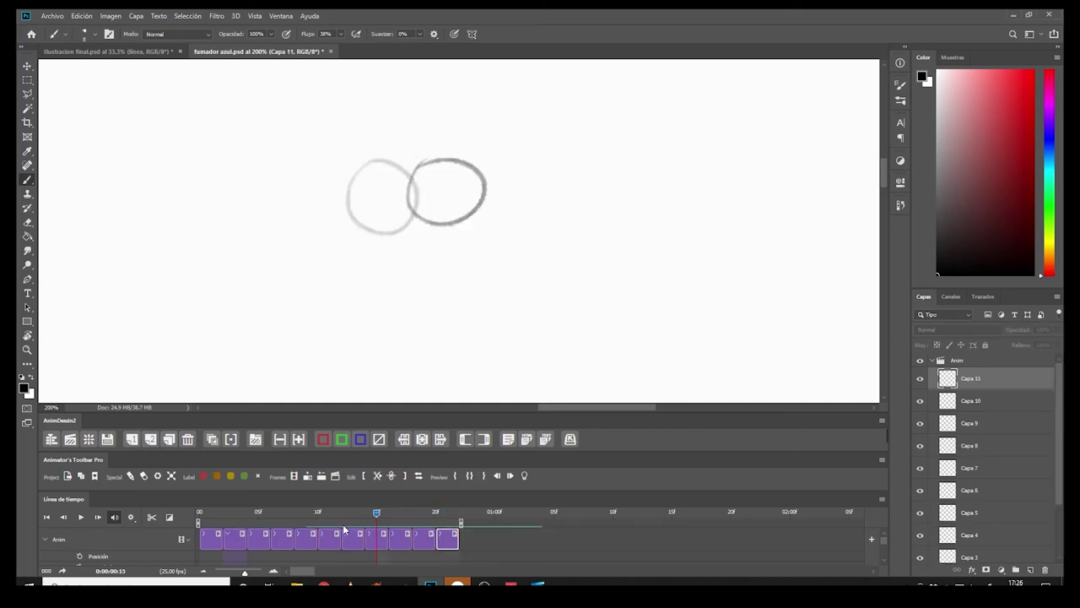
pyautogui.click(353, 534)
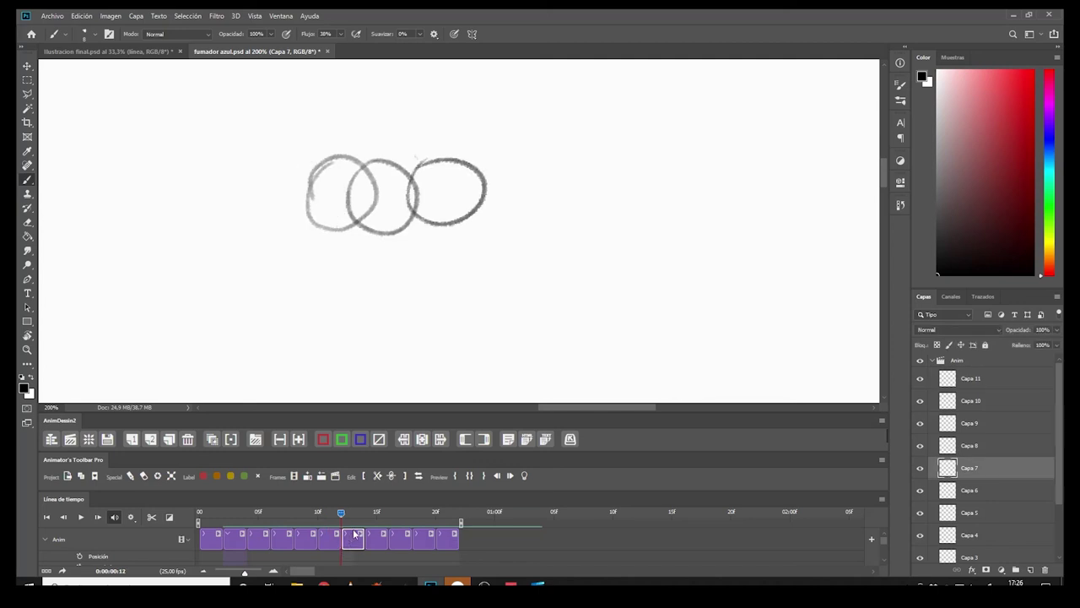
pyautogui.moveTo(520, 172); pyautogui.dragTo(578, 197)
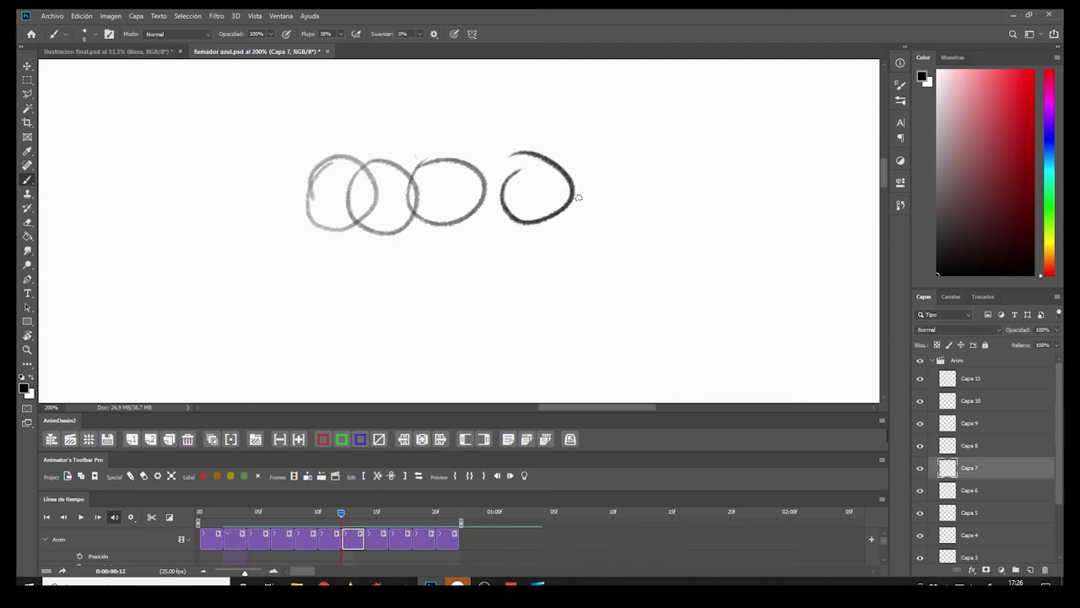
pyautogui.click(376, 520)
pyautogui.moveTo(641, 162); pyautogui.dragTo(638, 162)
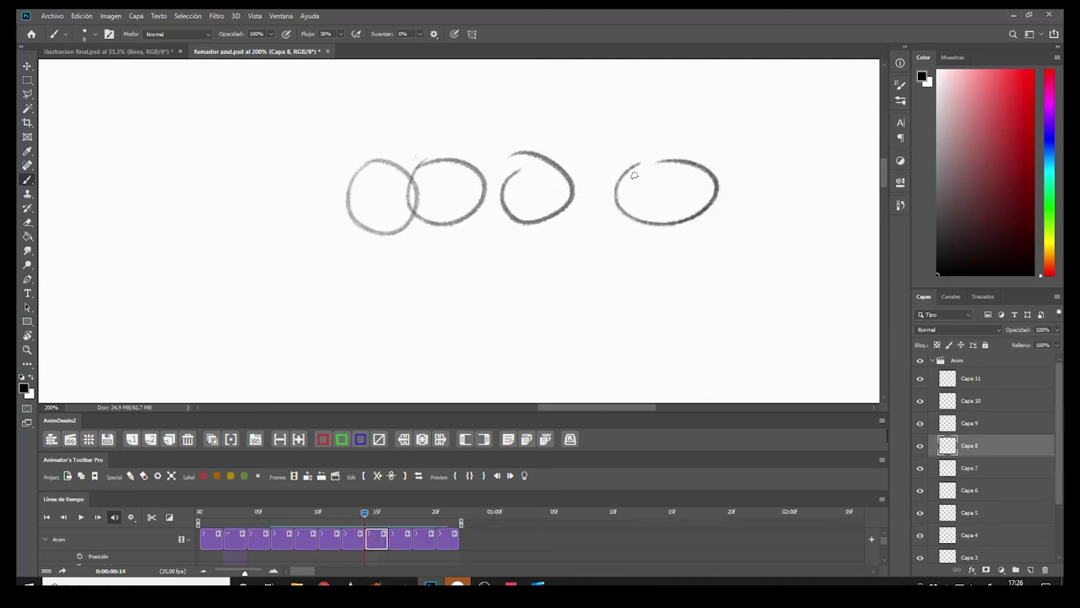
pyautogui.click(509, 437)
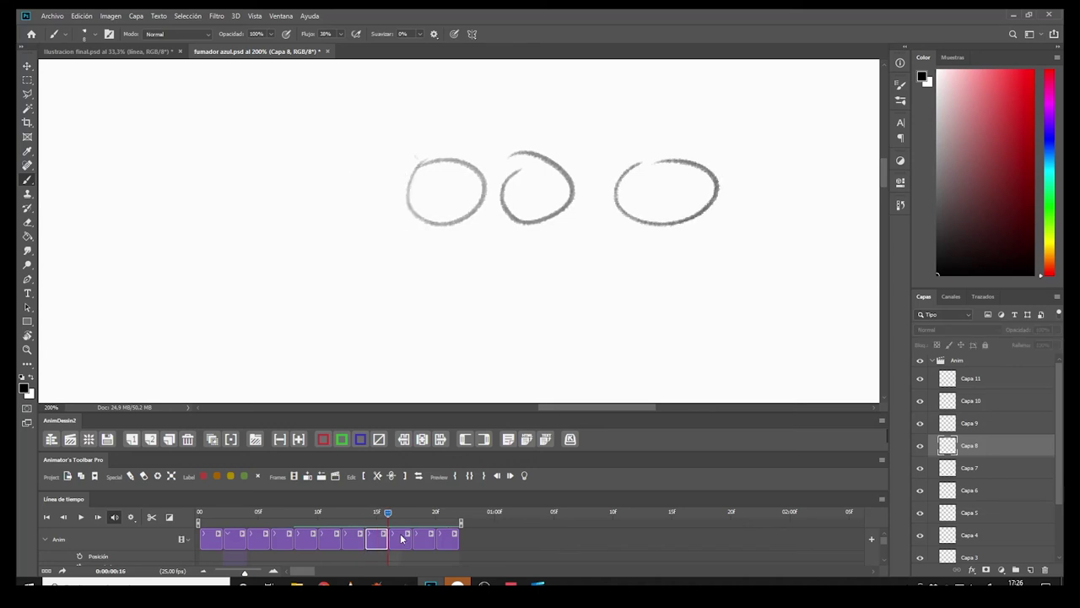
pyautogui.moveTo(784, 164); pyautogui.dragTo(786, 195)
pyautogui.moveTo(460, 525); pyautogui.dragTo(114, 527)
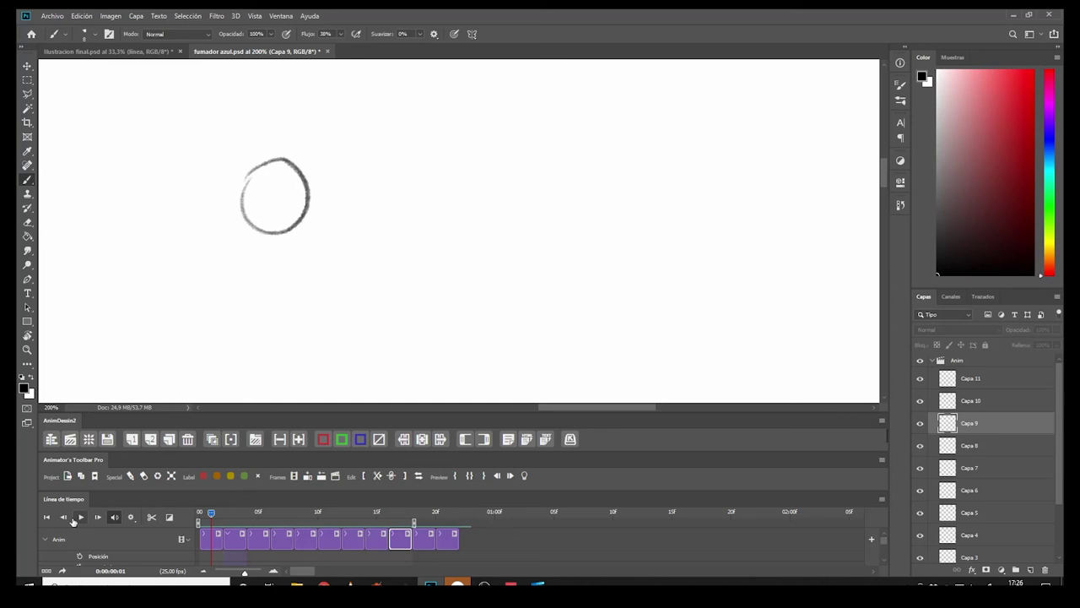
pyautogui.click(81, 517)
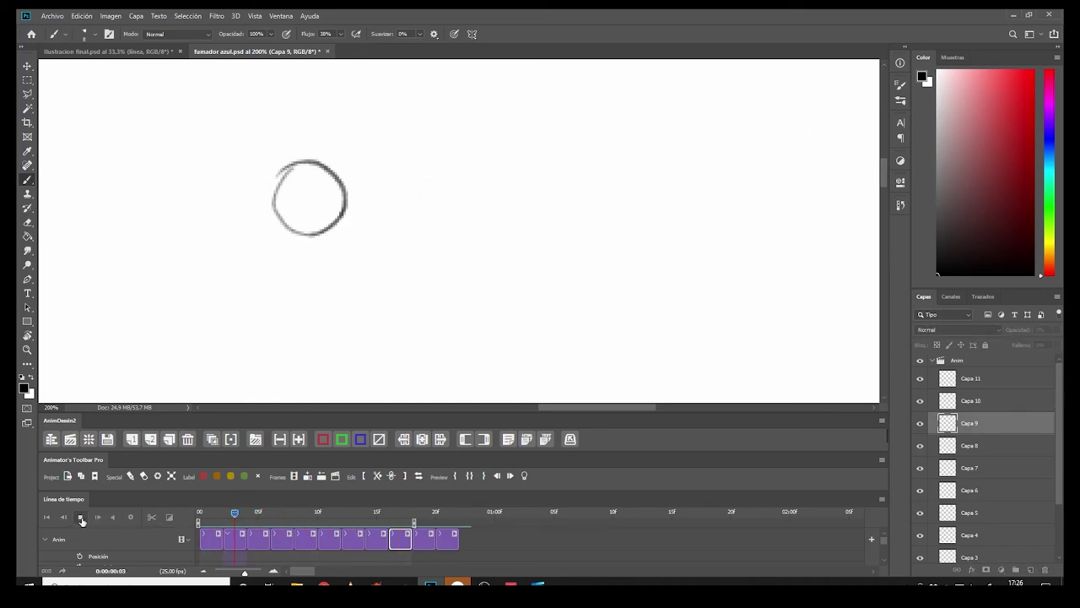
pyautogui.click(81, 517)
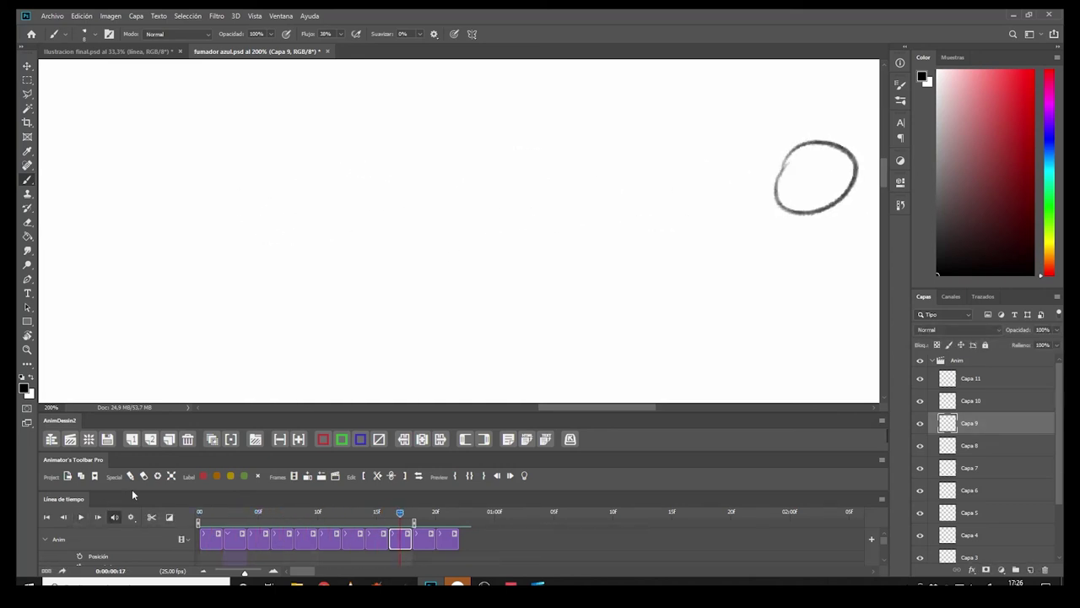
pyautogui.click(881, 502)
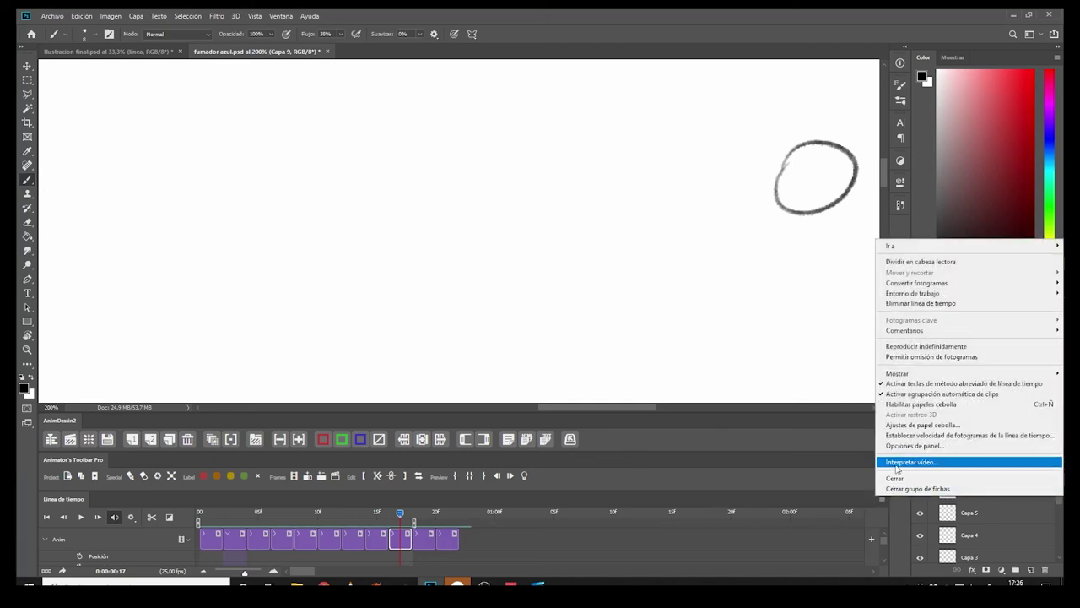
pyautogui.click(905, 349)
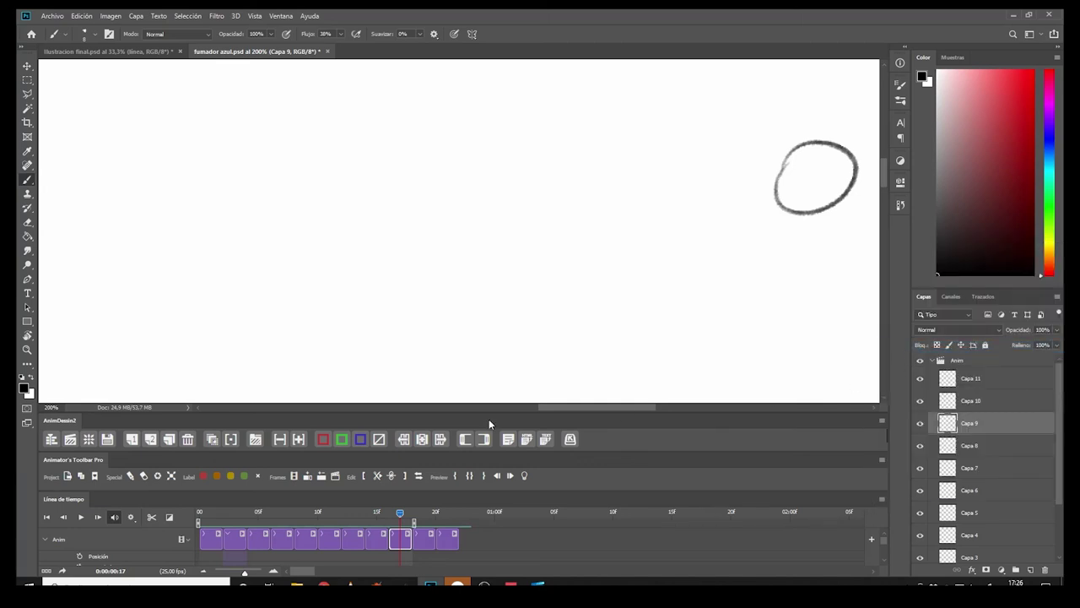
pyautogui.click(83, 519)
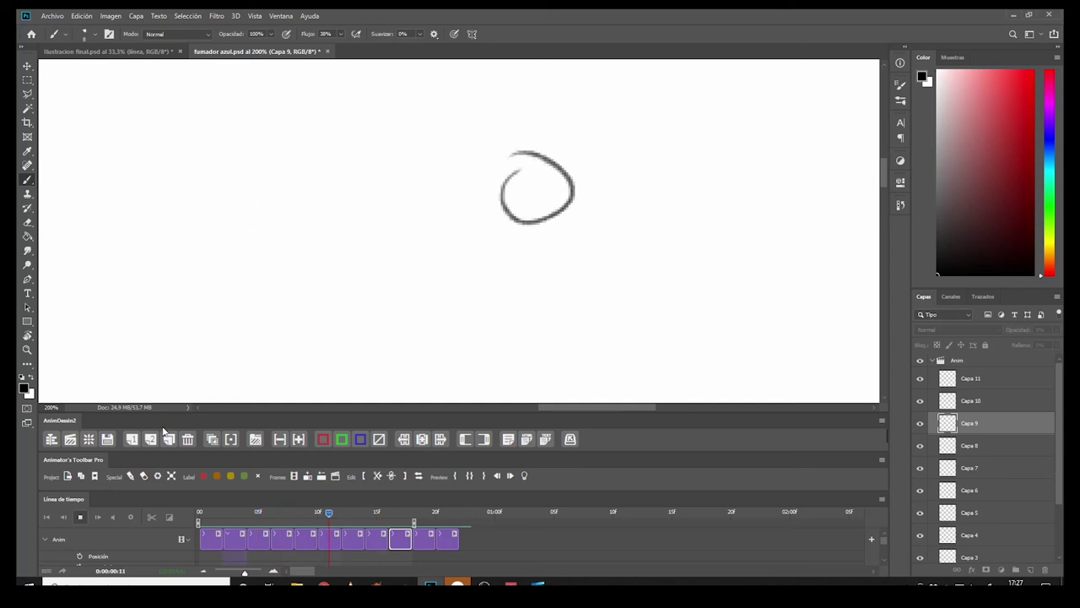
pyautogui.click(81, 518)
pyautogui.click(881, 499)
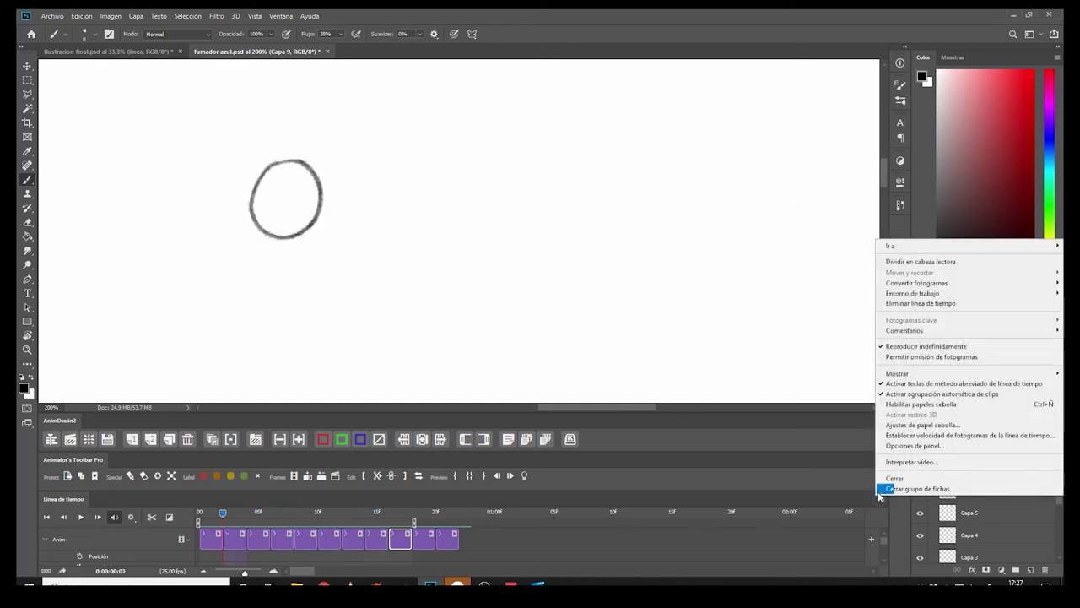
pyautogui.click(925, 346)
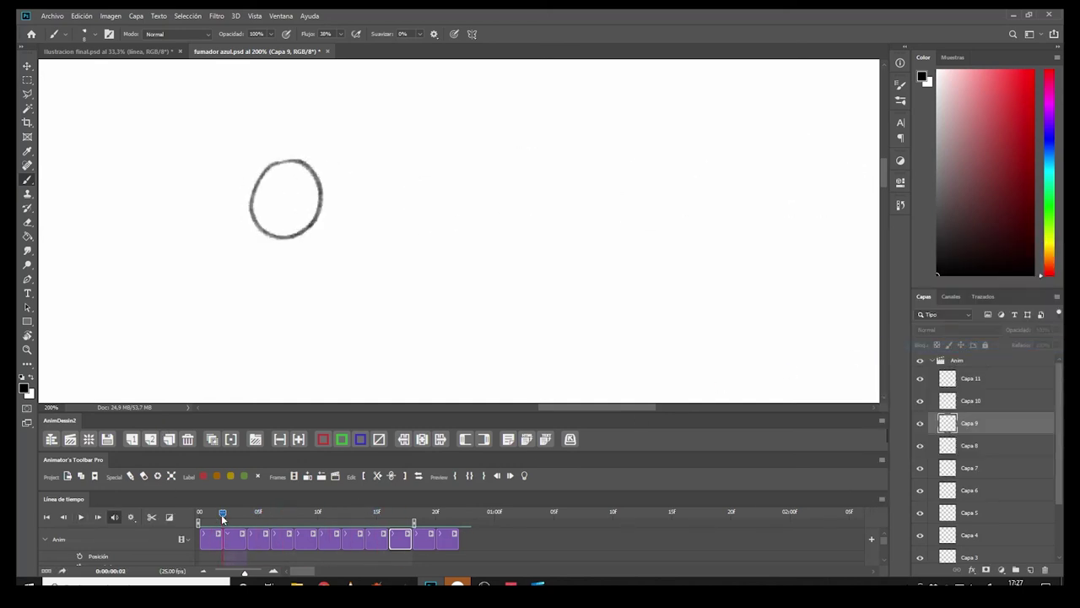
pyautogui.moveTo(223, 518); pyautogui.dragTo(199, 511)
pyautogui.press('space')
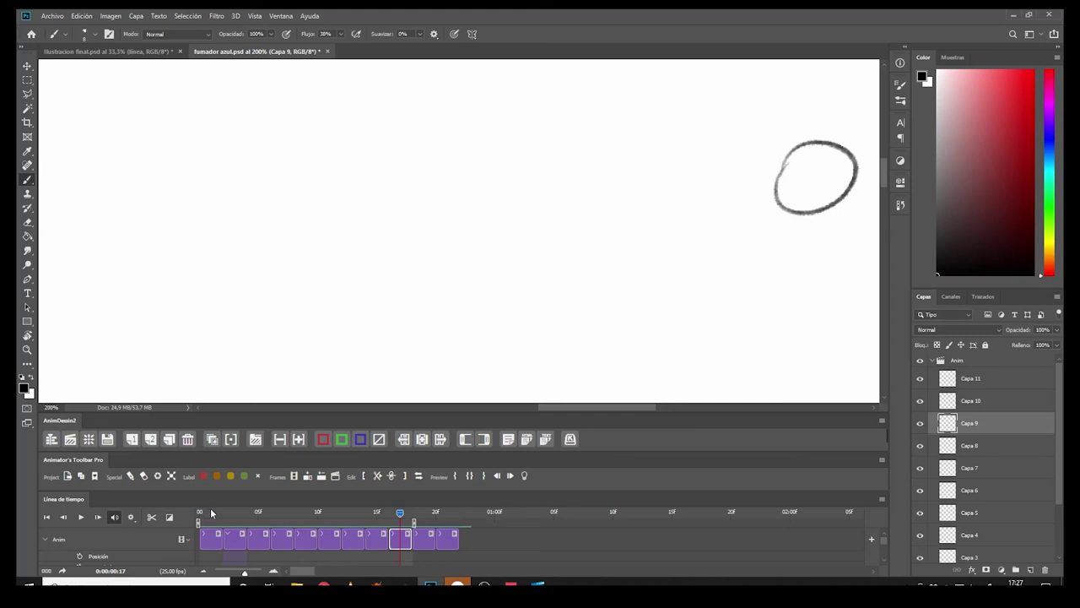
pyautogui.moveTo(400, 517)
pyautogui.mouseDown()
pyautogui.moveTo(201, 516)
pyautogui.moveTo(378, 520)
pyautogui.moveTo(211, 523)
pyautogui.mouseUp()
# - With onion skins on, draw the lower circle on frames 1–3, moving rightward
pyautogui.click(213, 538)
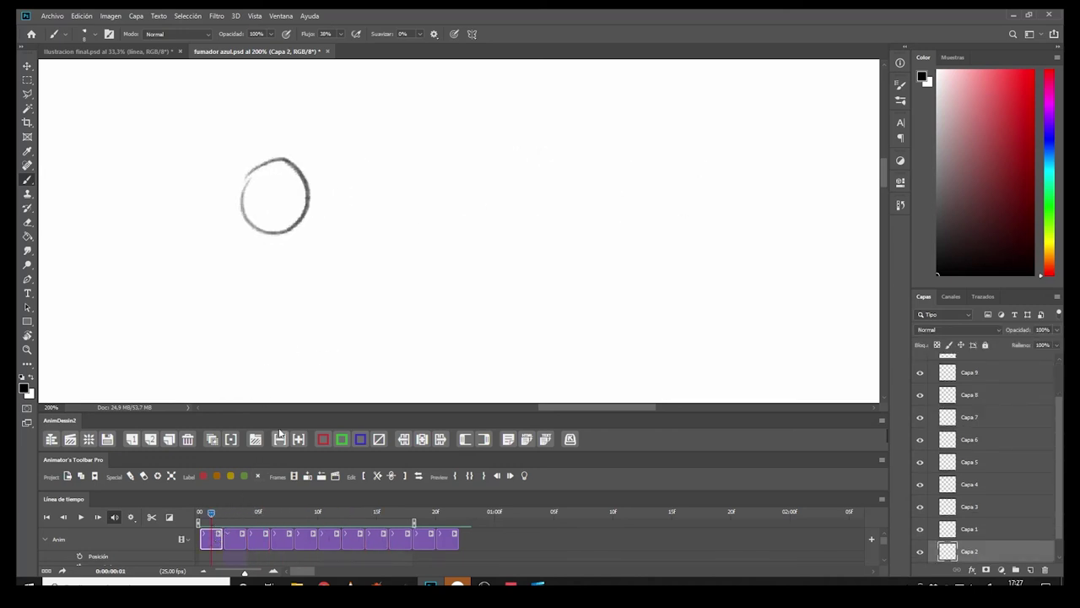
pyautogui.click(279, 436)
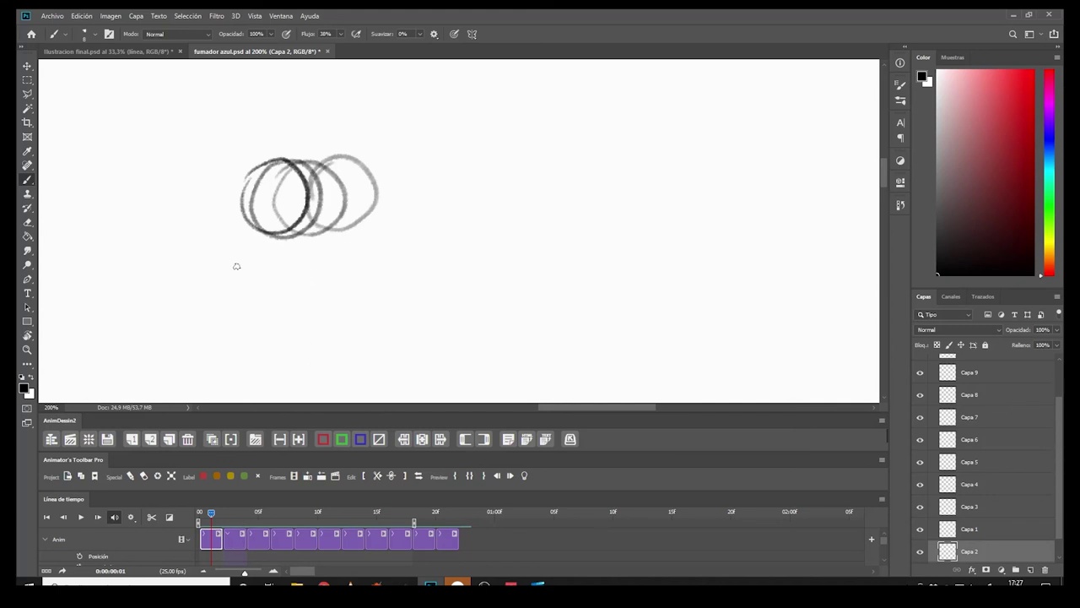
pyautogui.moveTo(252, 263); pyautogui.dragTo(255, 258)
pyautogui.click(232, 540)
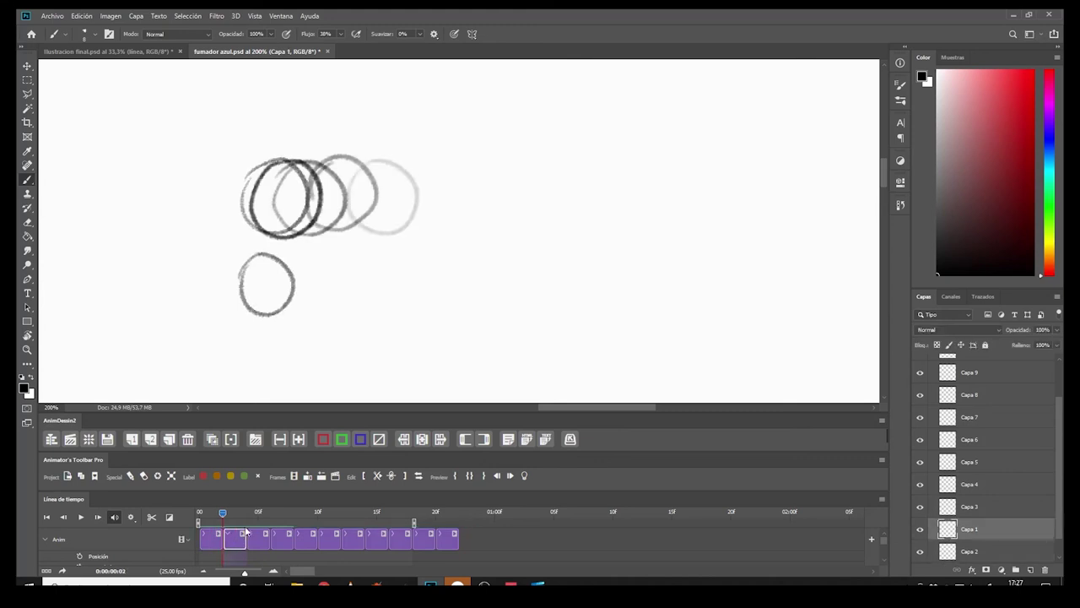
pyautogui.moveTo(336, 268); pyautogui.dragTo(353, 257)
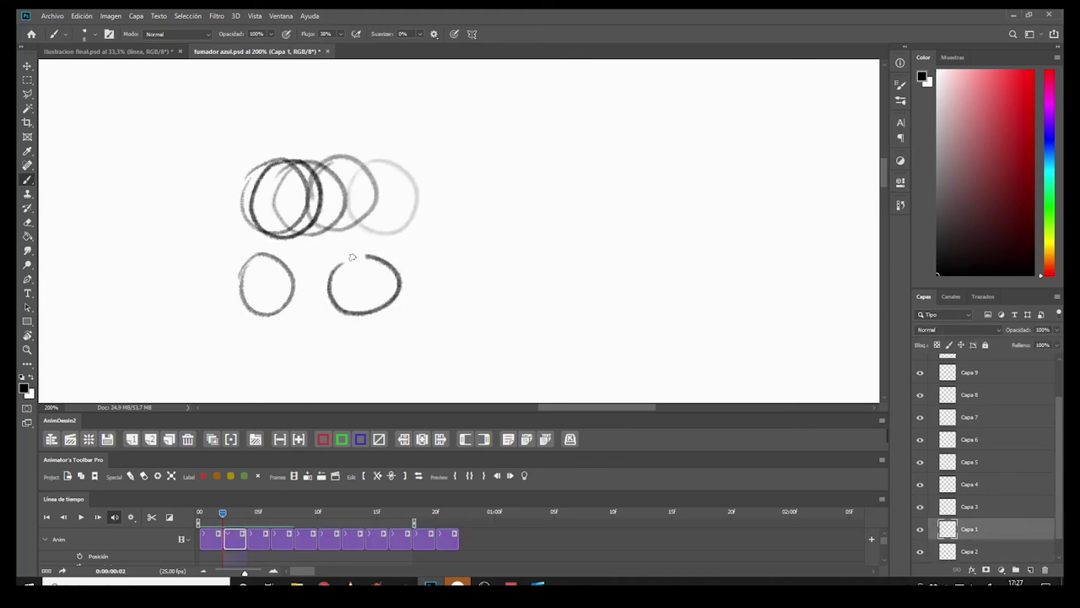
pyautogui.click(243, 538)
pyautogui.click(259, 542)
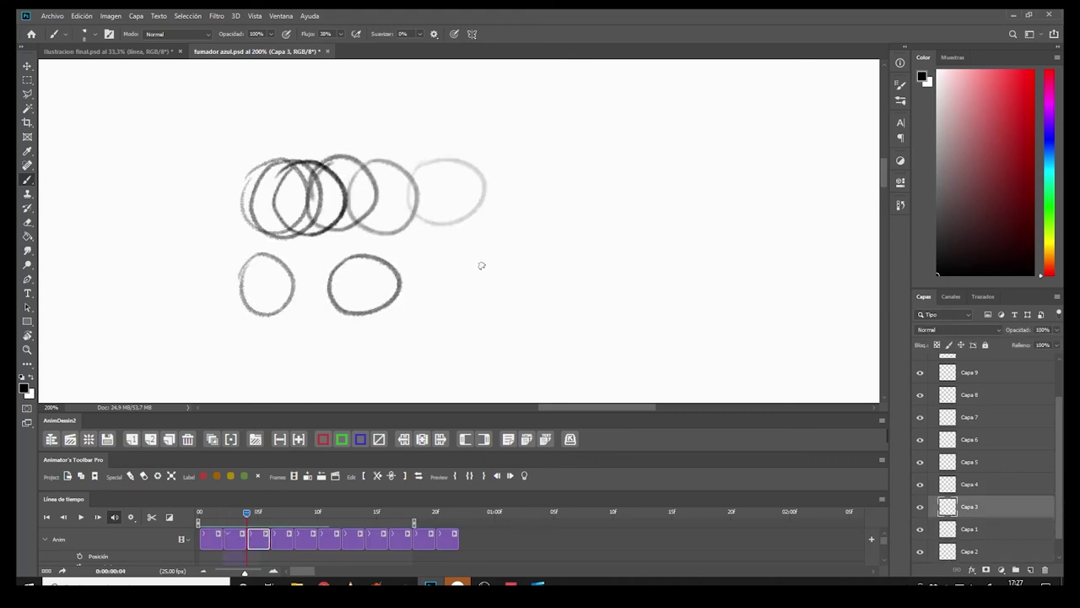
pyautogui.moveTo(462, 267); pyautogui.dragTo(460, 264)
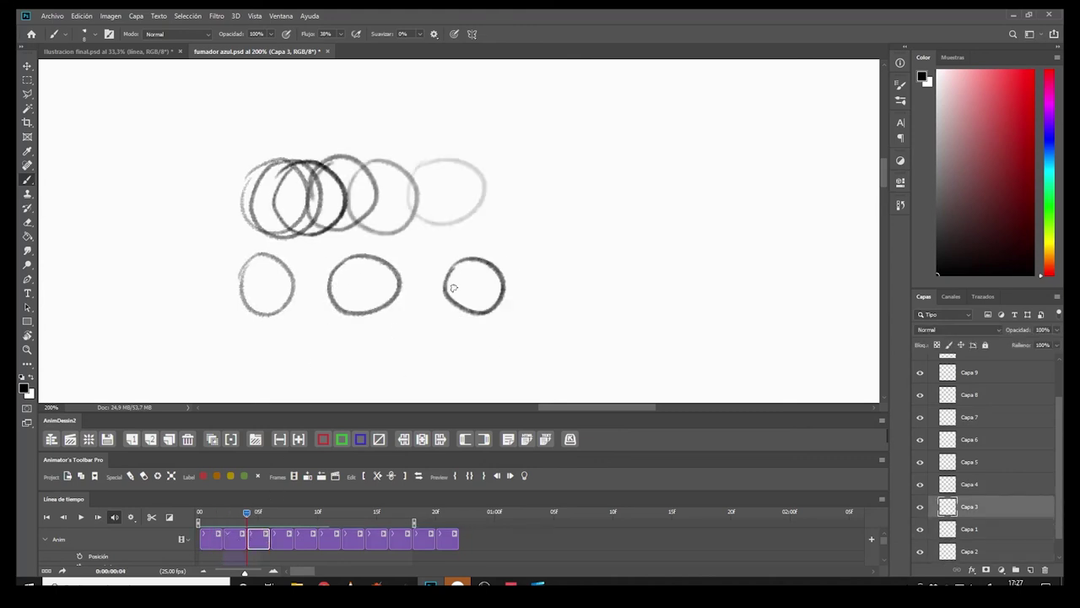
# - Continue the lower circle on the next frames, closing the gaps and undoing a misplaced stroke
pyautogui.click(283, 540)
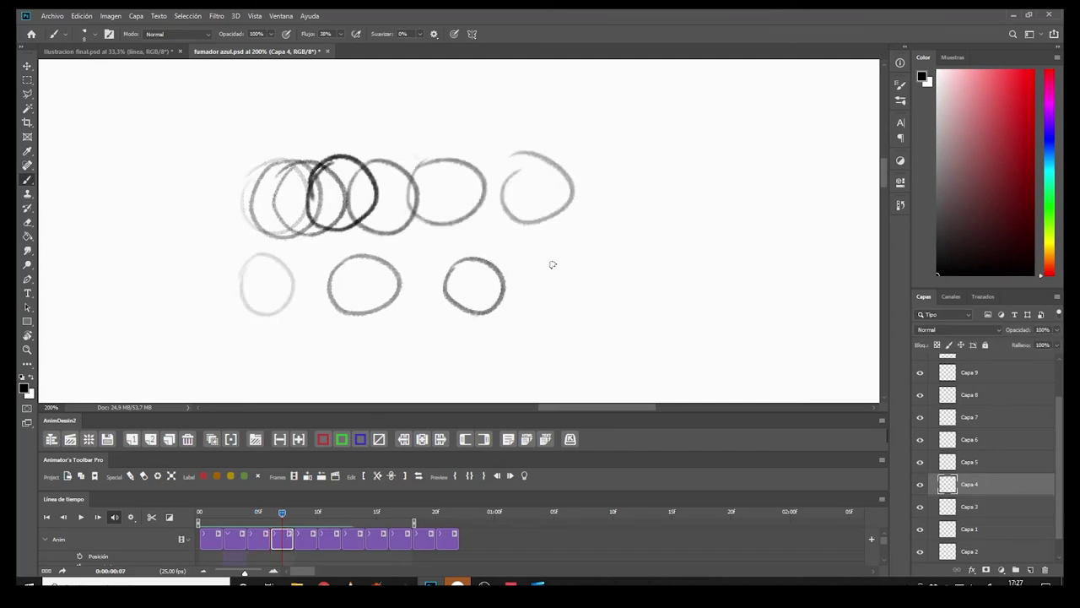
pyautogui.moveTo(553, 267); pyautogui.dragTo(558, 257)
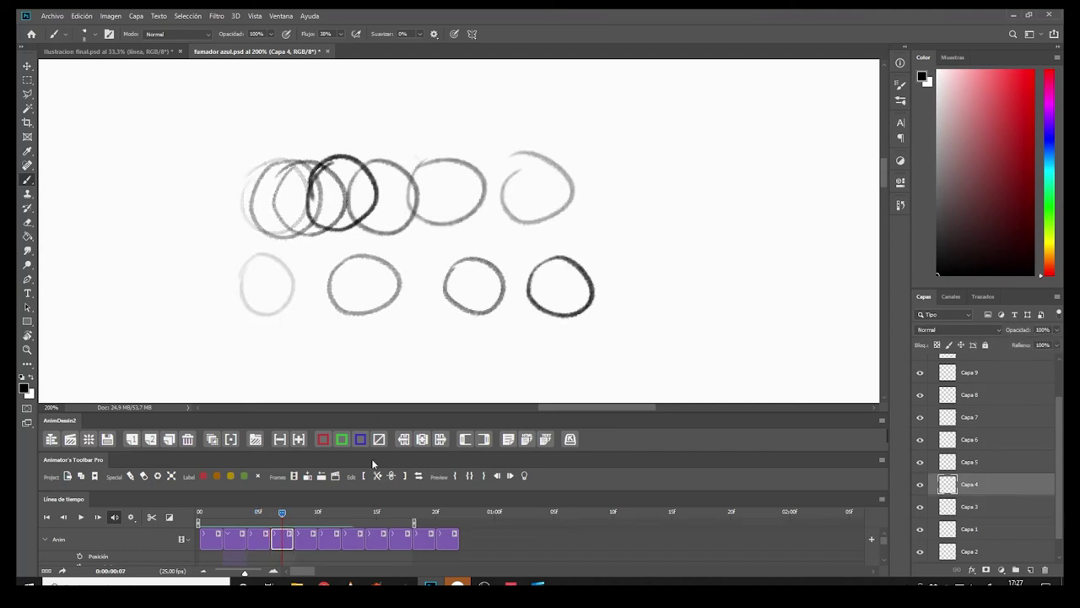
pyautogui.click(307, 538)
pyautogui.moveTo(596, 288)
pyautogui.mouseDown()
pyautogui.moveTo(609, 287)
pyautogui.moveTo(614, 264)
pyautogui.mouseUp()
pyautogui.hotkey('ctrl', 'z')
pyautogui.click(328, 536)
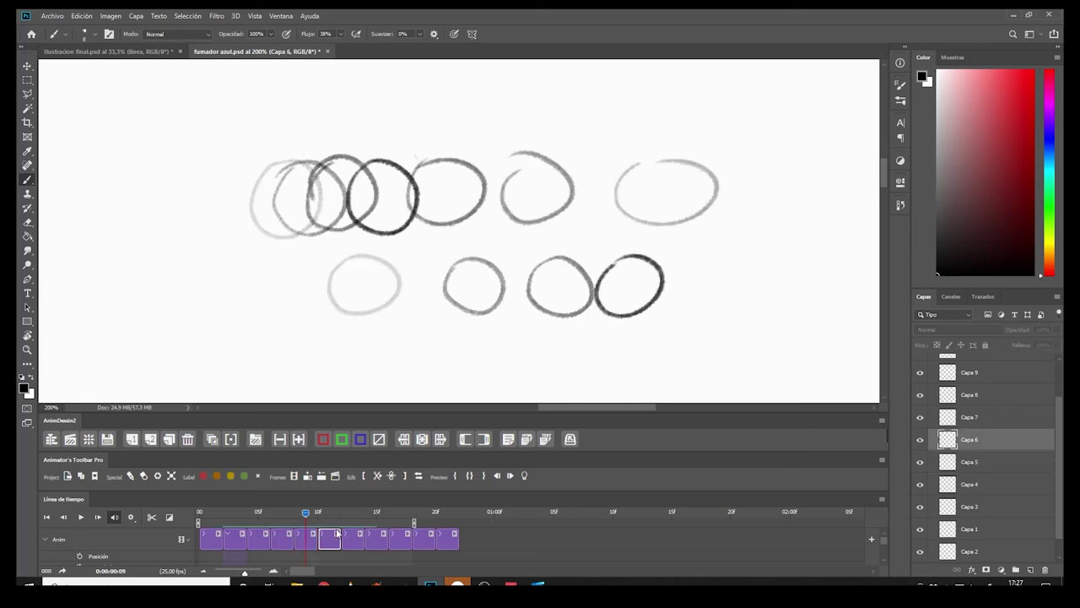
pyautogui.moveTo(700, 263)
pyautogui.mouseDown()
pyautogui.moveTo(698, 306)
pyautogui.moveTo(655, 269)
pyautogui.mouseUp()
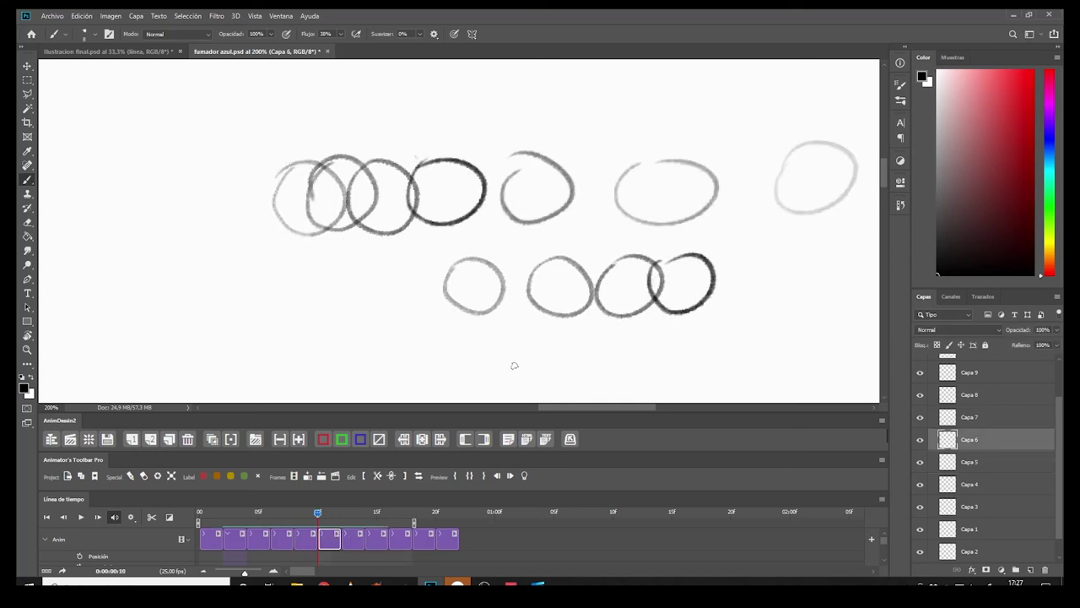
# - Finish the lower circle on the last frames, undo the final stroke, and play the animation
pyautogui.click(354, 540)
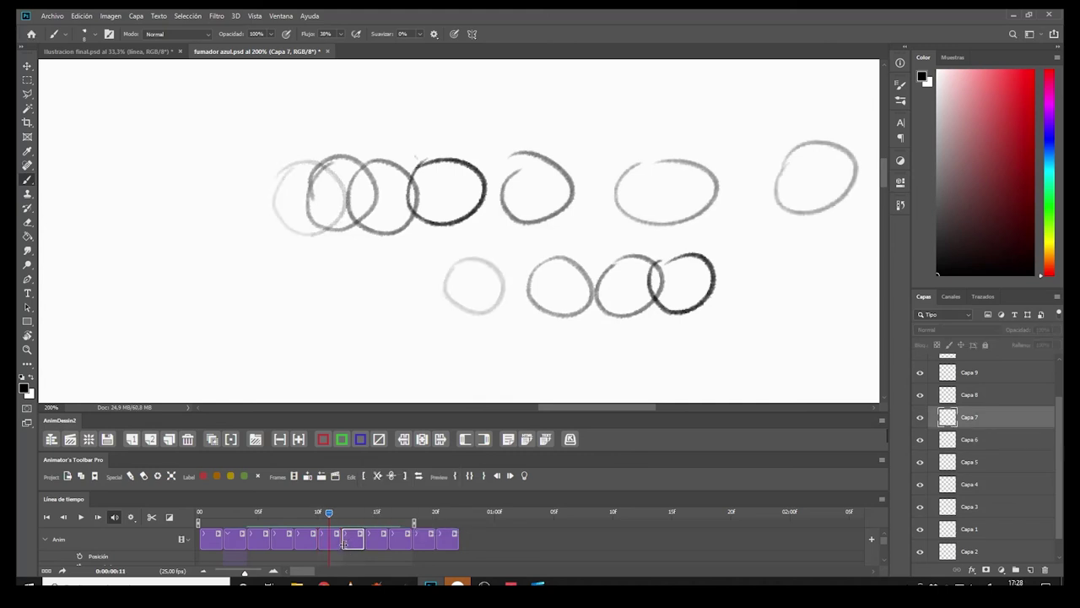
pyautogui.moveTo(714, 254)
pyautogui.mouseDown()
pyautogui.moveTo(740, 272)
pyautogui.moveTo(714, 253)
pyautogui.moveTo(746, 263)
pyautogui.moveTo(776, 245)
pyautogui.moveTo(764, 280)
pyautogui.moveTo(746, 287)
pyautogui.moveTo(763, 263)
pyautogui.mouseUp()
pyautogui.click(380, 535)
pyautogui.click(405, 544)
pyautogui.click(405, 544)
pyautogui.hotkey('ctrl', 'z')
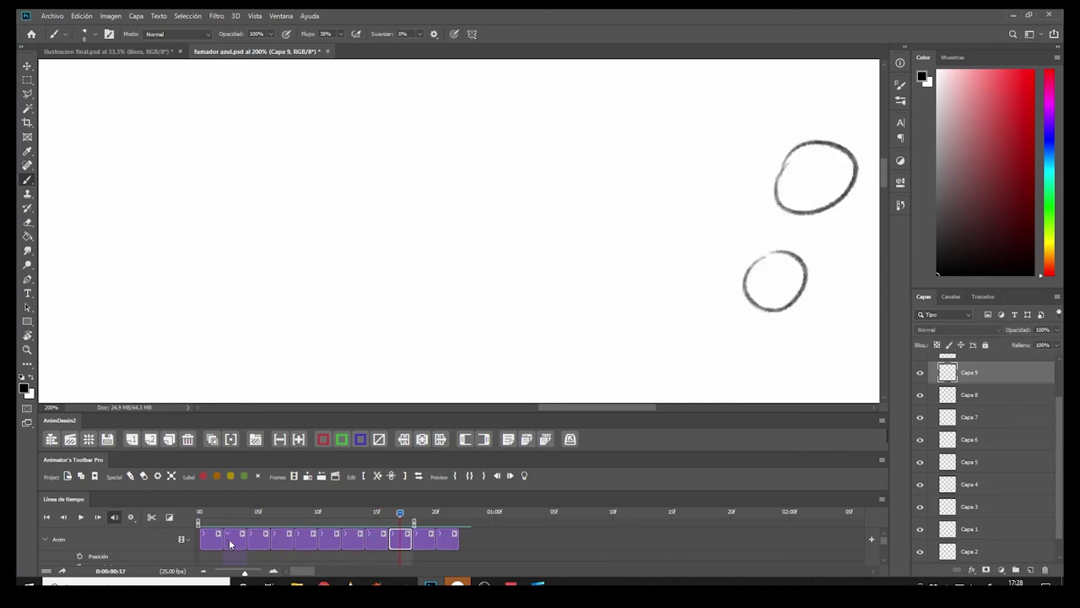
pyautogui.press('space')
# - On frame 1 (Capa 2), hand-letter 'Aceleración' above the top circle
pyautogui.click(210, 510)
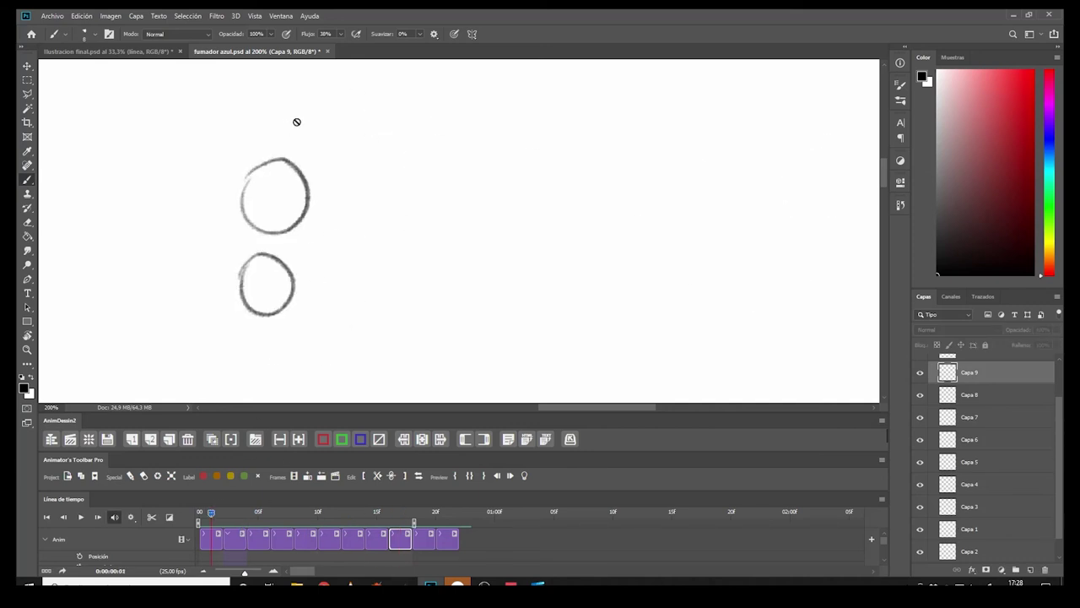
pyautogui.click(213, 540)
pyautogui.moveTo(276, 131)
pyautogui.mouseDown()
pyautogui.moveTo(284, 82)
pyautogui.moveTo(314, 135)
pyautogui.mouseUp()
pyautogui.moveTo(275, 123)
pyautogui.mouseDown()
pyautogui.moveTo(309, 118)
pyautogui.moveTo(371, 131)
pyautogui.mouseUp()
pyautogui.moveTo(377, 78)
pyautogui.mouseDown()
pyautogui.moveTo(381, 133)
pyautogui.moveTo(456, 109)
pyautogui.moveTo(508, 128)
pyautogui.mouseUp()
pyautogui.moveTo(524, 108)
pyautogui.mouseDown()
pyautogui.moveTo(527, 126)
pyautogui.moveTo(534, 96)
pyautogui.moveTo(611, 124)
pyautogui.mouseUp()
pyautogui.moveTo(576, 73); pyautogui.dragTo(545, 99)
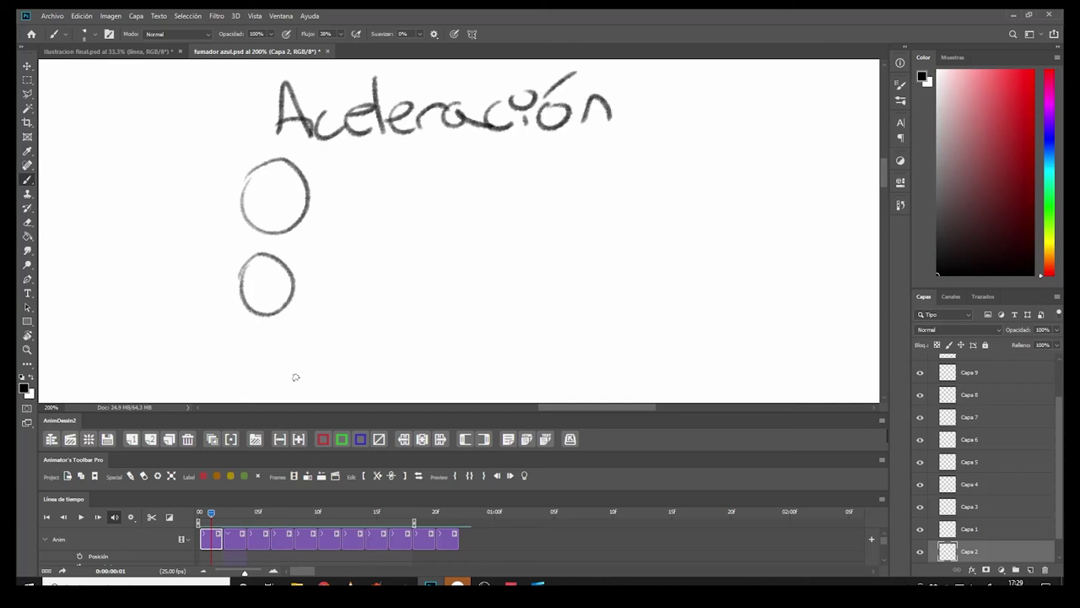
# - Write 'Frenada' below the lower circle and play the animation
pyautogui.moveTo(329, 345)
pyautogui.mouseDown()
pyautogui.moveTo(285, 388)
pyautogui.moveTo(309, 346)
pyautogui.mouseUp()
pyautogui.moveTo(273, 380)
pyautogui.mouseDown()
pyautogui.moveTo(363, 371)
pyautogui.moveTo(396, 385)
pyautogui.moveTo(564, 386)
pyautogui.mouseUp()
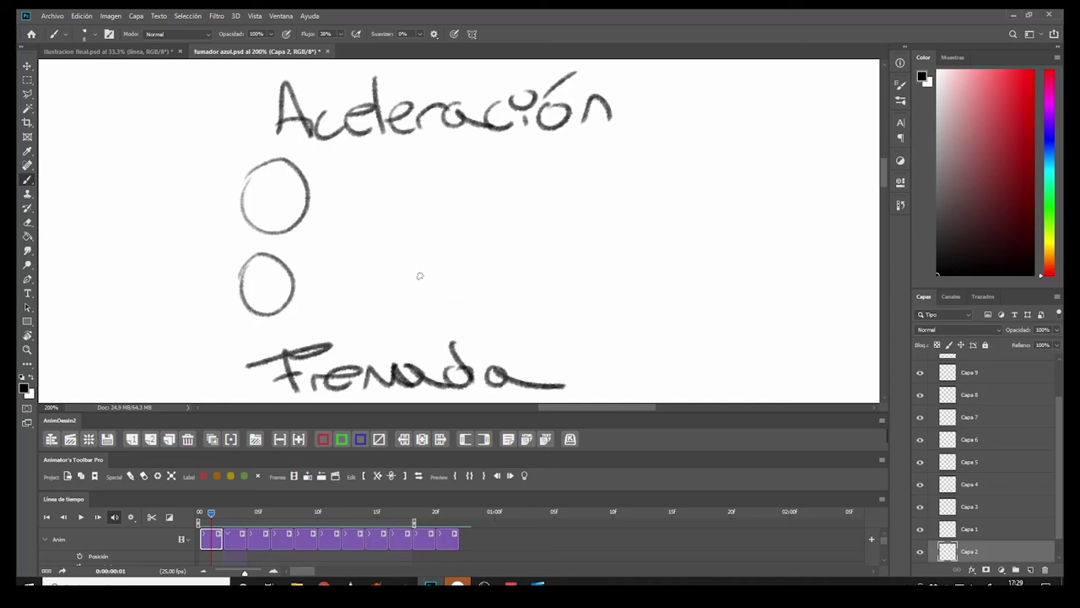
pyautogui.press('space')
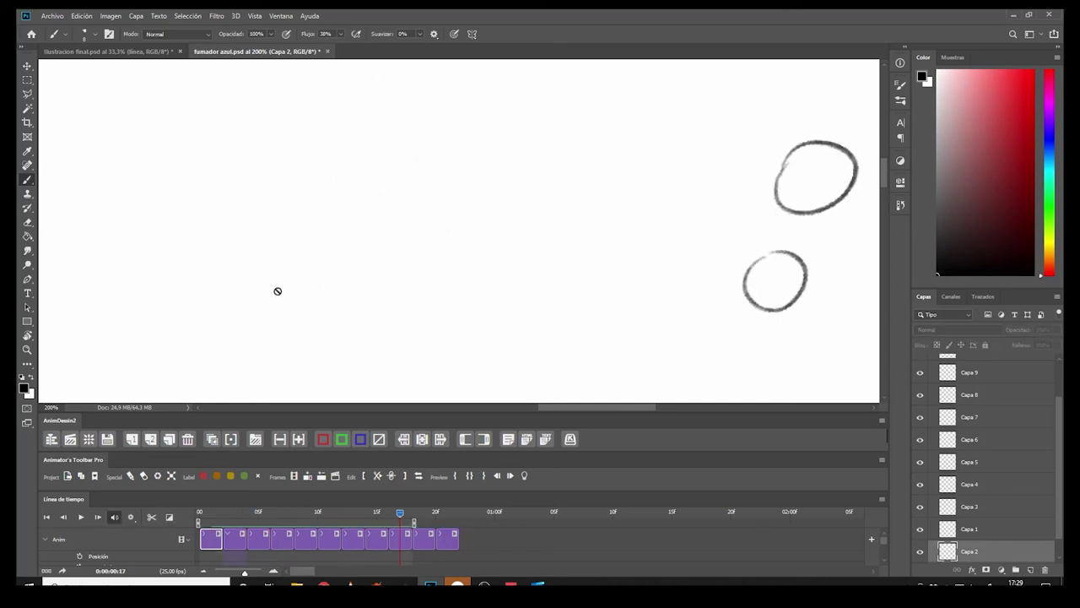